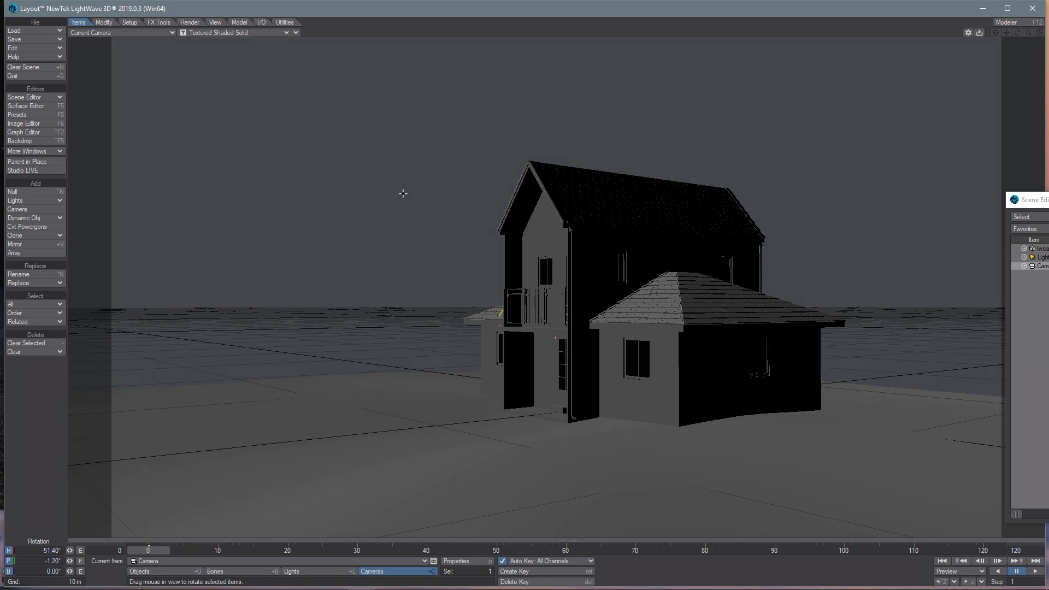
Switch the viewport to VPR and add a Physical Sky (Hosek-Wilkie) backdrop environment
{"action": "left_click", "coordinate": [213, 33]}
{"action": "left_click", "coordinate": [170, 80]}
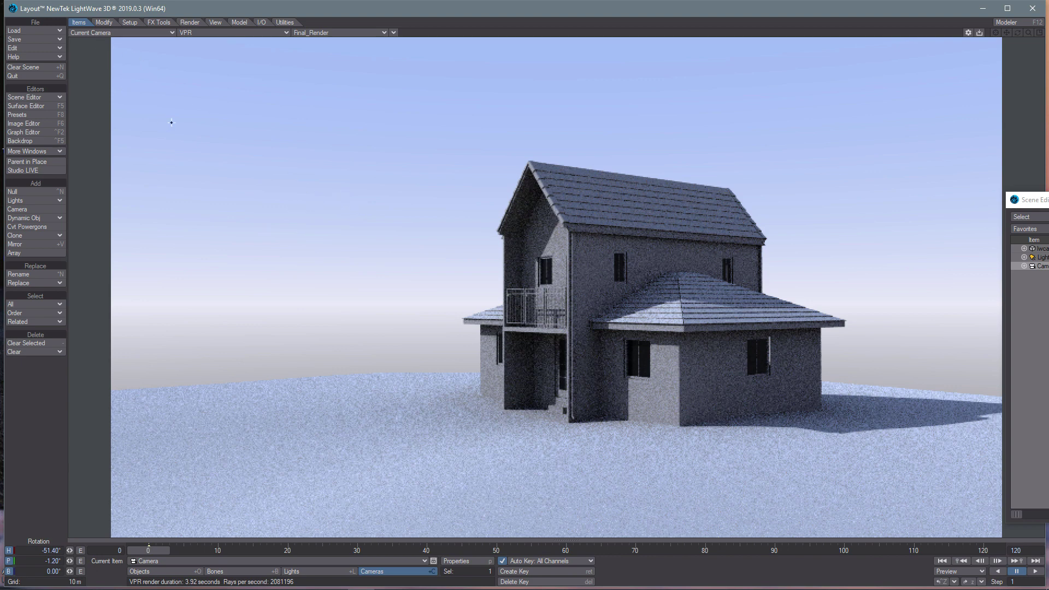
{"action": "left_click", "coordinate": [49, 143]}
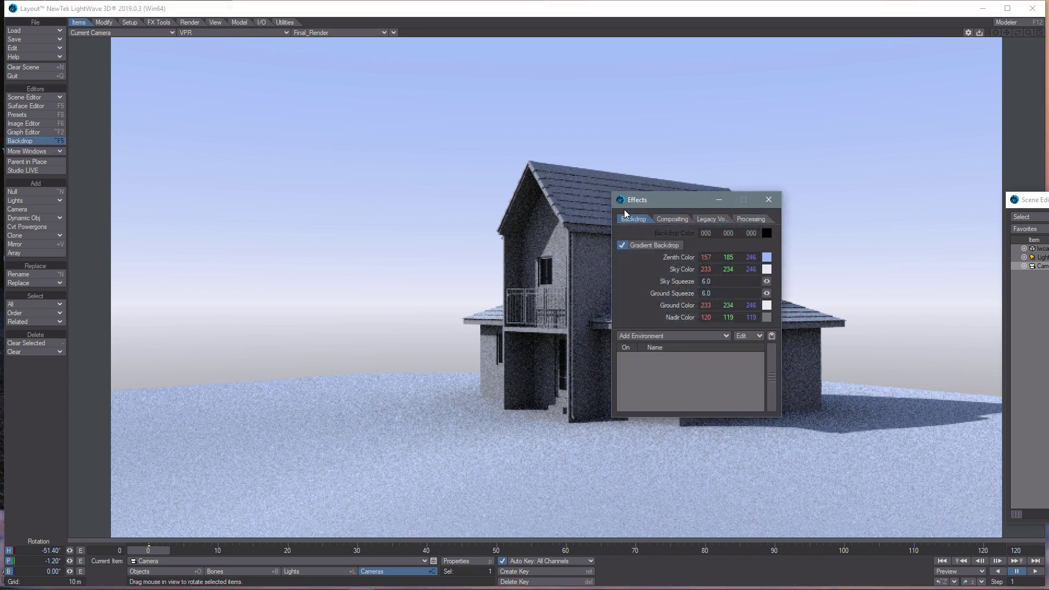
{"action": "left_click_drag", "start_coordinate": [633, 200], "coordinate": [230, 120]}
{"action": "left_click", "coordinate": [231, 254]}
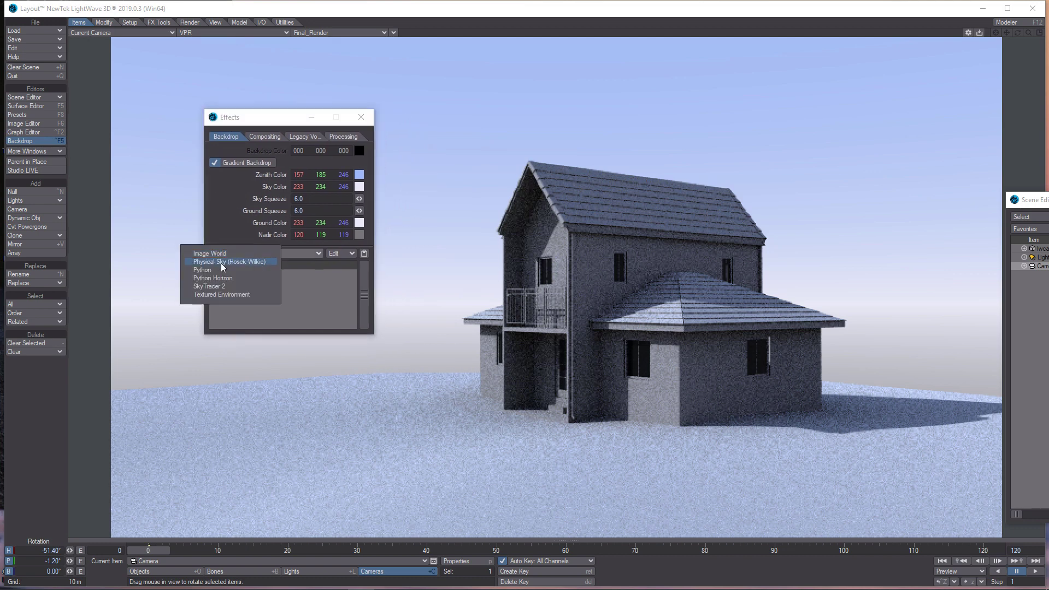
{"action": "left_click", "coordinate": [252, 262]}
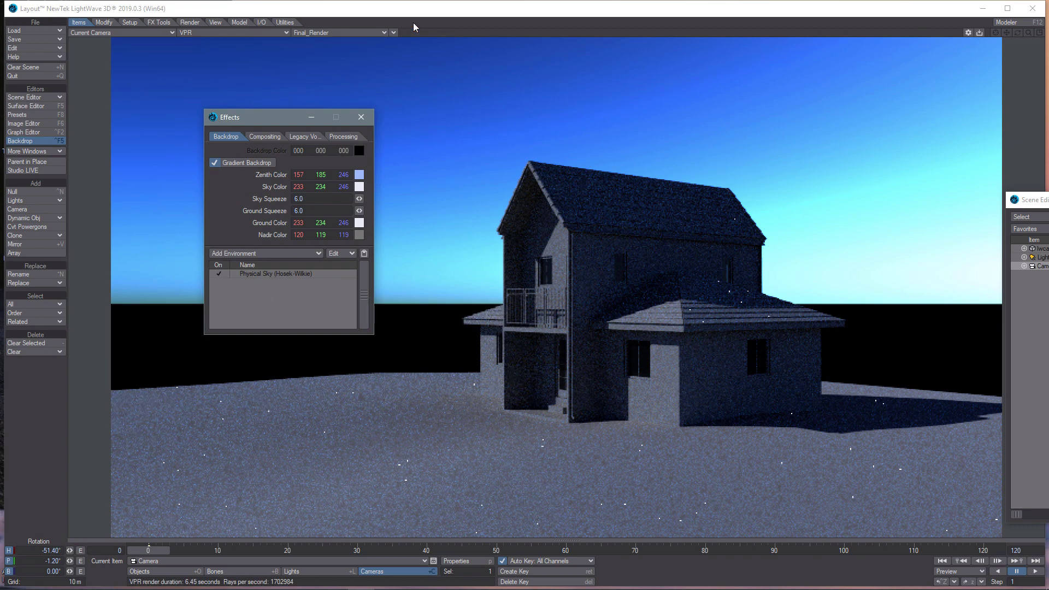
Change the view to Perspective, then tilt and zoom to frame the house under the sky
{"action": "left_click", "coordinate": [123, 33]}
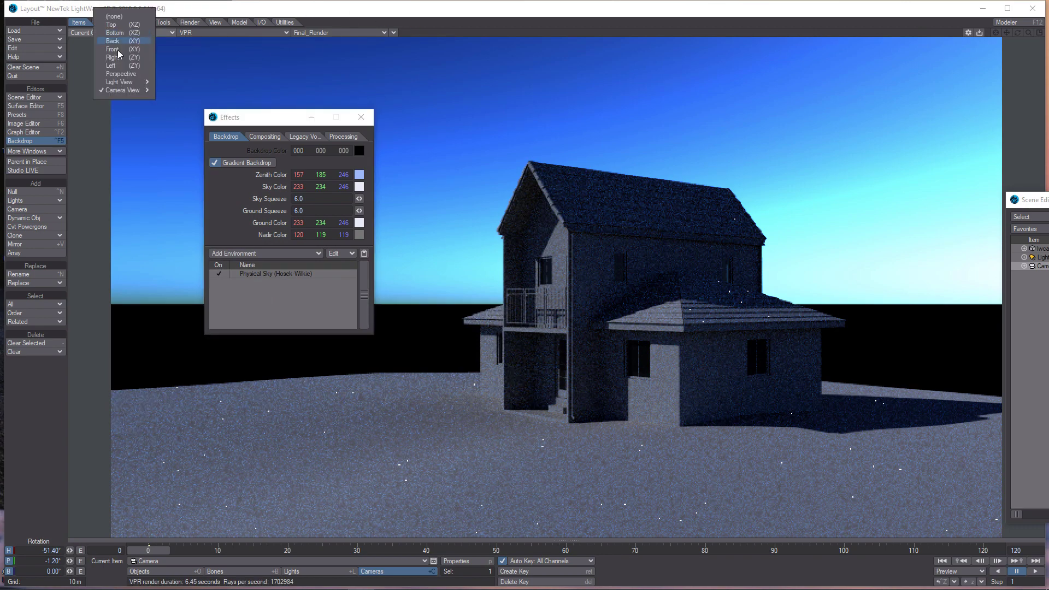
{"action": "left_click", "coordinate": [121, 74]}
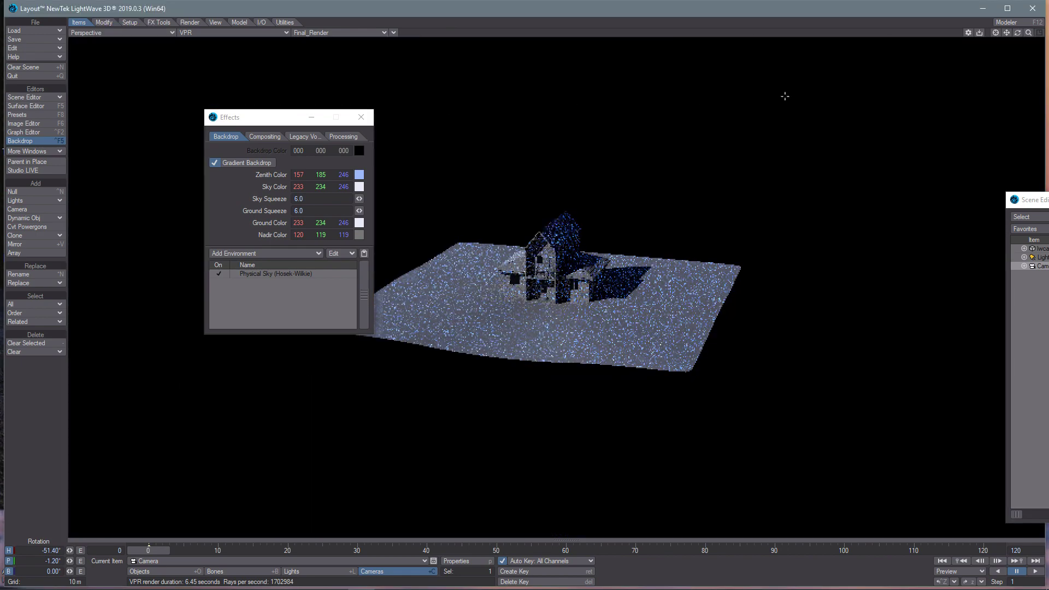
{"action": "left_click_drag", "start_coordinate": [1017, 33], "coordinate": [995, 52]}
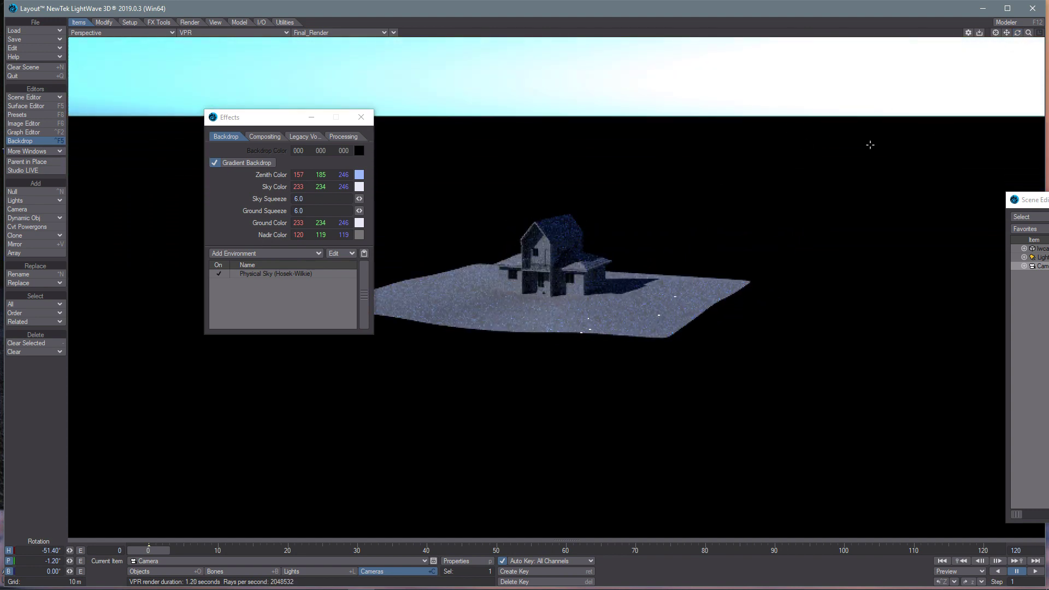
{"action": "left_click_drag", "start_coordinate": [1029, 33], "coordinate": [1017, 37]}
Open Physical Sky's Pick Location and set the location to the eastern US (longitude -77.5, latitude 39.0)
{"action": "double_click", "coordinate": [269, 274]}
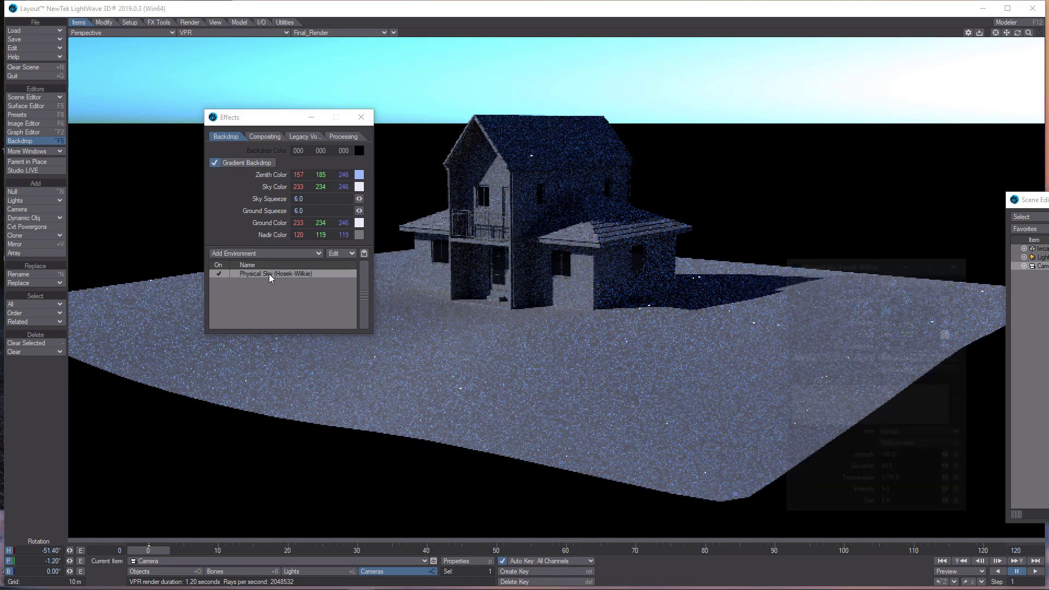
{"action": "left_click_drag", "start_coordinate": [837, 263], "coordinate": [782, 112]}
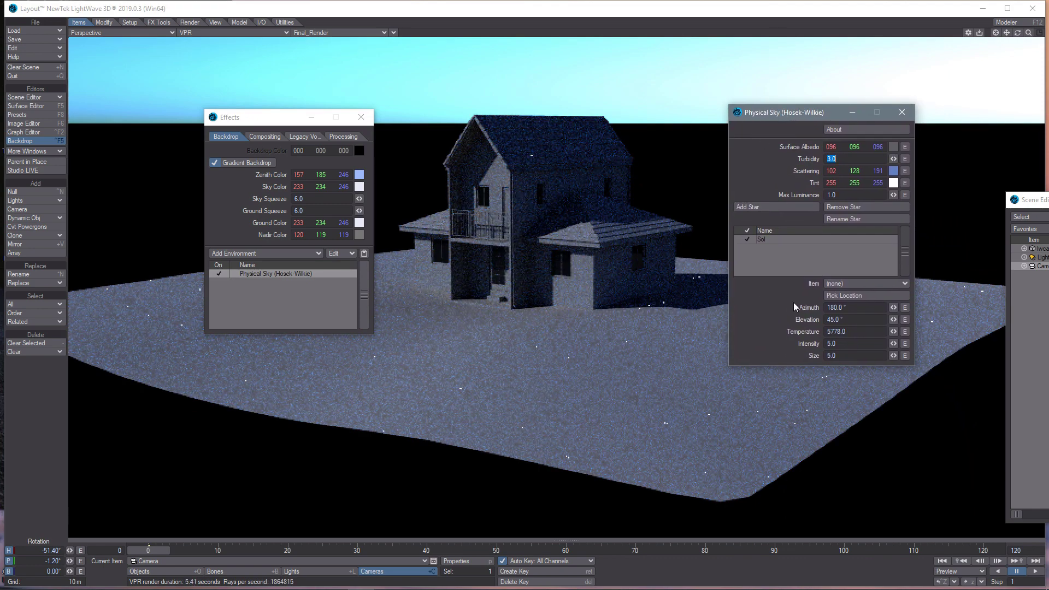
{"action": "left_click", "coordinate": [851, 296]}
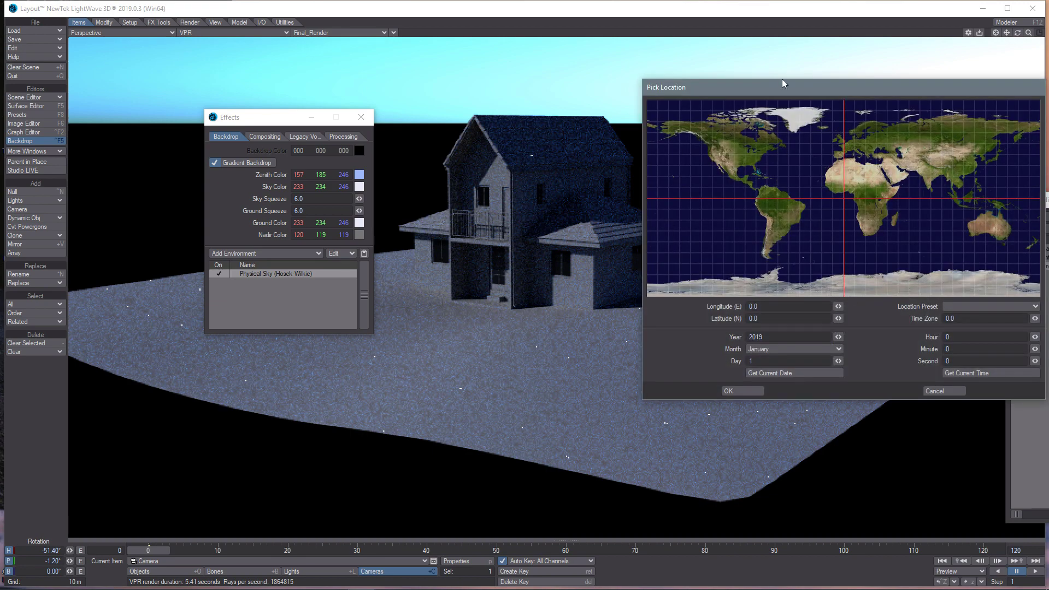
{"action": "left_click_drag", "start_coordinate": [788, 89], "coordinate": [672, 150]}
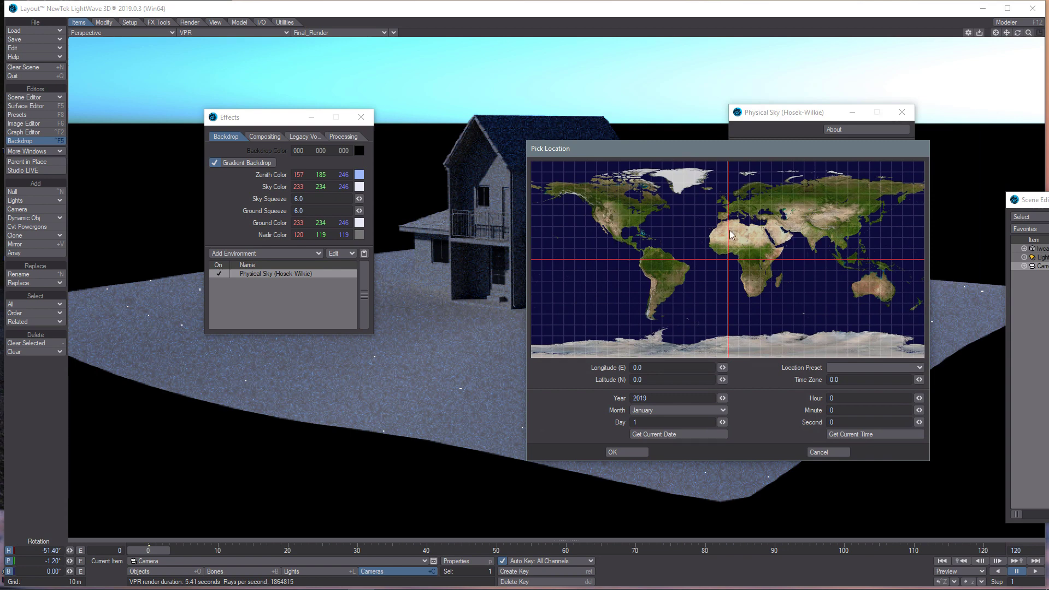
{"action": "left_click", "coordinate": [644, 217]}
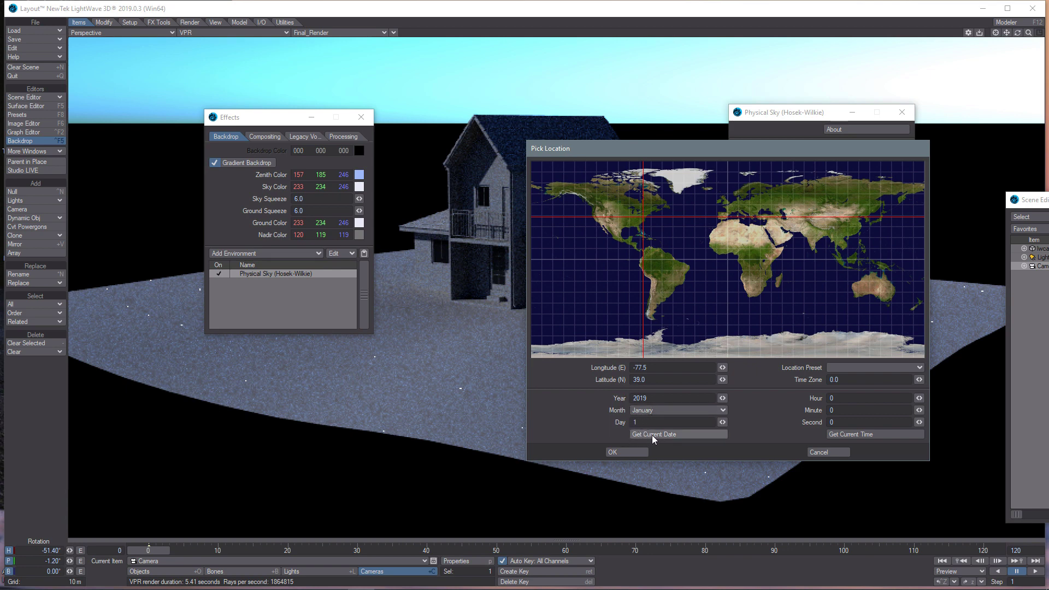
Fill in the current date June 24, 2019 and time 17:02:49, time zone -4.0
{"action": "left_click", "coordinate": [690, 434]}
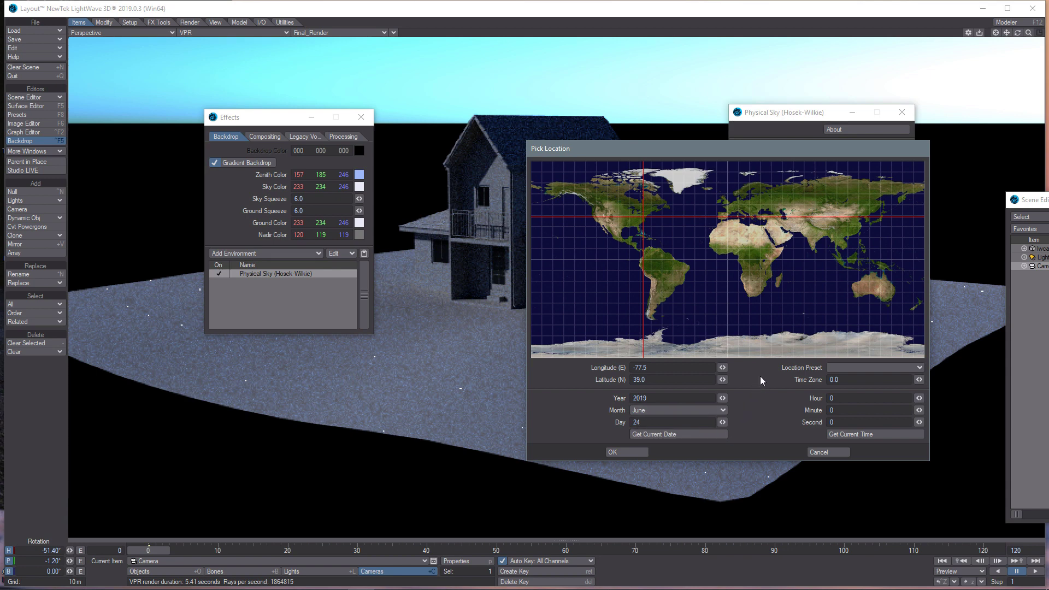
{"action": "left_click", "coordinate": [853, 368]}
{"action": "scroll", "coordinate": [851, 451], "scroll_direction": "down", "scroll_amount": 20}
{"action": "scroll", "coordinate": [851, 451], "scroll_direction": "up", "scroll_amount": 20}
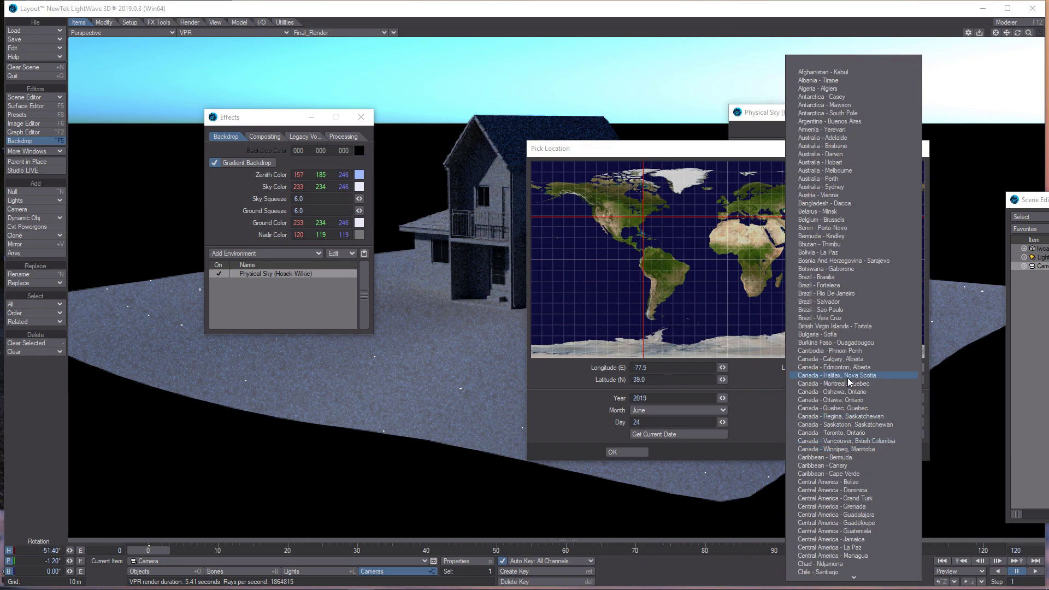
{"action": "left_click", "coordinate": [760, 406]}
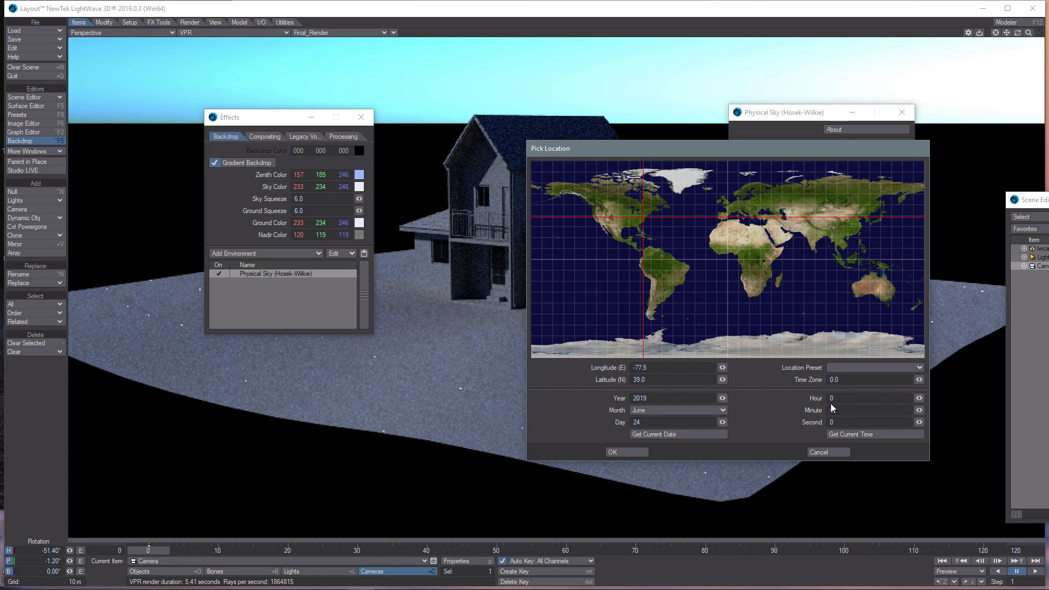
{"action": "left_click", "coordinate": [870, 437]}
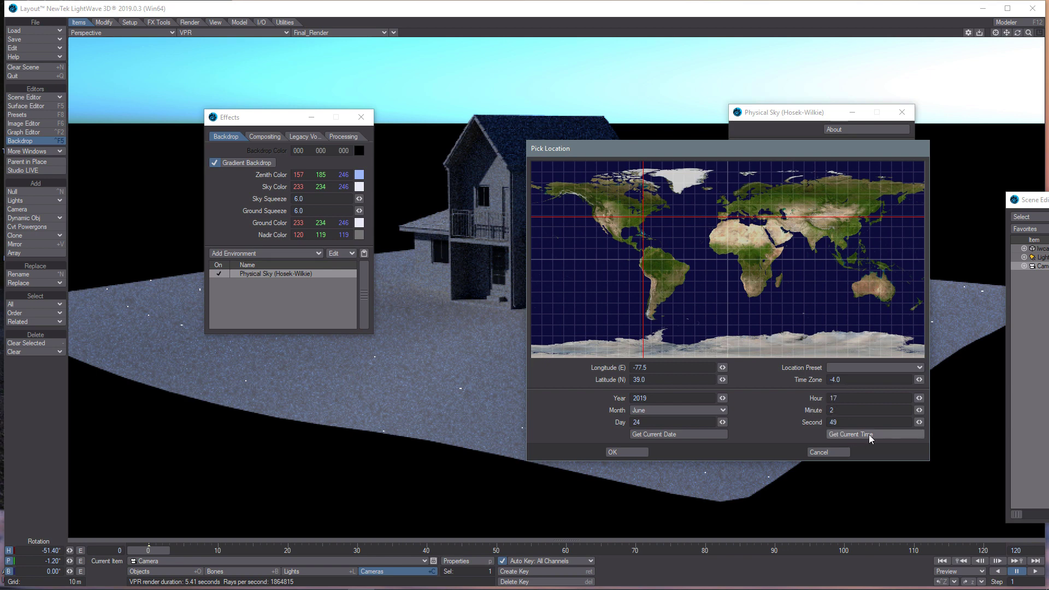
Change the sun time to 20:00:00 for a 6.06° yellow sunset and refresh the VPR render
{"action": "left_click", "coordinate": [631, 452]}
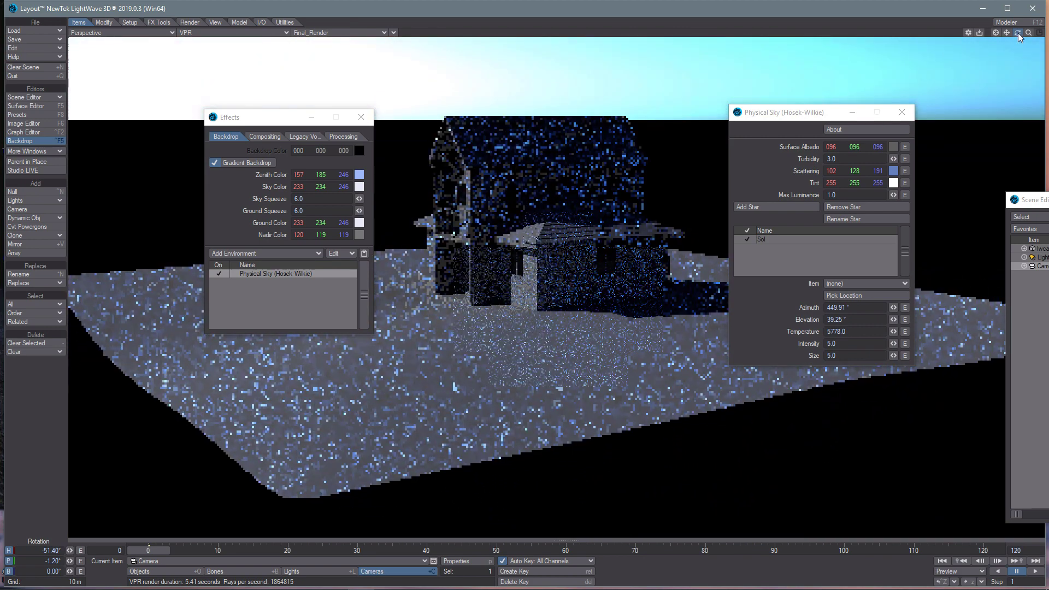
{"action": "double_click", "coordinate": [322, 272]}
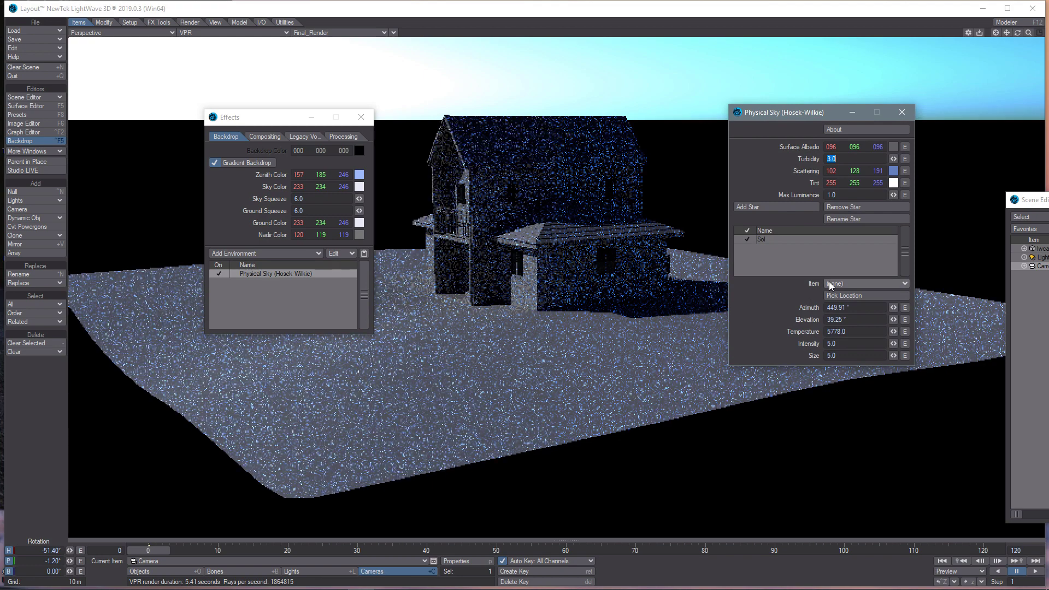
{"action": "left_click", "coordinate": [858, 295]}
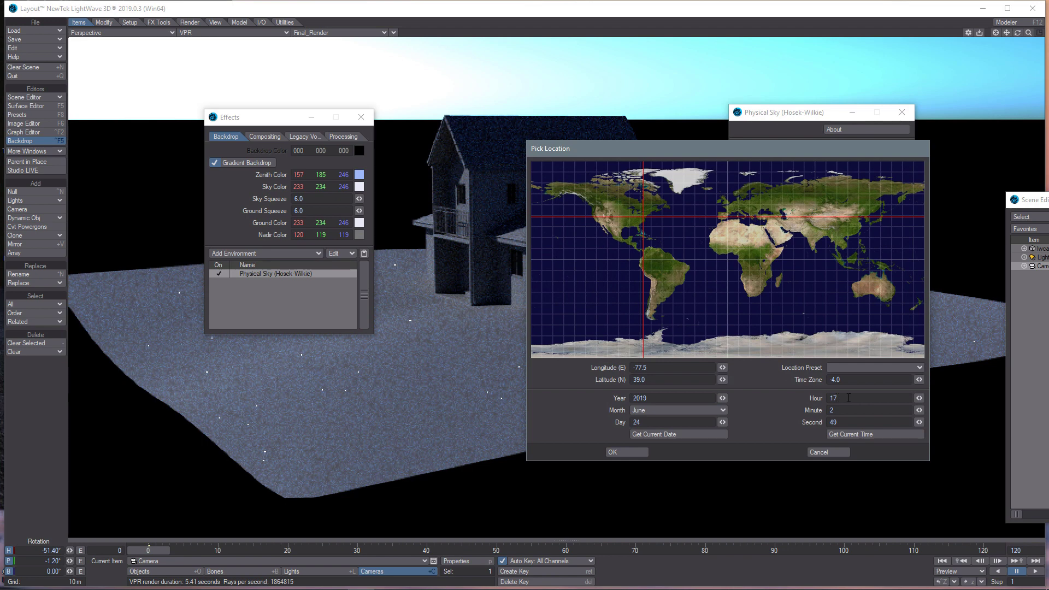
{"action": "left_click", "coordinate": [840, 399]}
{"action": "left_click", "coordinate": [843, 411]}
{"action": "type", "text": "00"}
{"action": "left_click", "coordinate": [637, 451]}
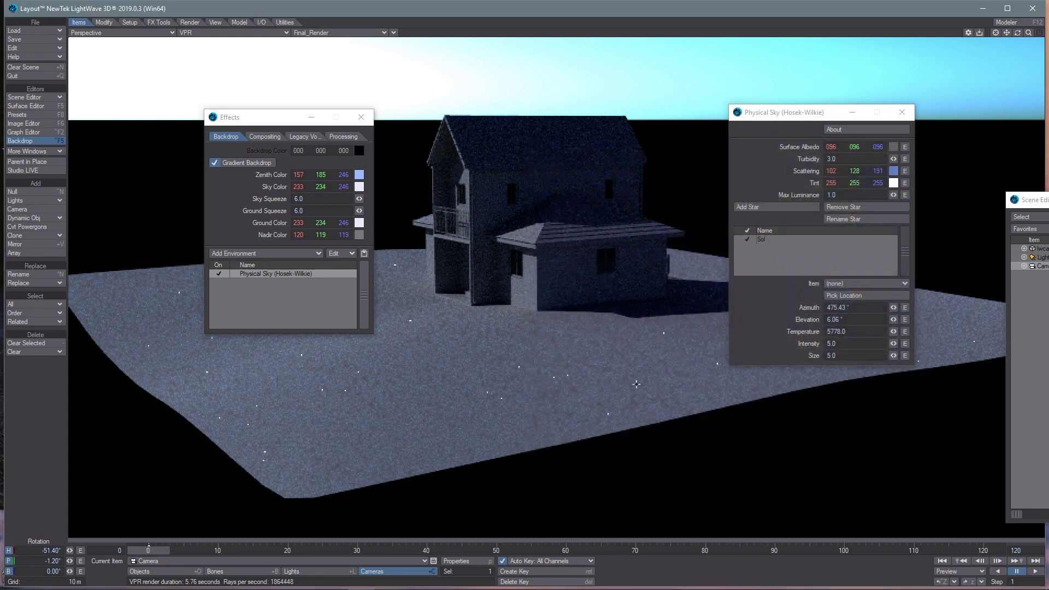
{"action": "left_click", "coordinate": [1018, 33]}
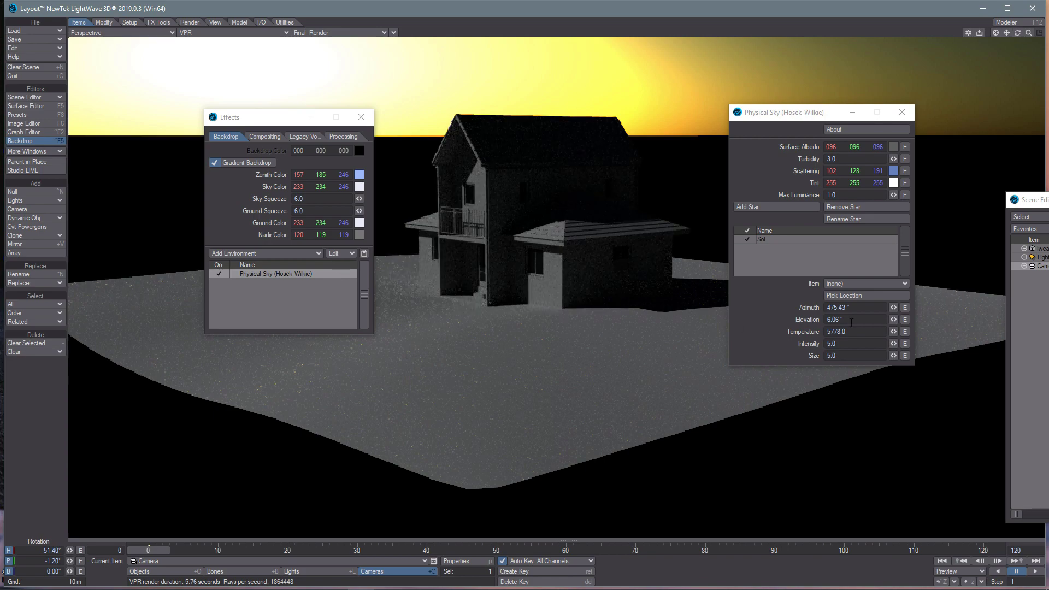
Try a sun time of 20:30 and rotate the view to bring the sun into sight
{"action": "left_click", "coordinate": [876, 296]}
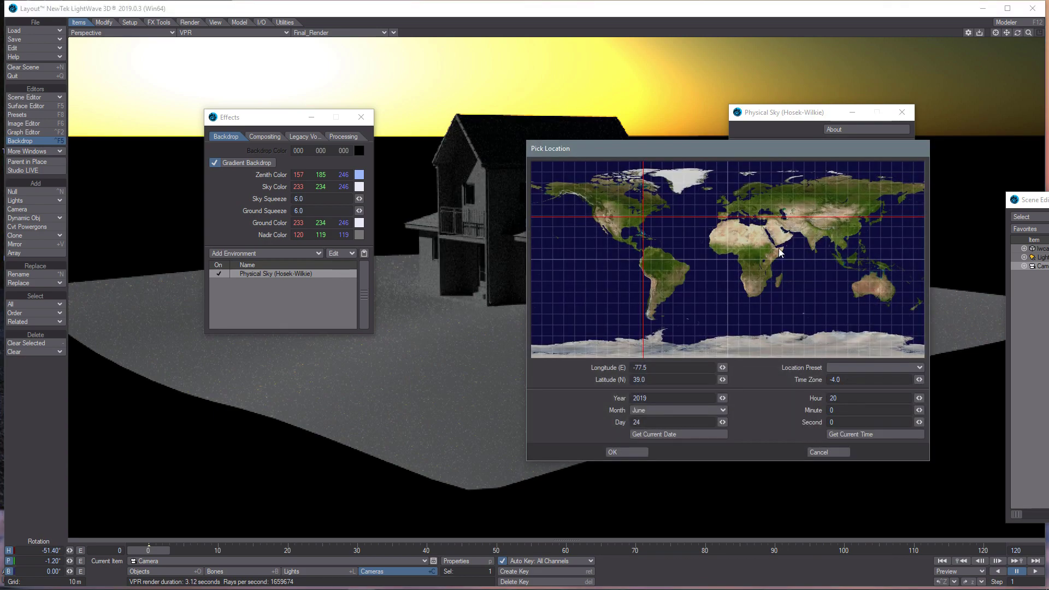
{"action": "left_click_drag", "start_coordinate": [764, 156], "coordinate": [843, 182]}
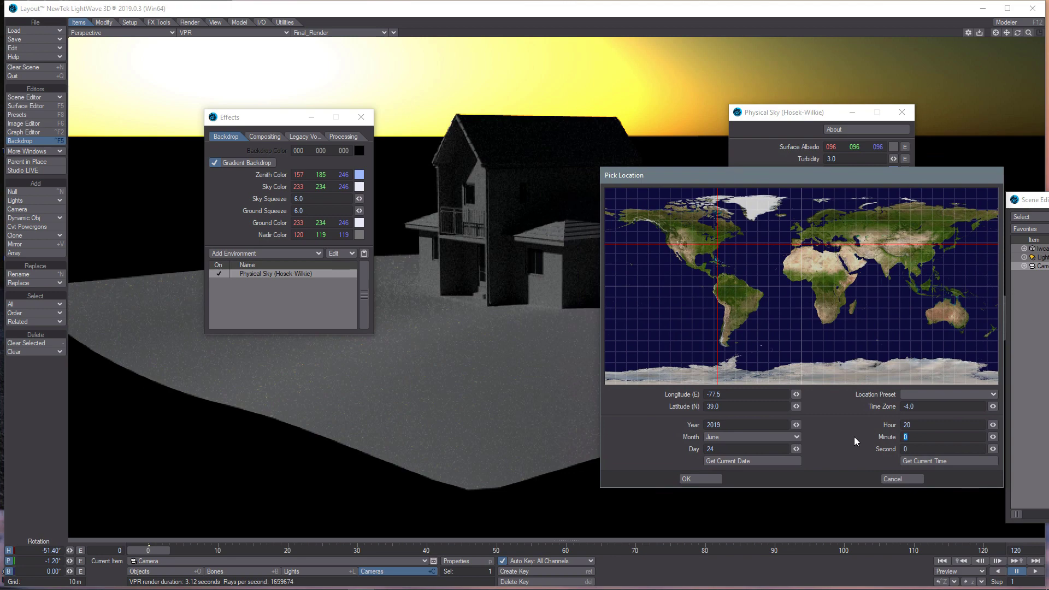
{"action": "type", "text": "30"}
{"action": "left_click", "coordinate": [706, 479]}
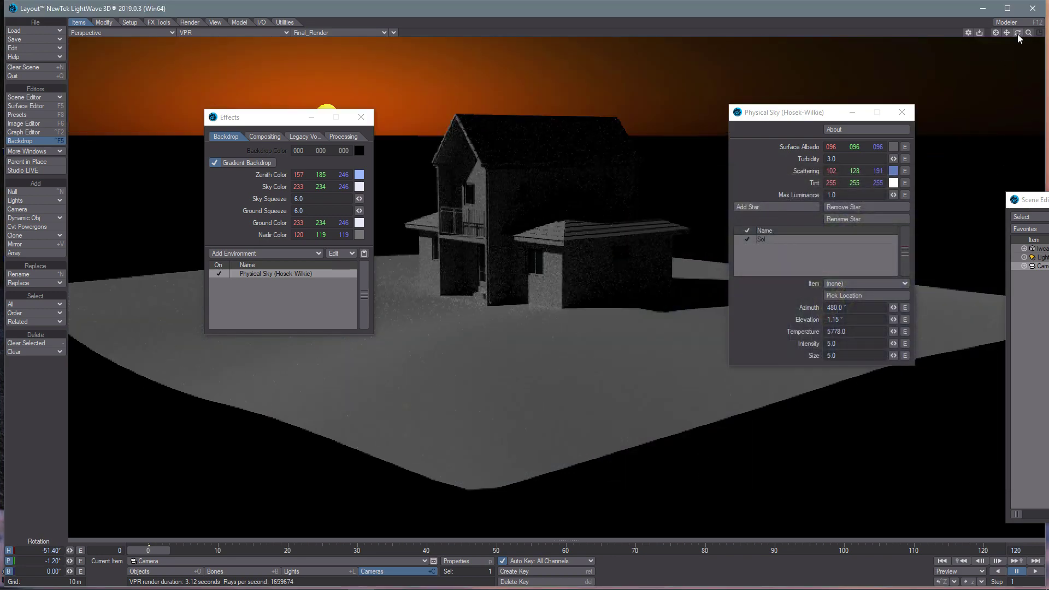
{"action": "left_click_drag", "start_coordinate": [1017, 32], "coordinate": [1043, 51]}
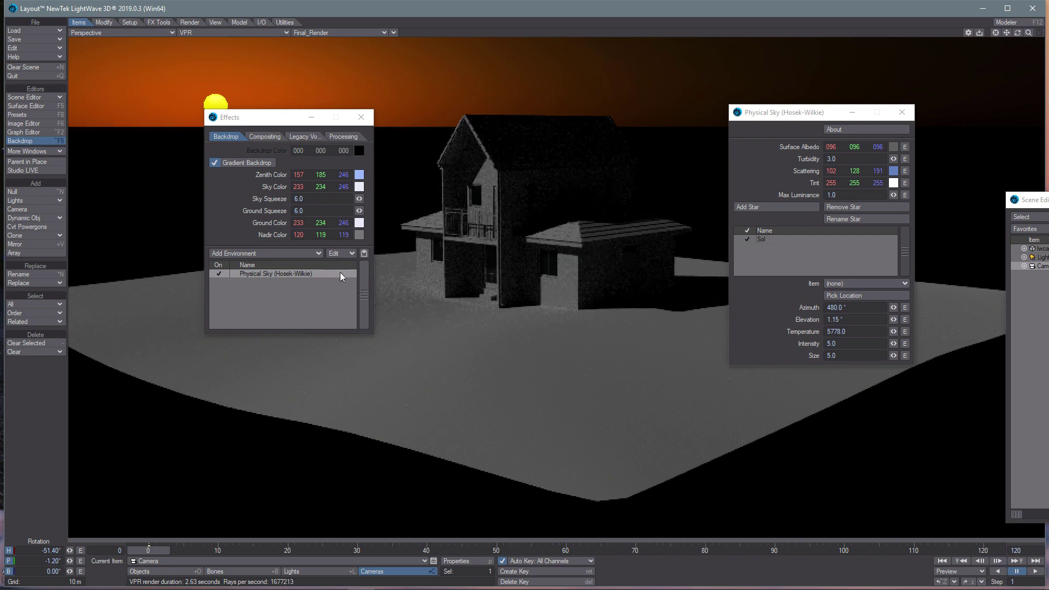
Set the sun time to 20:20 for a 2.71° orange sunset and rearrange the Effects and Scene Editor windows
{"action": "left_click", "coordinate": [854, 295]}
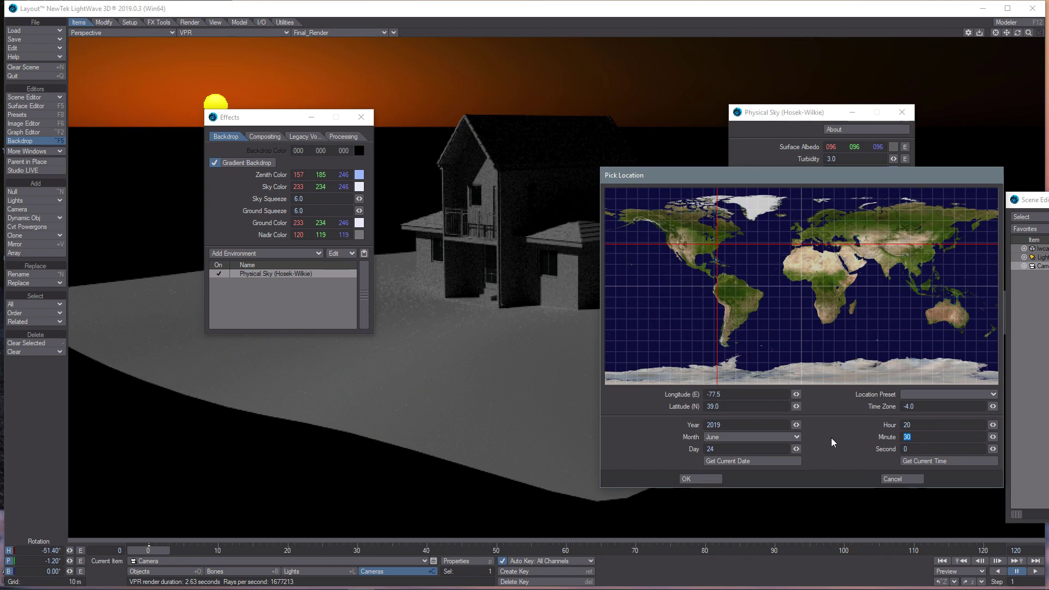
{"action": "type", "text": "20"}
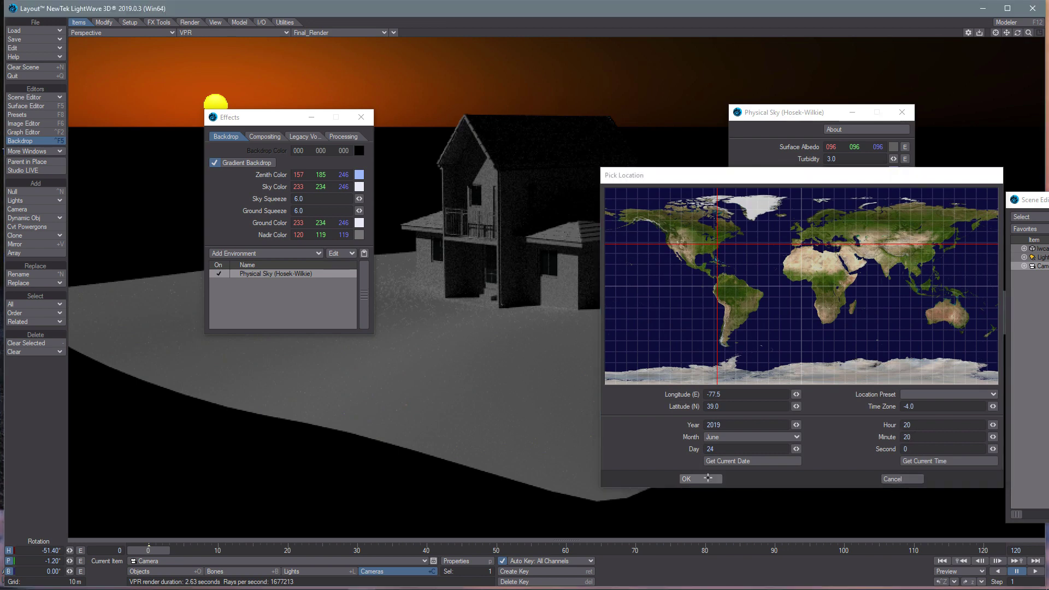
{"action": "left_click", "coordinate": [702, 479]}
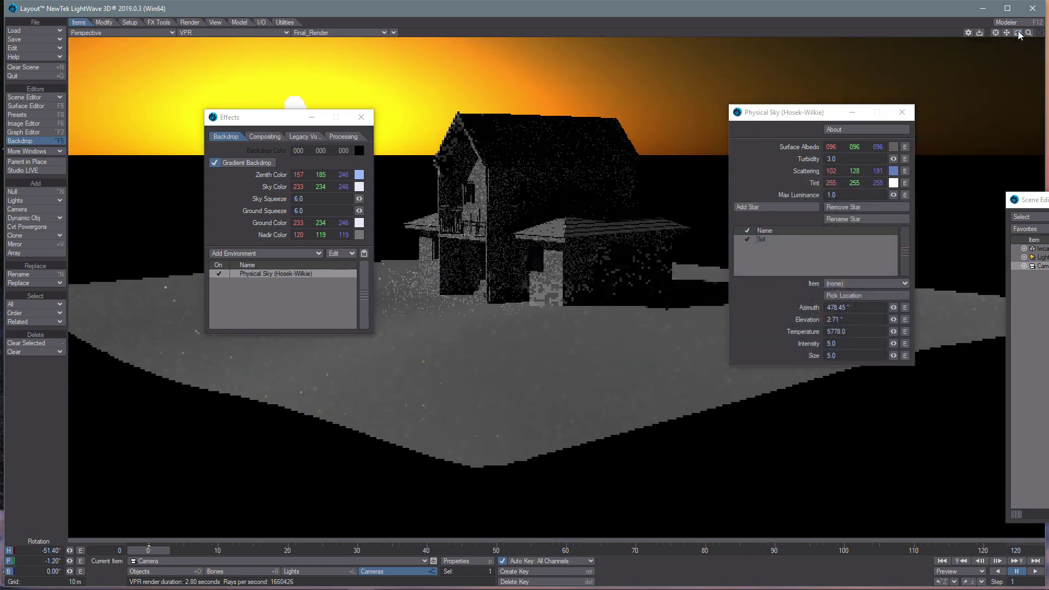
{"action": "left_click_drag", "start_coordinate": [270, 119], "coordinate": [156, 153]}
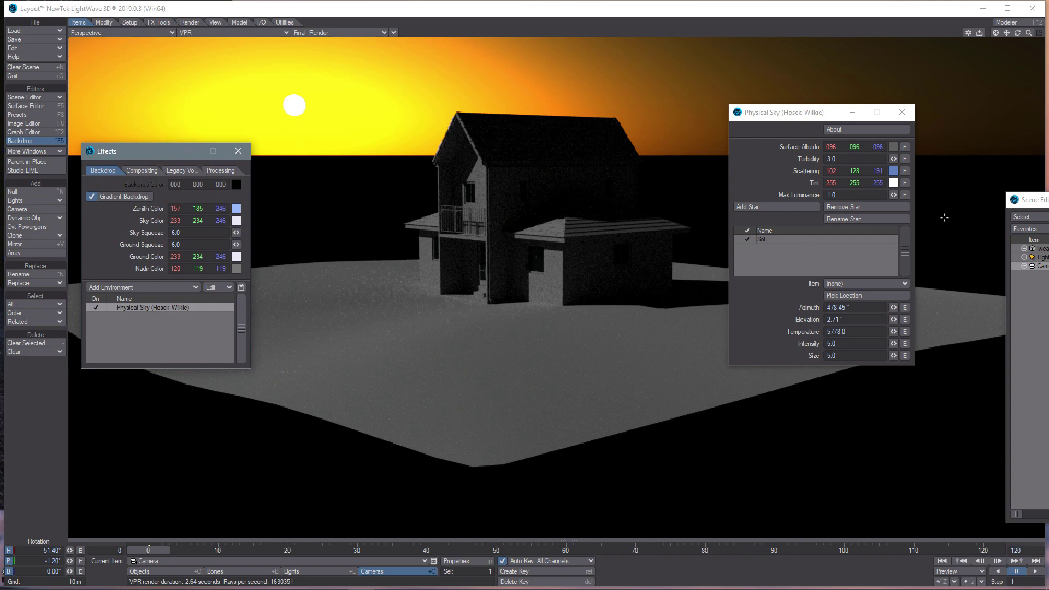
{"action": "left_click_drag", "start_coordinate": [1043, 201], "coordinate": [954, 173]}
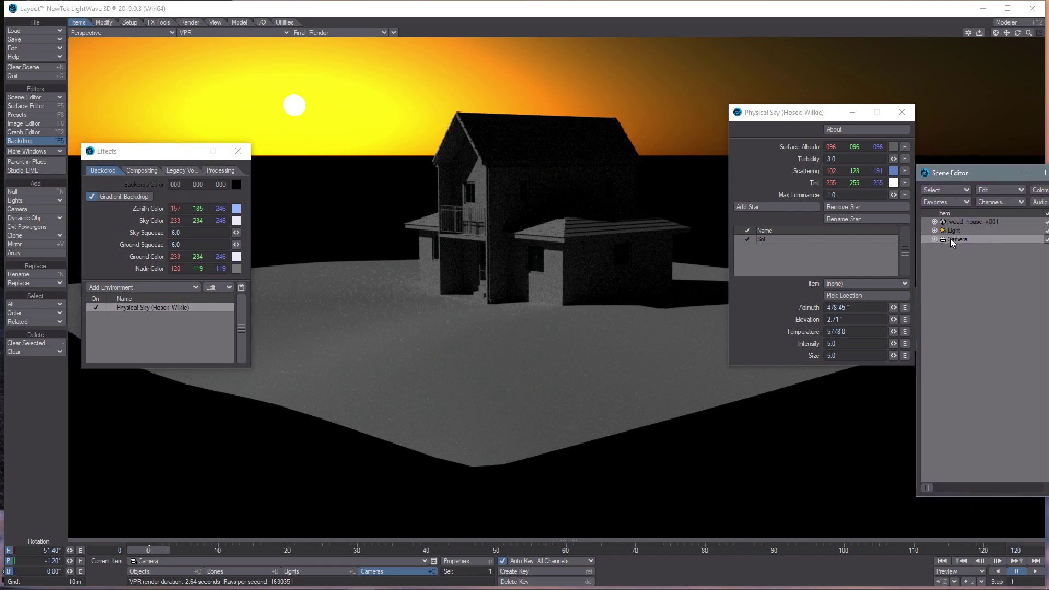
Make the scene light a SunLight (Hosek-Wilkie), close the light and Effects windows, and lower the horizon
{"action": "left_click", "coordinate": [902, 113]}
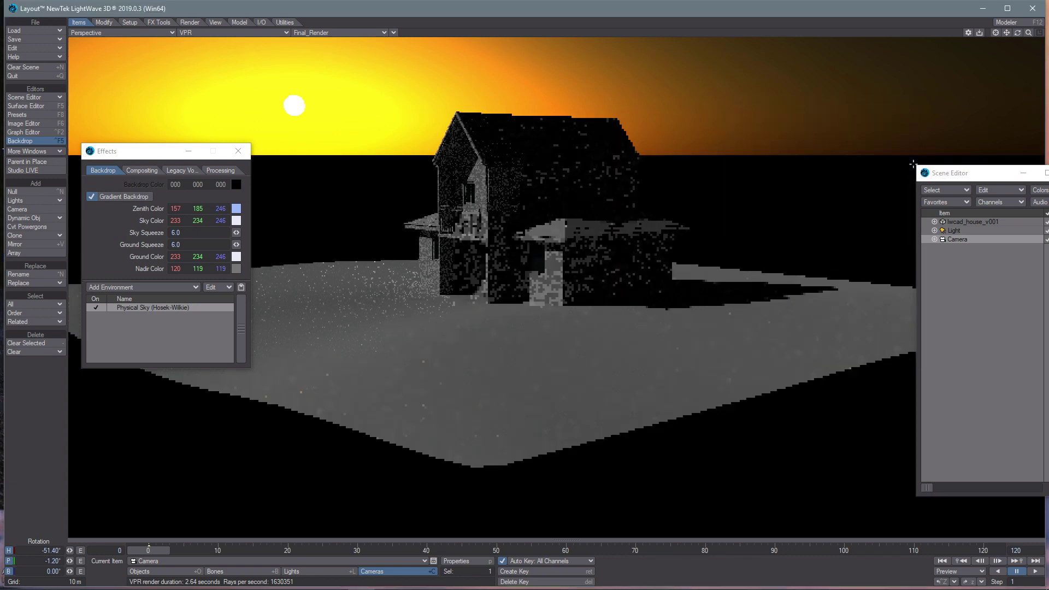
{"action": "double_click", "coordinate": [964, 230]}
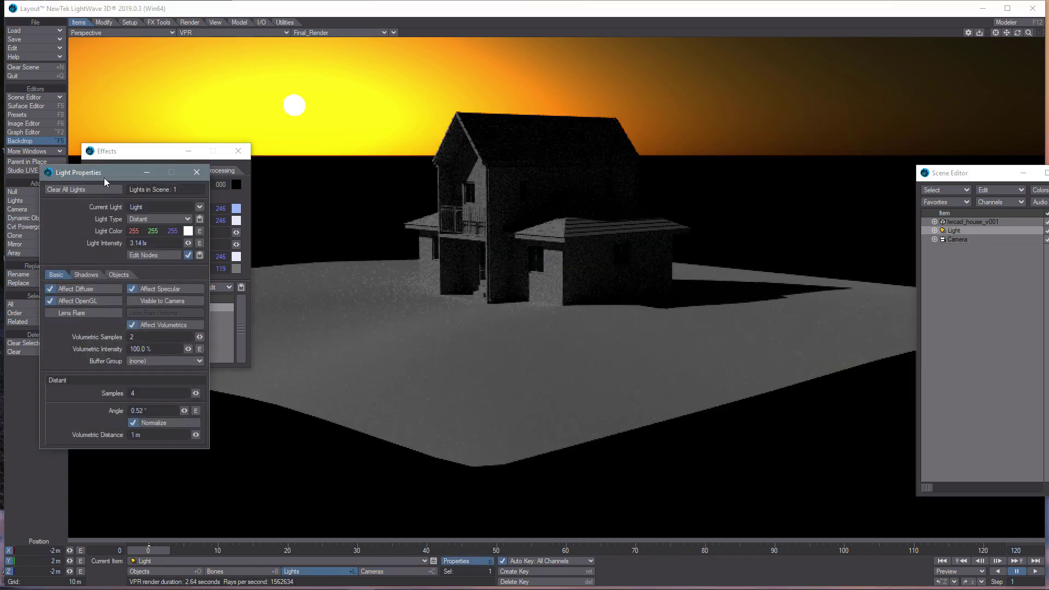
{"action": "left_click_drag", "start_coordinate": [104, 178], "coordinate": [814, 207]}
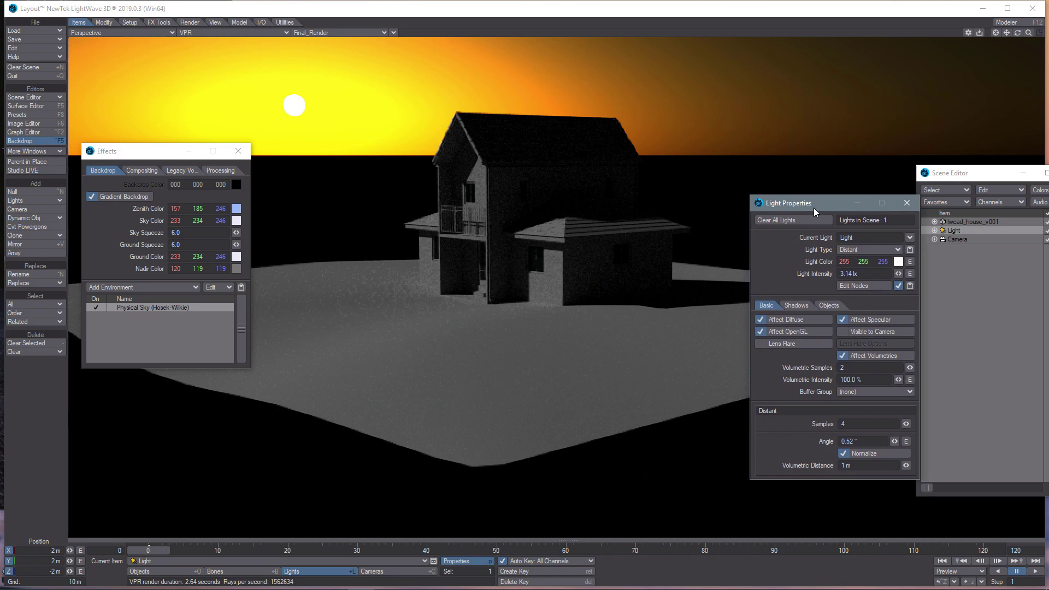
{"action": "left_click", "coordinate": [865, 250]}
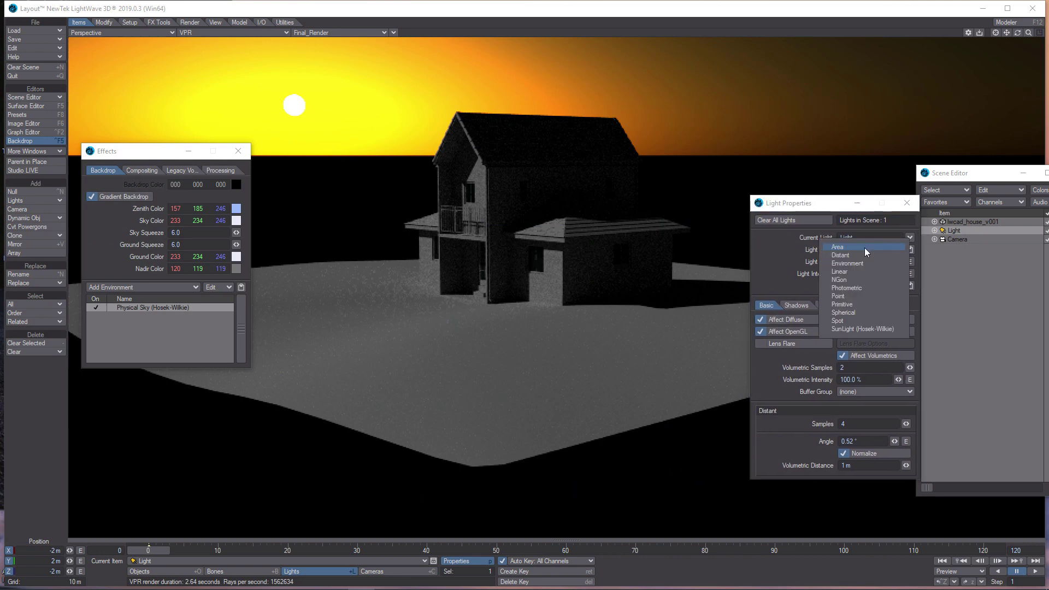
{"action": "left_click", "coordinate": [877, 329]}
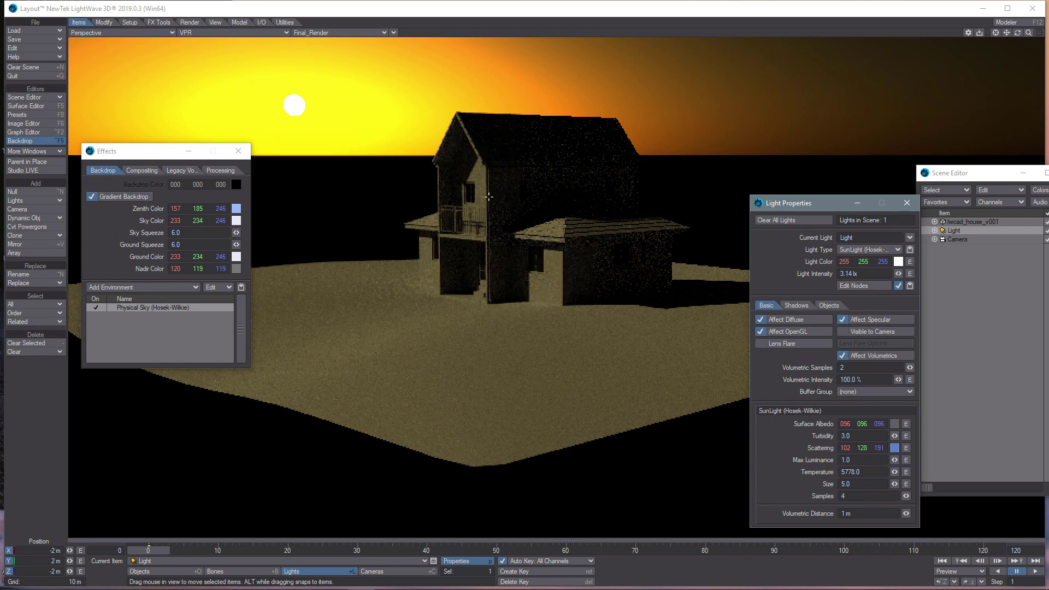
{"action": "left_click_drag", "start_coordinate": [801, 204], "coordinate": [720, 191]}
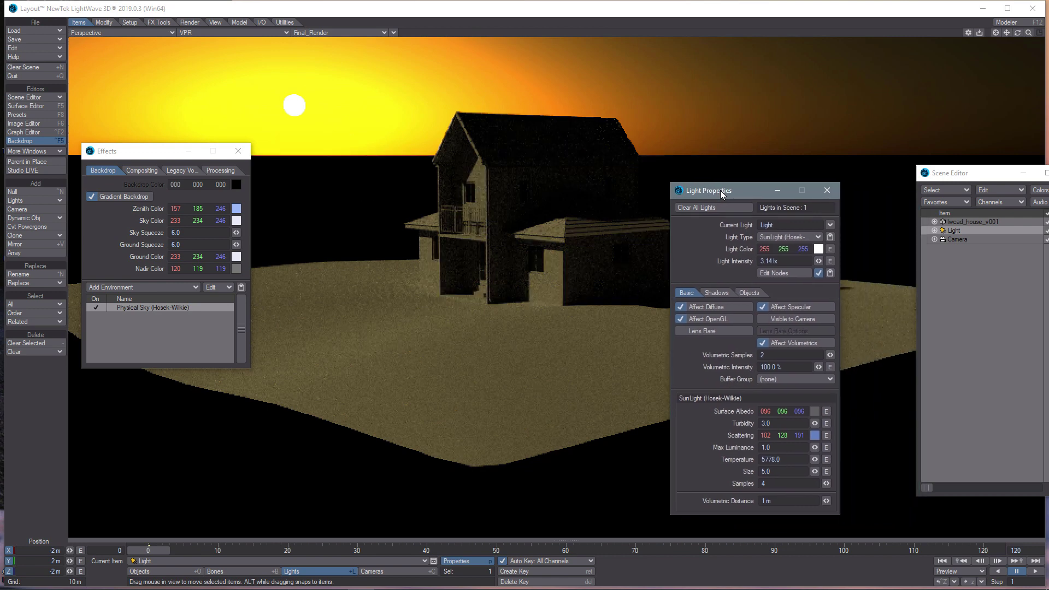
{"action": "left_click", "coordinate": [827, 190]}
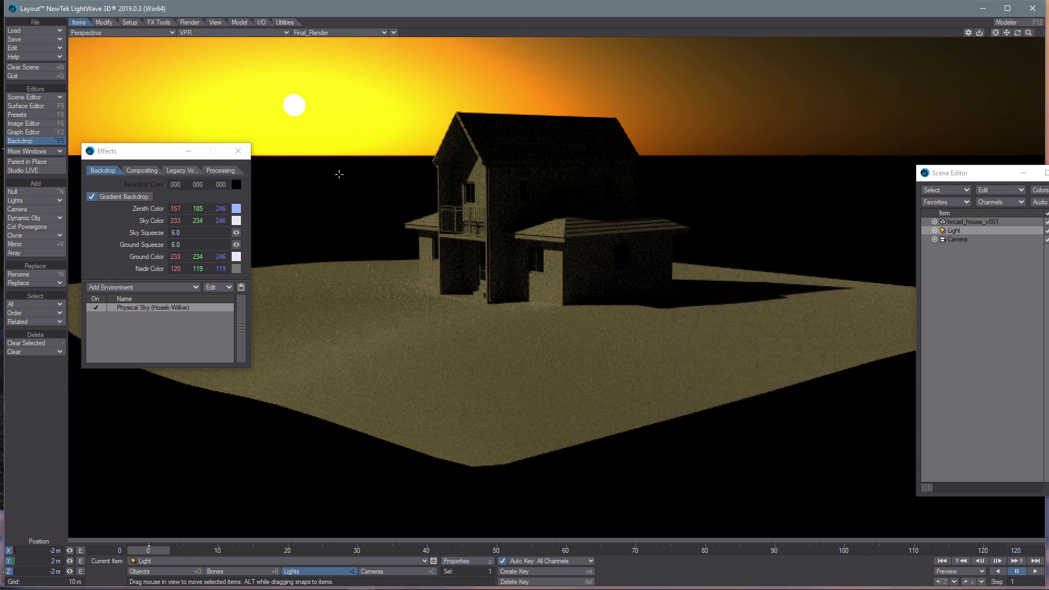
{"action": "left_click", "coordinate": [239, 151]}
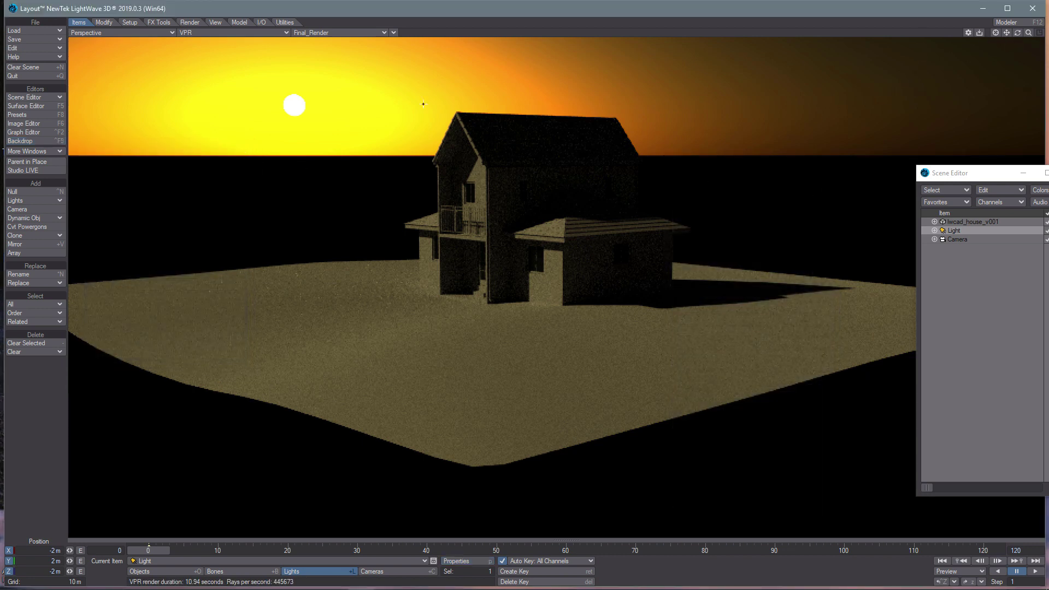
{"action": "left_click_drag", "start_coordinate": [1017, 32], "coordinate": [1017, 109]}
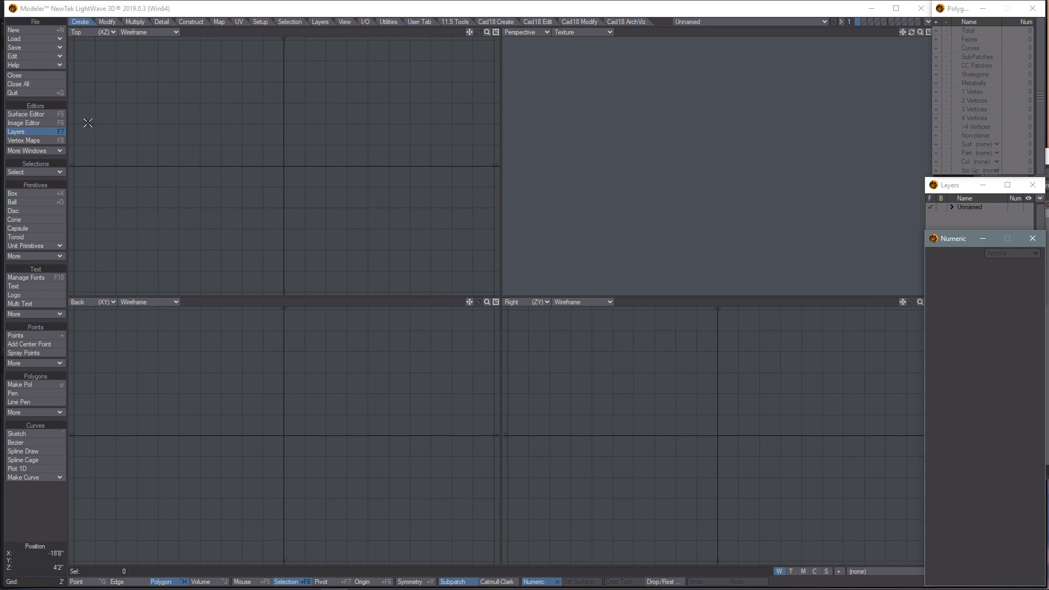
Draw a Ball from the origin and make it a uniform sphere of radius 10'10"
{"action": "left_click", "coordinate": [21, 201]}
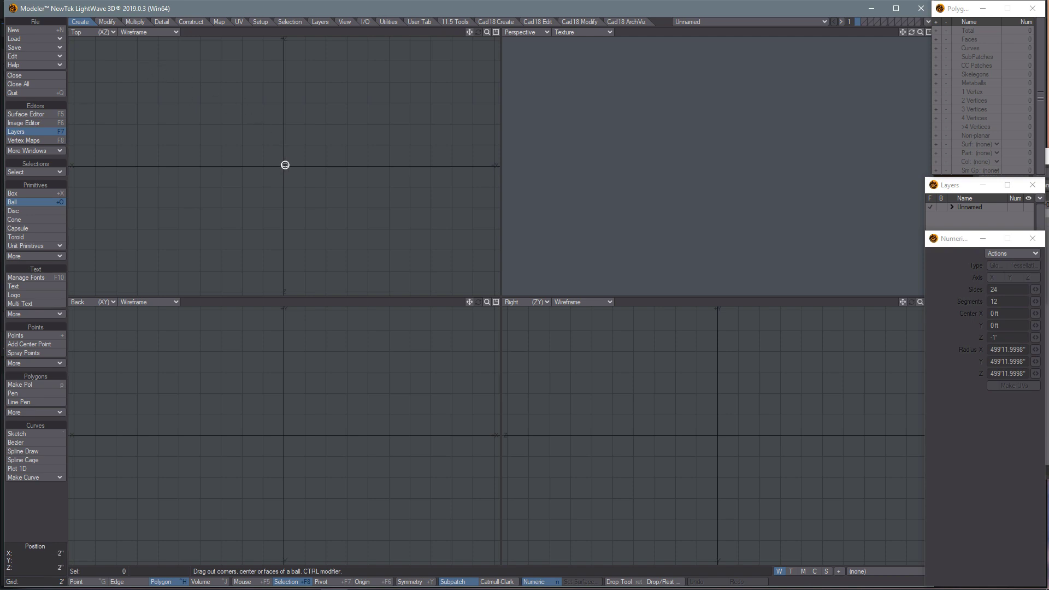
{"action": "left_click_drag", "start_coordinate": [284, 166], "coordinate": [403, 260]}
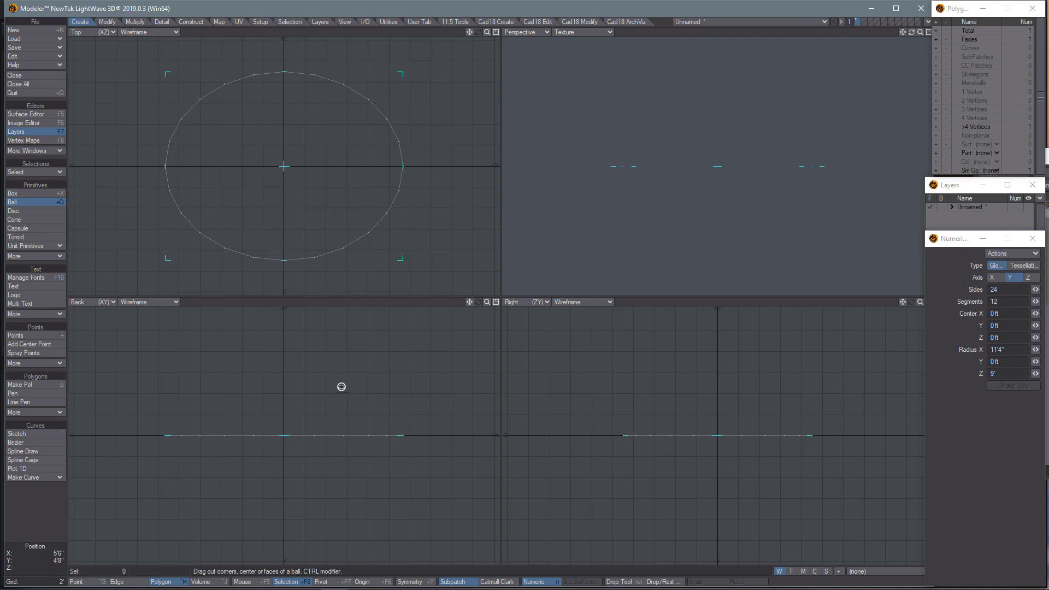
{"action": "left_click_drag", "start_coordinate": [283, 434], "coordinate": [284, 350]}
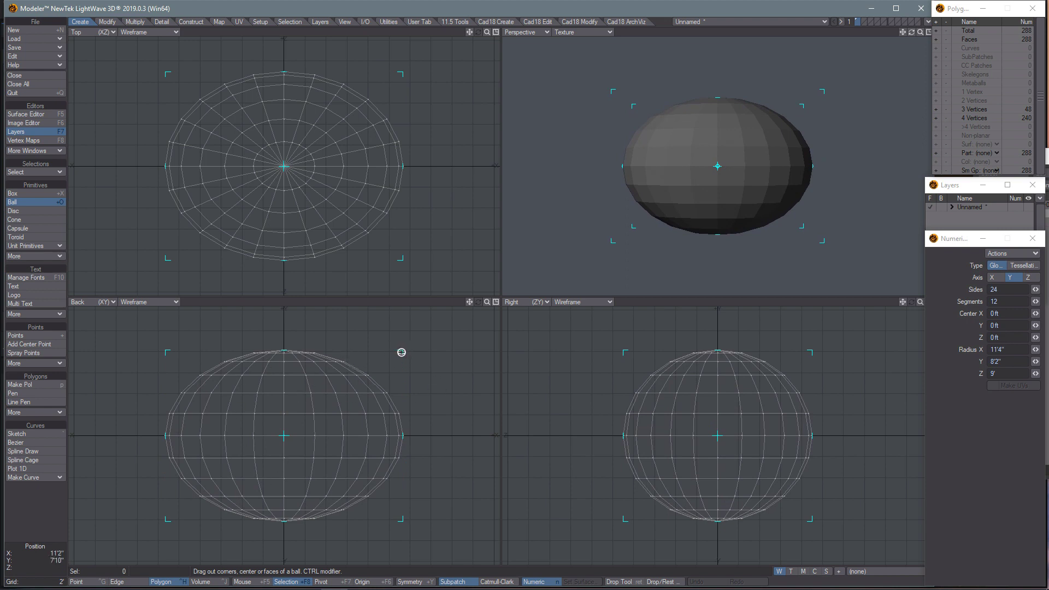
{"action": "left_click_drag", "start_coordinate": [401, 353], "coordinate": [424, 347], "text": "ctrl"}
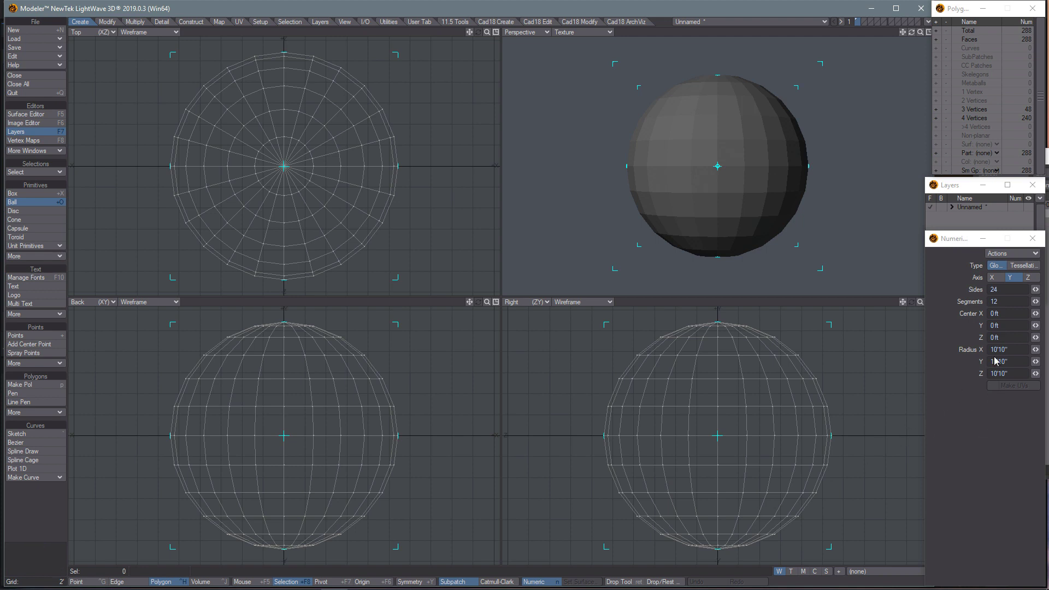
Set the ball's X, Y and Z radius to 500' and zoom out to show the whole sphere
{"action": "left_click", "coordinate": [954, 427]}
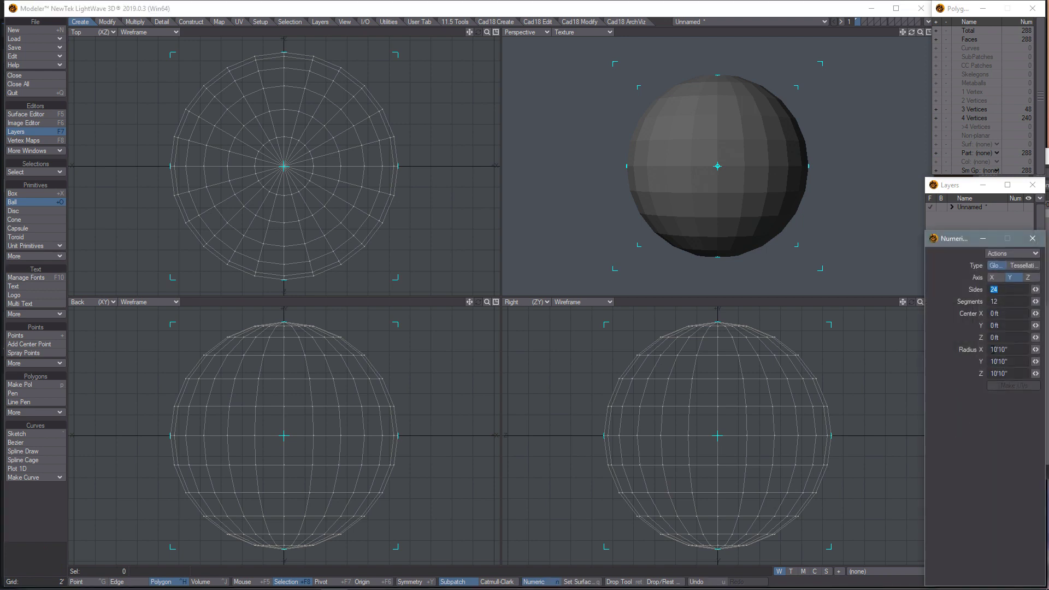
{"action": "left_click", "coordinate": [1010, 349]}
{"action": "type", "text": "500"}
{"action": "key", "text": "Tab"}
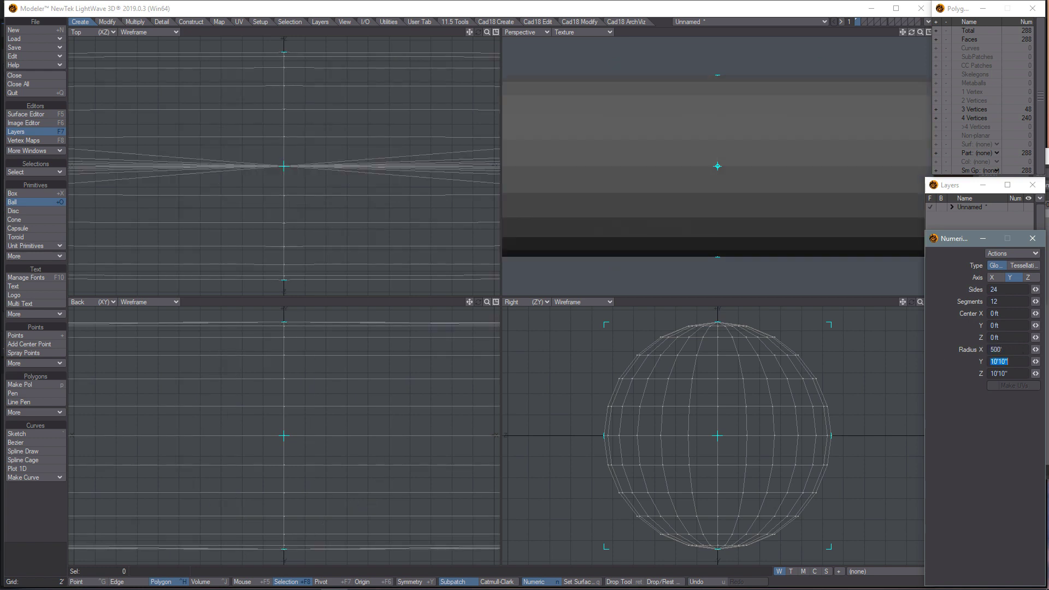
{"action": "type", "text": "500"}
{"action": "key", "text": "Tab"}
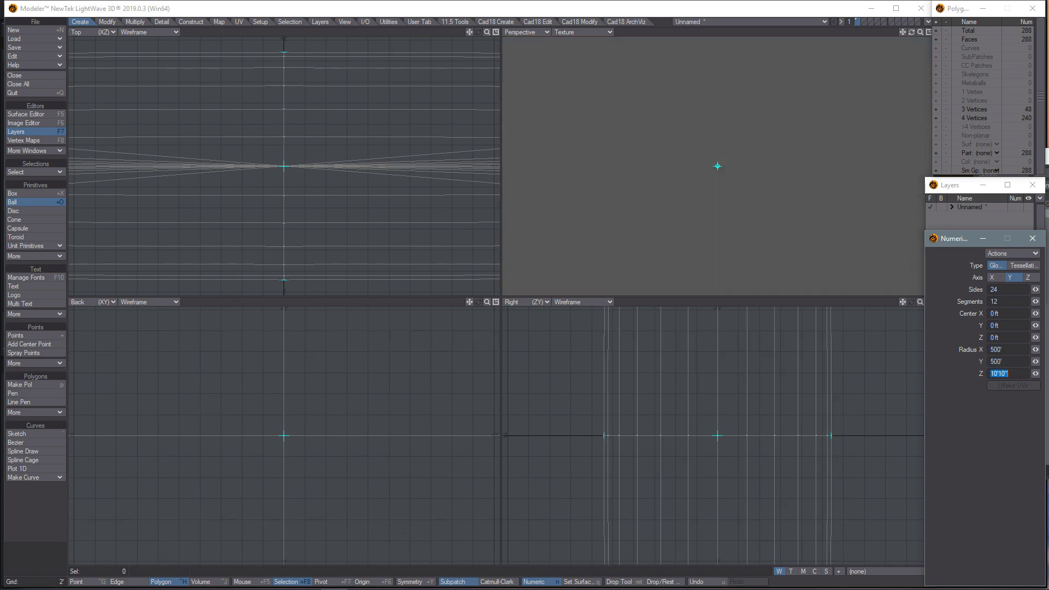
{"action": "type", "text": "500"}
{"action": "key", "text": "Return"}
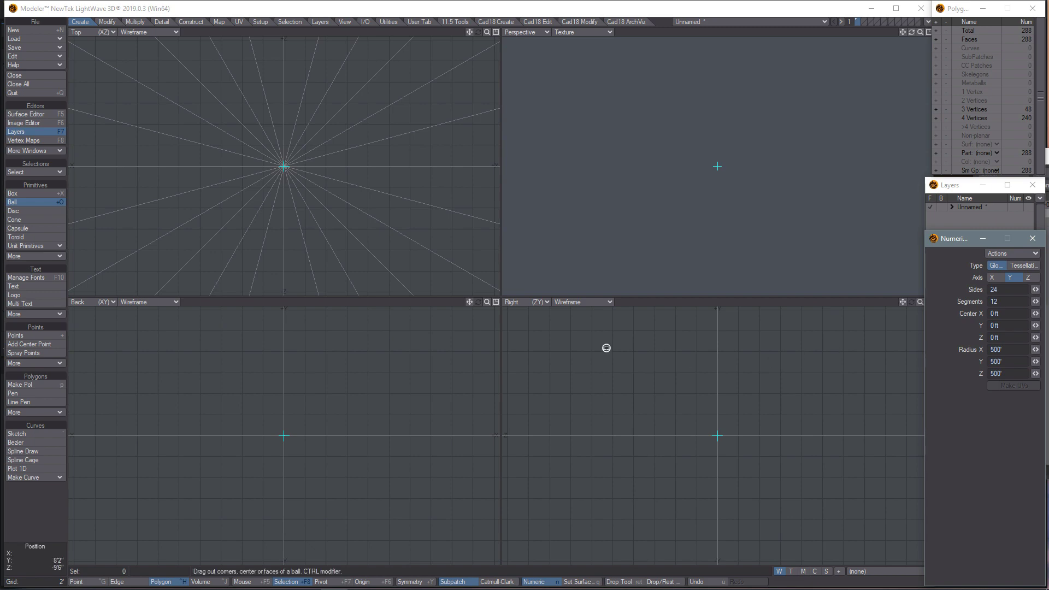
{"action": "left_click", "coordinate": [486, 302]}
{"action": "left_click_drag", "start_coordinate": [486, 302], "coordinate": [486, 329]}
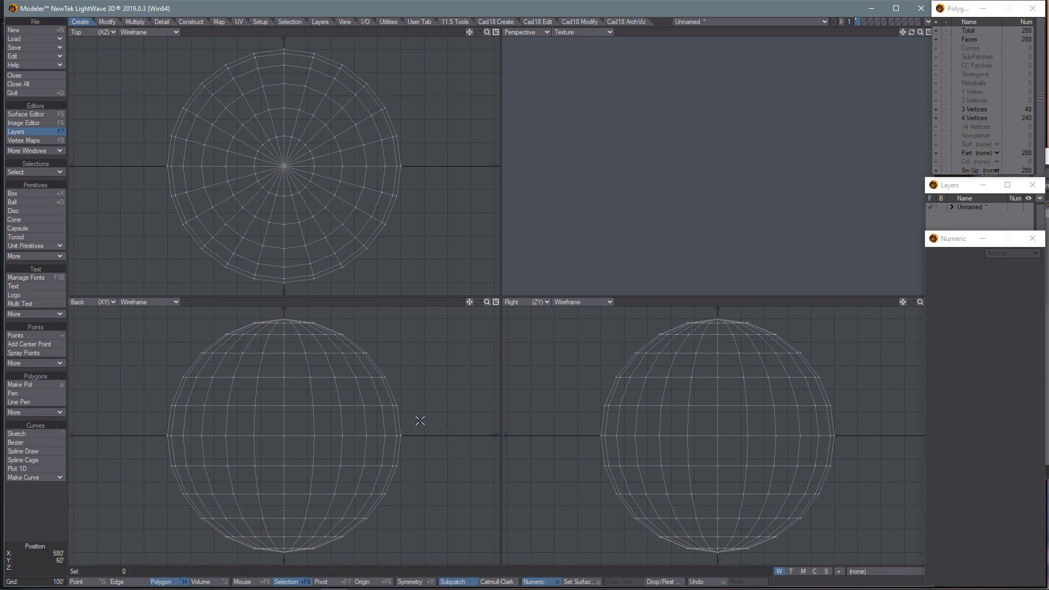
Lasso and delete the sphere's lower-half polygons, leaving a 144-face dome, then fit and orbit to inspect it
{"action": "mouse_move", "coordinate": [429, 422]}
{"action": "left_mouse_down"}
{"action": "mouse_move", "coordinate": [424, 492]}
{"action": "mouse_move", "coordinate": [359, 573]}
{"action": "left_mouse_up"}
{"action": "mouse_move", "coordinate": [218, 577]}
{"action": "right_mouse_down"}
{"action": "mouse_move", "coordinate": [172, 560]}
{"action": "mouse_move", "coordinate": [133, 522]}
{"action": "mouse_move", "coordinate": [119, 480]}
{"action": "mouse_move", "coordinate": [149, 419]}
{"action": "right_mouse_up"}
{"action": "key", "text": "Delete"}
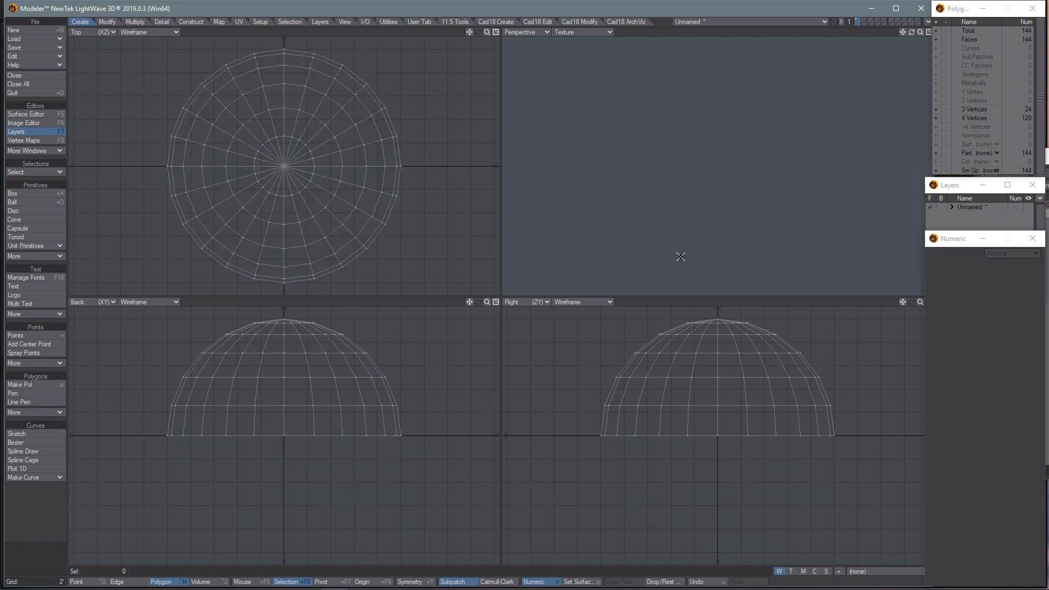
{"action": "left_click_drag", "start_coordinate": [920, 31], "coordinate": [921, 50]}
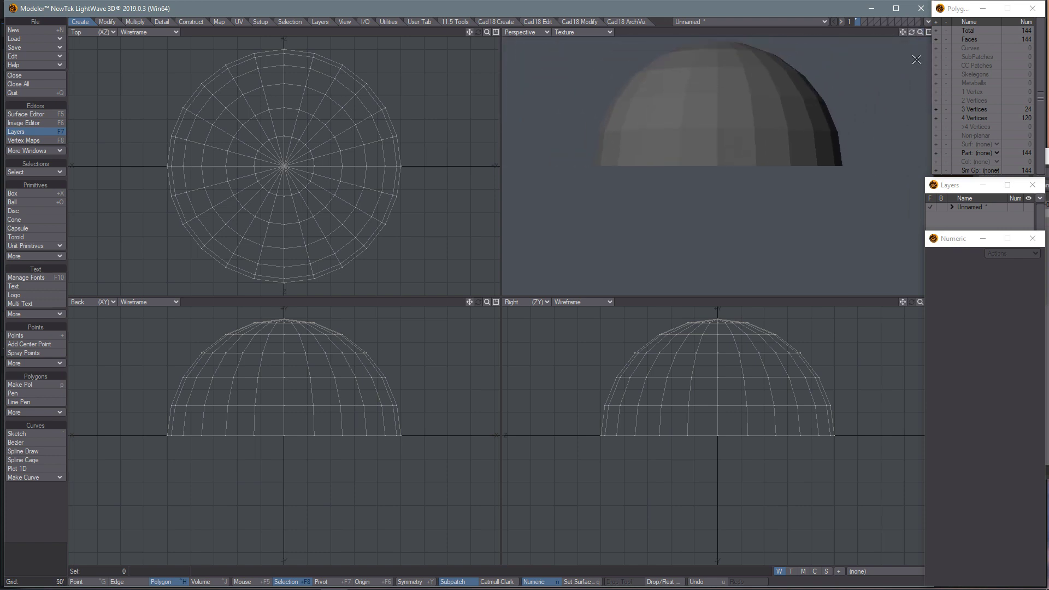
{"action": "key", "text": "a"}
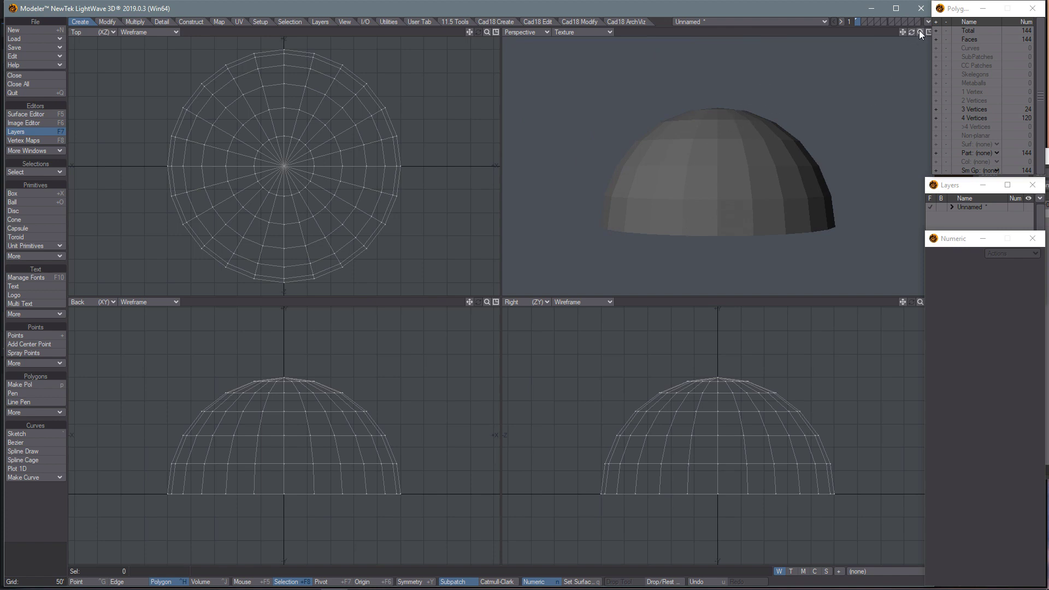
{"action": "mouse_move", "coordinate": [912, 32]}
{"action": "left_mouse_down"}
{"action": "mouse_move", "coordinate": [914, 51]}
{"action": "mouse_move", "coordinate": [914, 41]}
{"action": "left_mouse_up"}
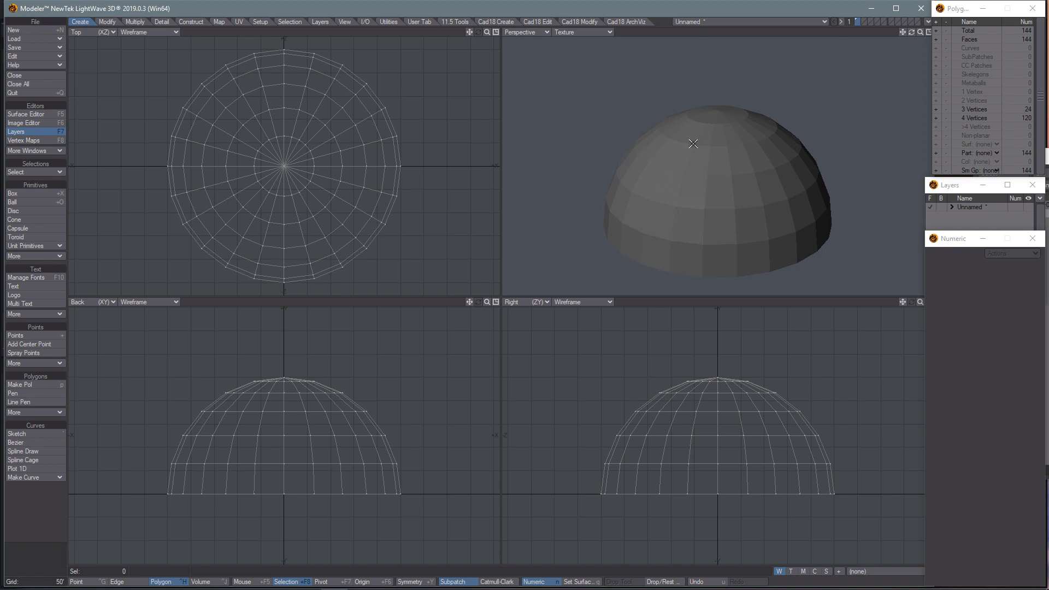
{"action": "mouse_move", "coordinate": [911, 32]}
{"action": "left_mouse_down"}
{"action": "mouse_move", "coordinate": [911, 60]}
{"action": "mouse_move", "coordinate": [912, 36]}
{"action": "left_mouse_up"}
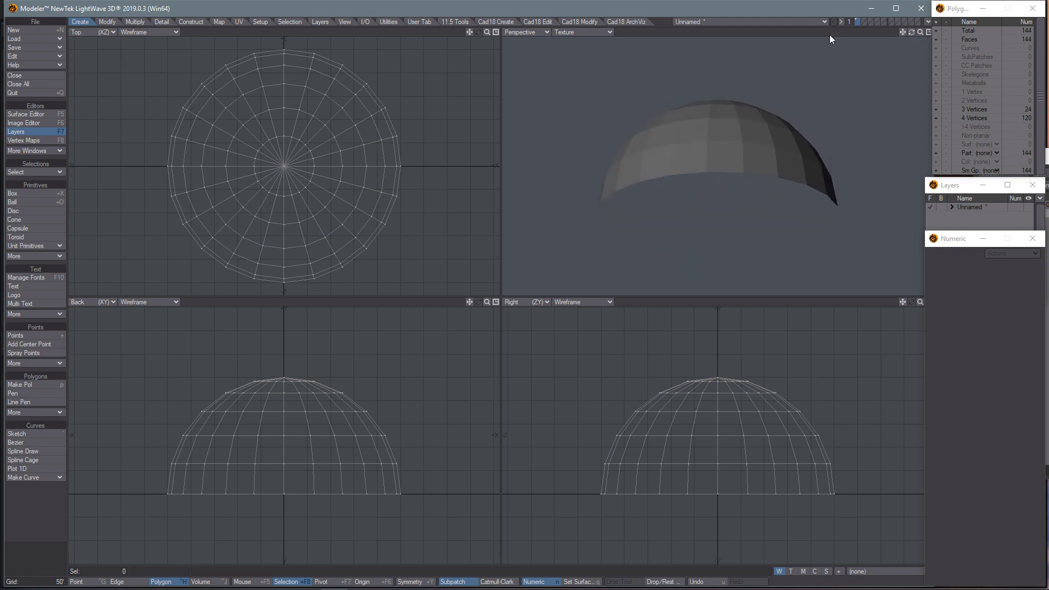
{"action": "left_click_drag", "start_coordinate": [751, 121], "coordinate": [749, 126], "text": "alt"}
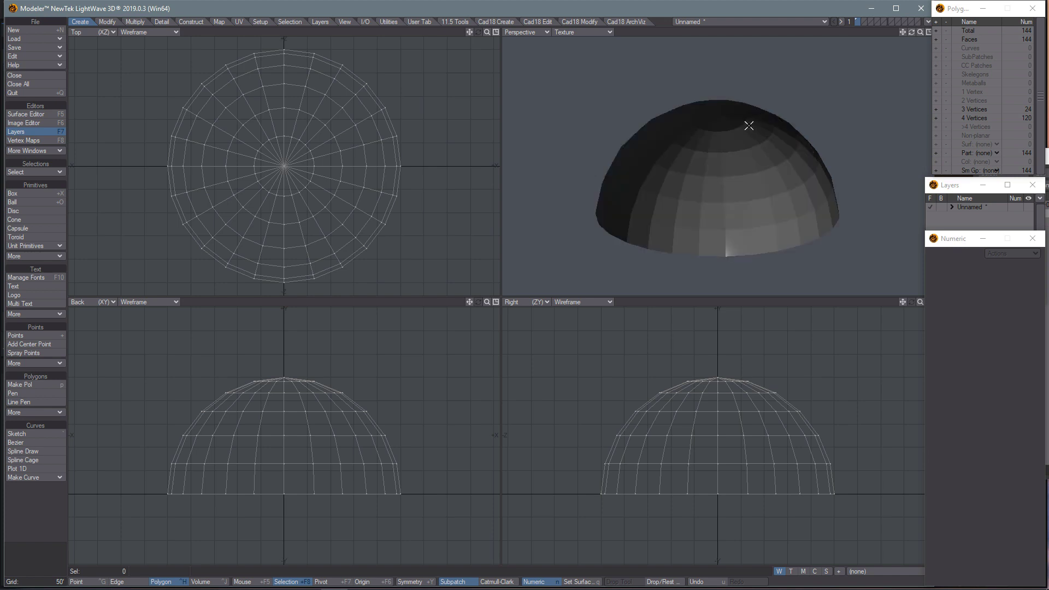
{"action": "mouse_move", "coordinate": [912, 32]}
{"action": "left_mouse_down"}
{"action": "mouse_move", "coordinate": [911, 42]}
{"action": "mouse_move", "coordinate": [911, 33]}
{"action": "left_mouse_up"}
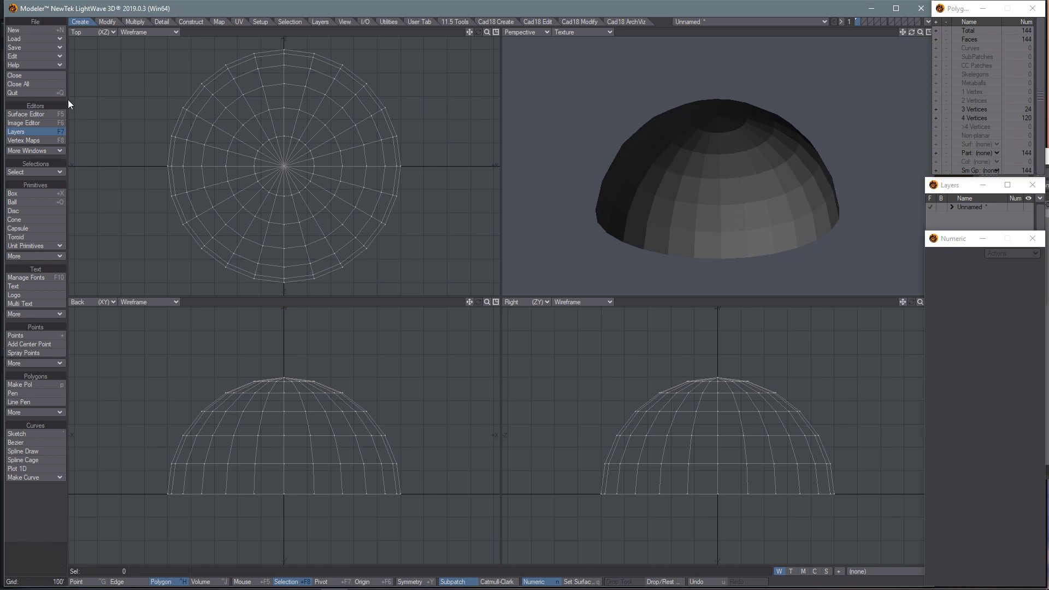
Give the dome's Default surface a Standard material with Smoothing on and Diffuse 100%
{"action": "left_click", "coordinate": [38, 114]}
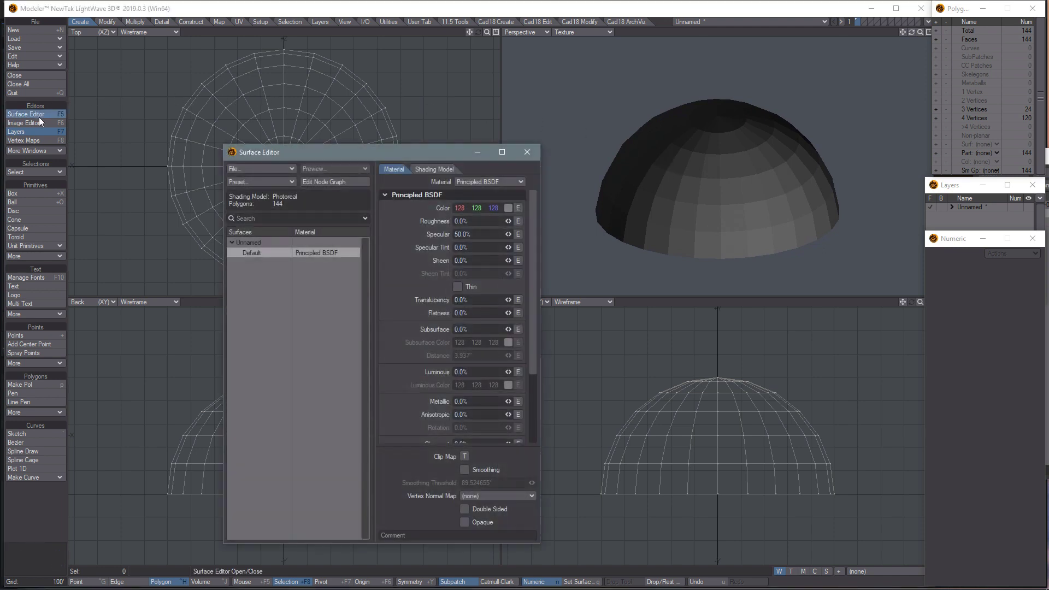
{"action": "left_click", "coordinate": [490, 182]}
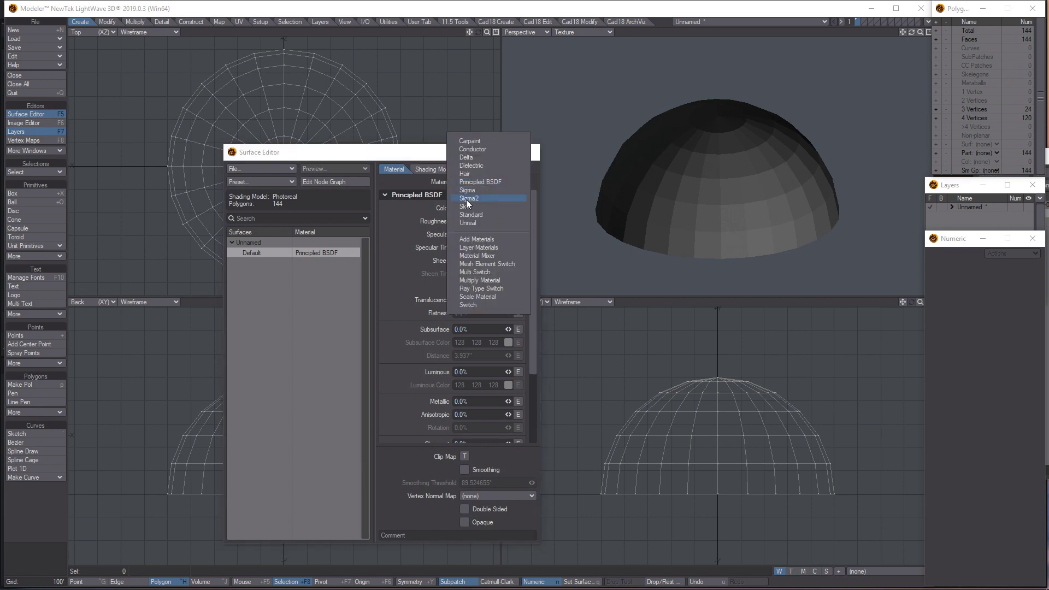
{"action": "left_click", "coordinate": [480, 214]}
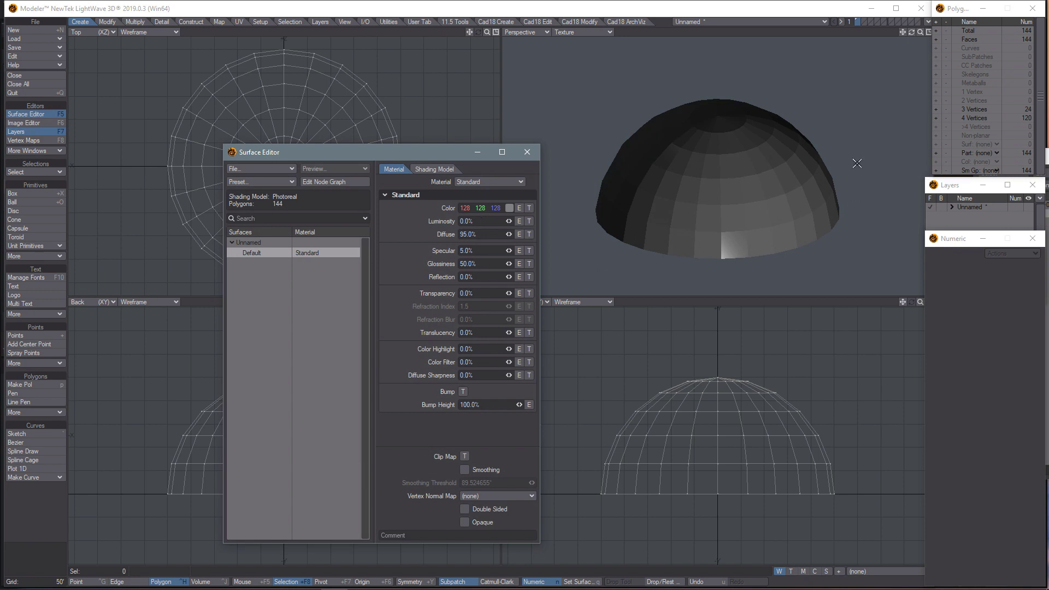
{"action": "left_click_drag", "start_coordinate": [911, 32], "coordinate": [915, 37]}
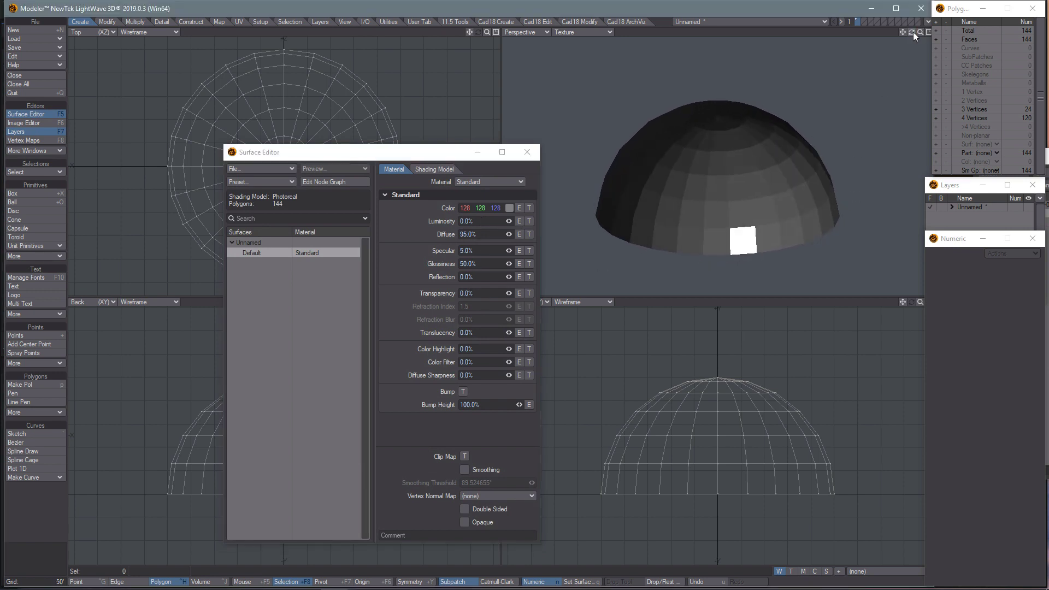
{"action": "left_click", "coordinate": [464, 470]}
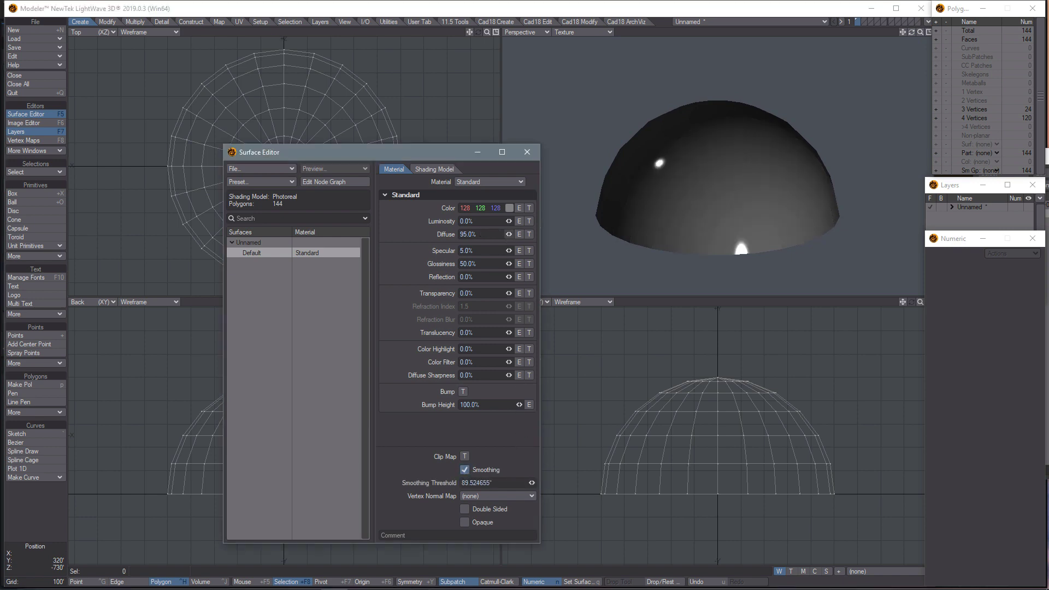
{"action": "left_click_drag", "start_coordinate": [508, 234], "coordinate": [501, 251]}
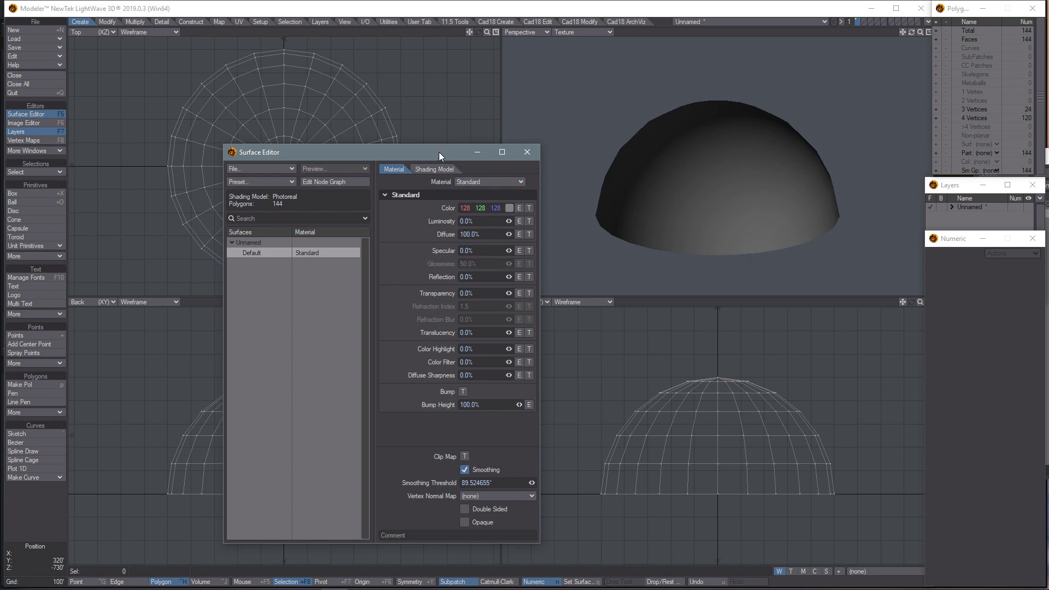
{"action": "left_click_drag", "start_coordinate": [439, 152], "coordinate": [404, 138]}
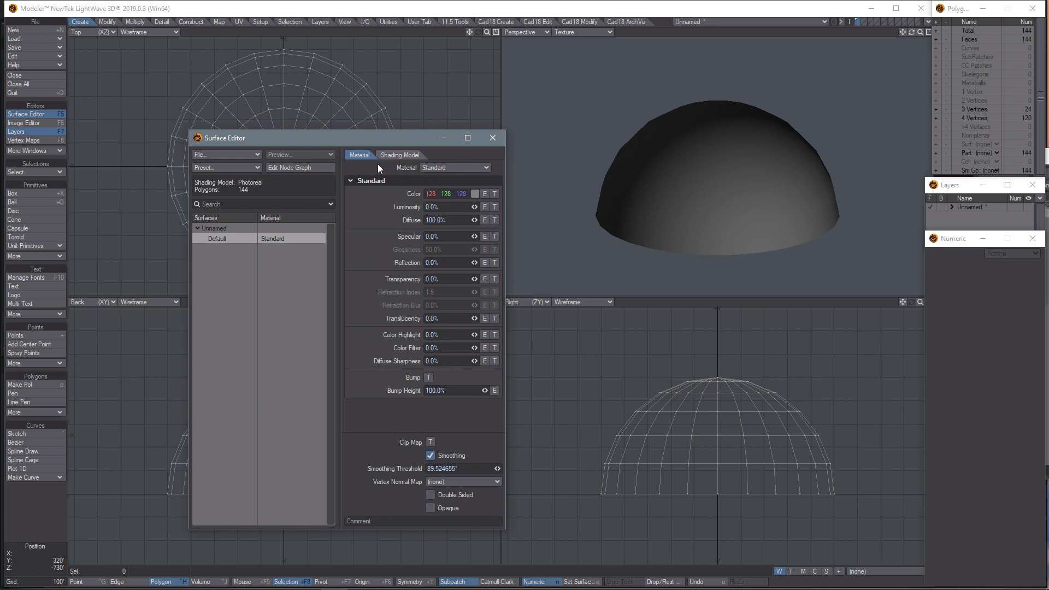
Map STAR BACKGROUND_fix.png onto the dome's Color texture with Spherical projection
{"action": "left_click", "coordinate": [497, 194]}
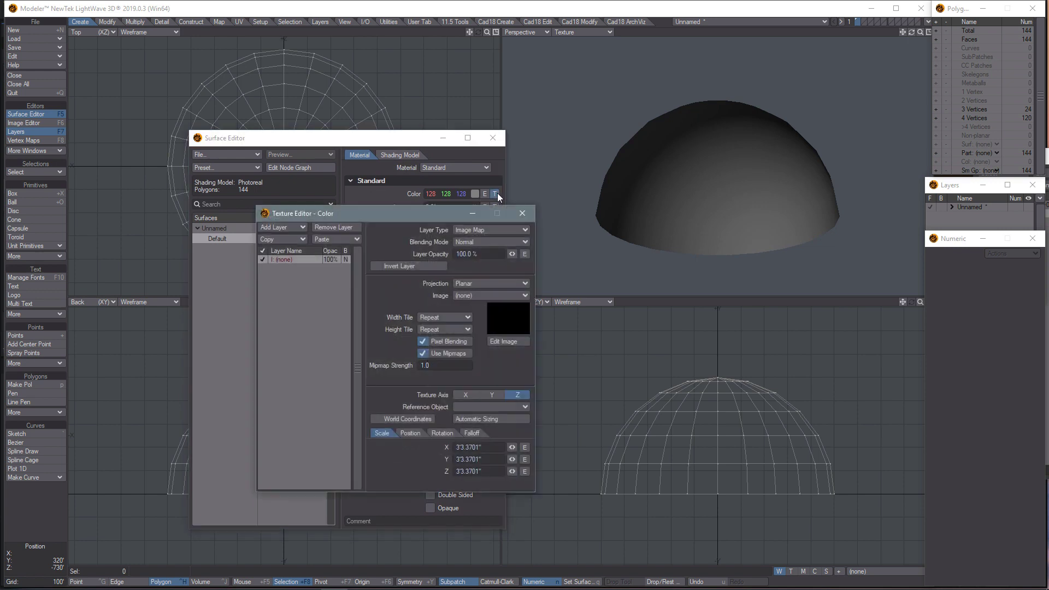
{"action": "left_click_drag", "start_coordinate": [425, 217], "coordinate": [456, 183]}
{"action": "left_click", "coordinate": [512, 251]}
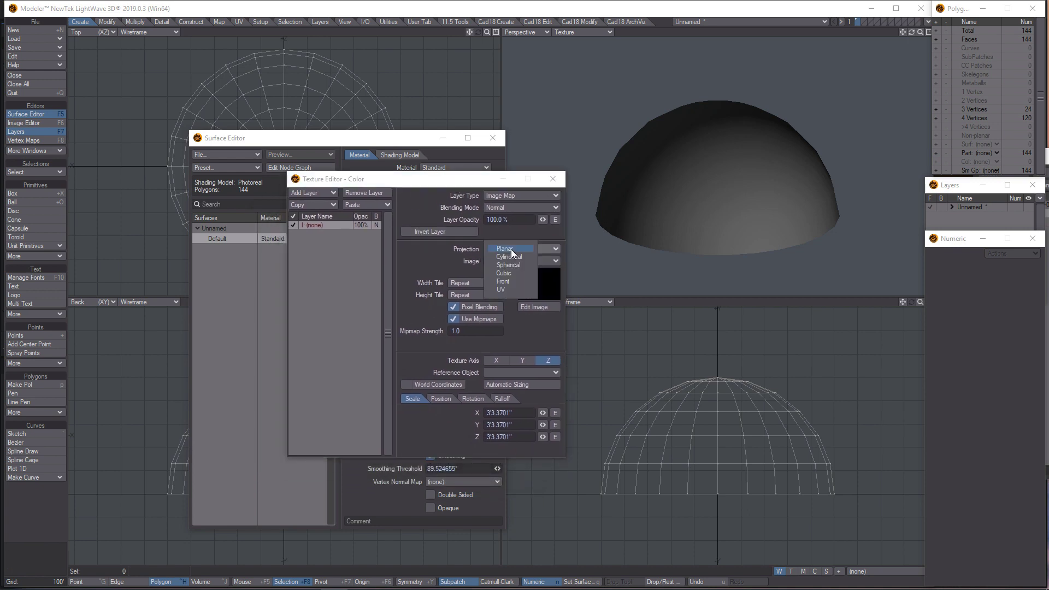
{"action": "left_click", "coordinate": [511, 265]}
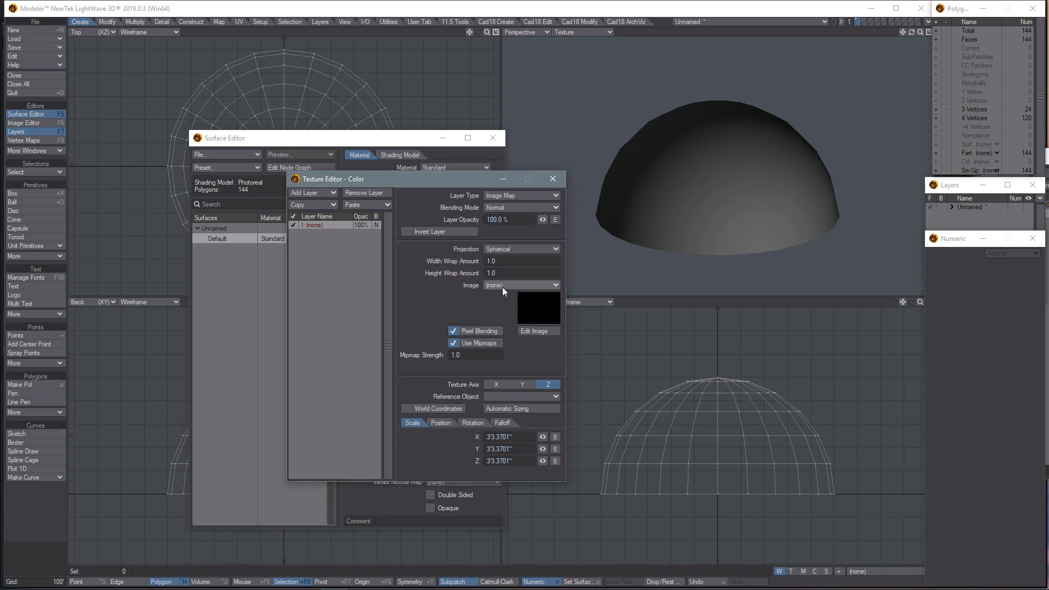
{"action": "left_click", "coordinate": [507, 284]}
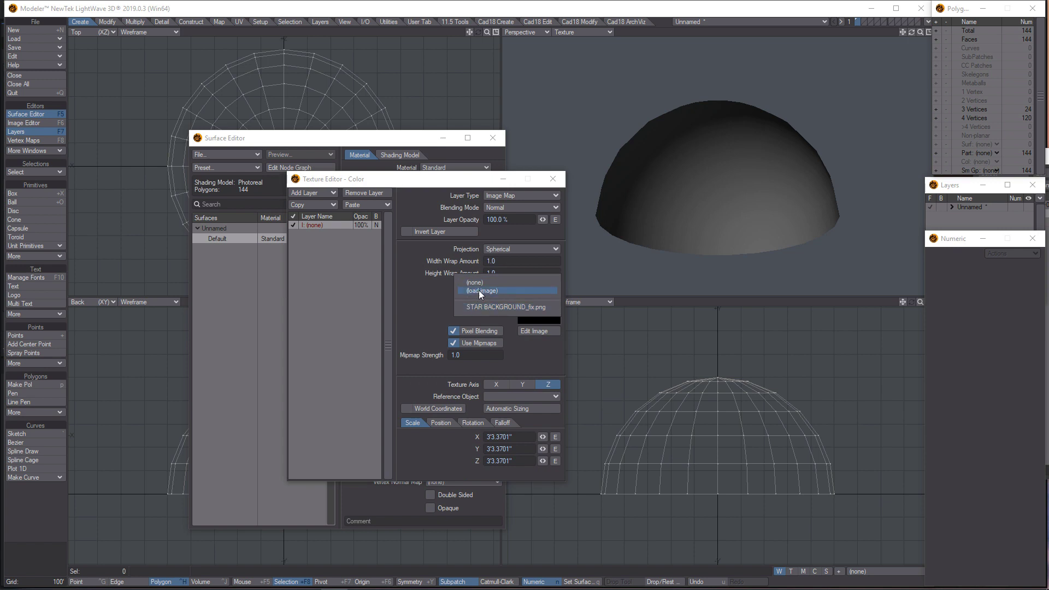
{"action": "left_click", "coordinate": [502, 307]}
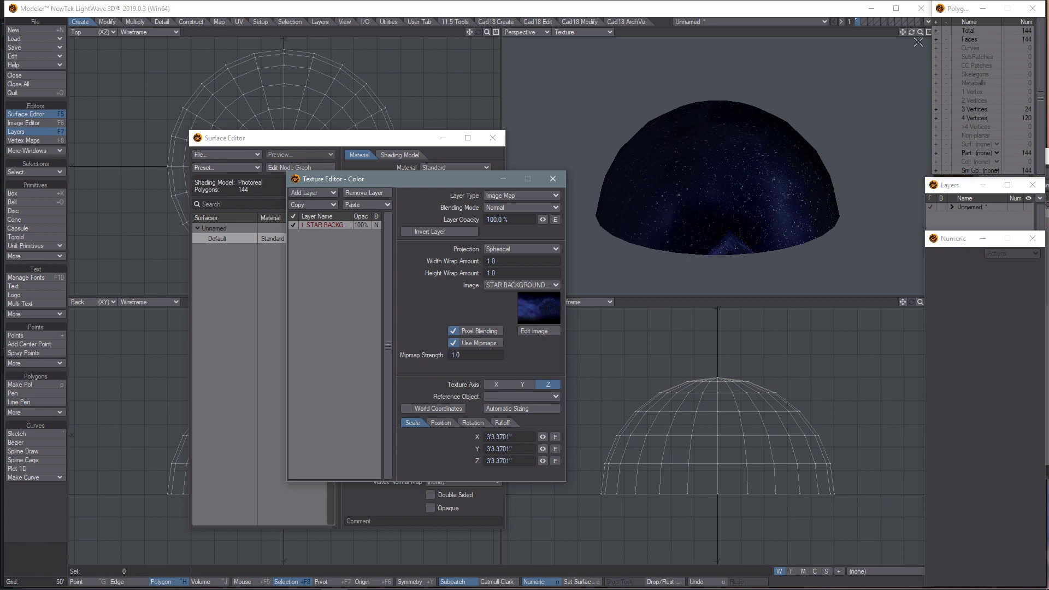
Auto-size the star texture to fit the dome, check it, and close the Texture Editor
{"action": "left_click_drag", "start_coordinate": [911, 32], "coordinate": [962, 32]}
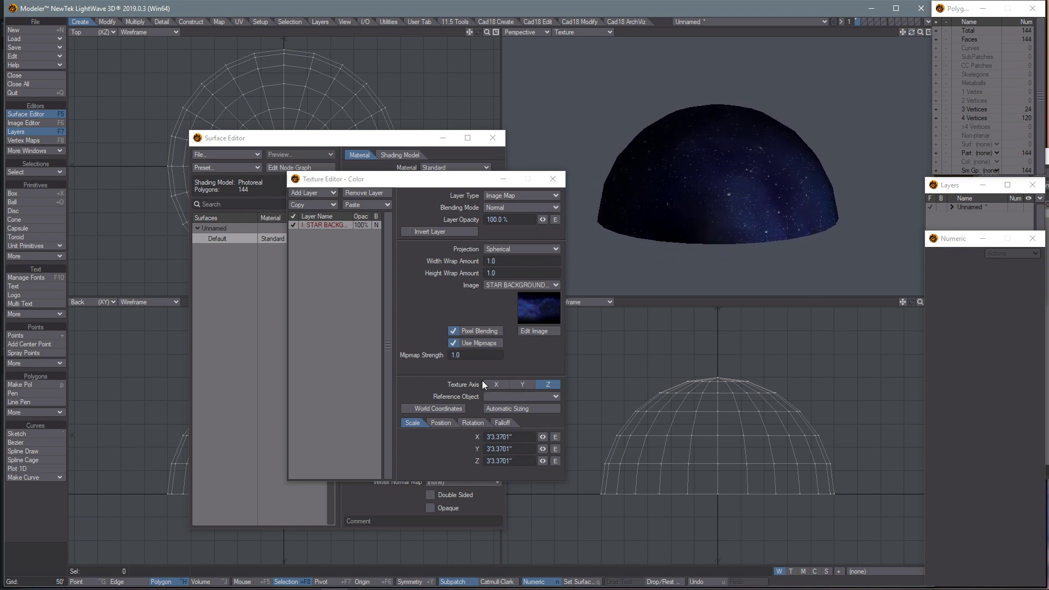
{"action": "left_click", "coordinate": [529, 409]}
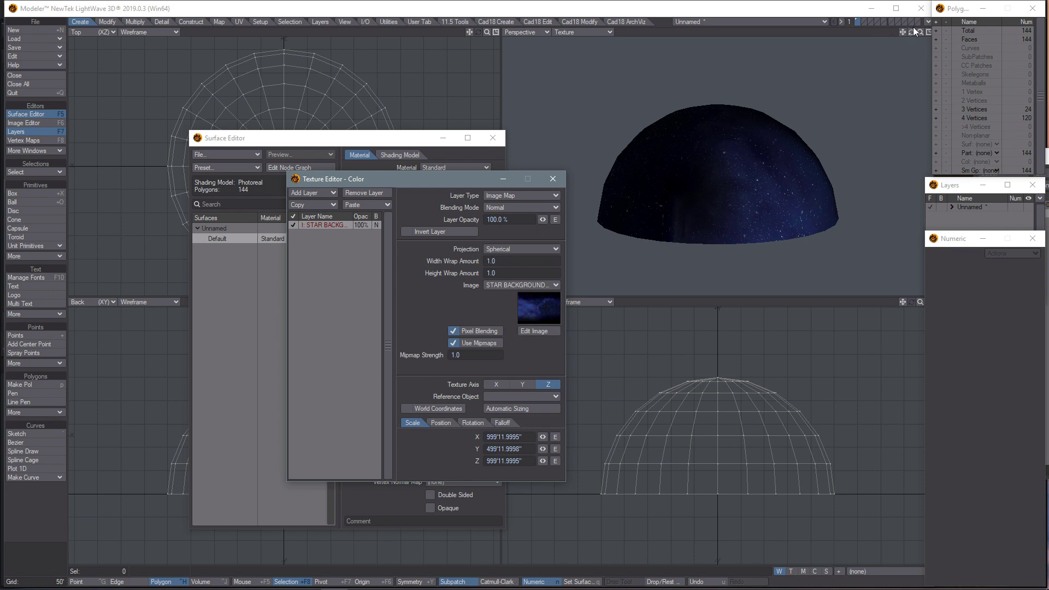
{"action": "left_click_drag", "start_coordinate": [911, 32], "coordinate": [935, 31]}
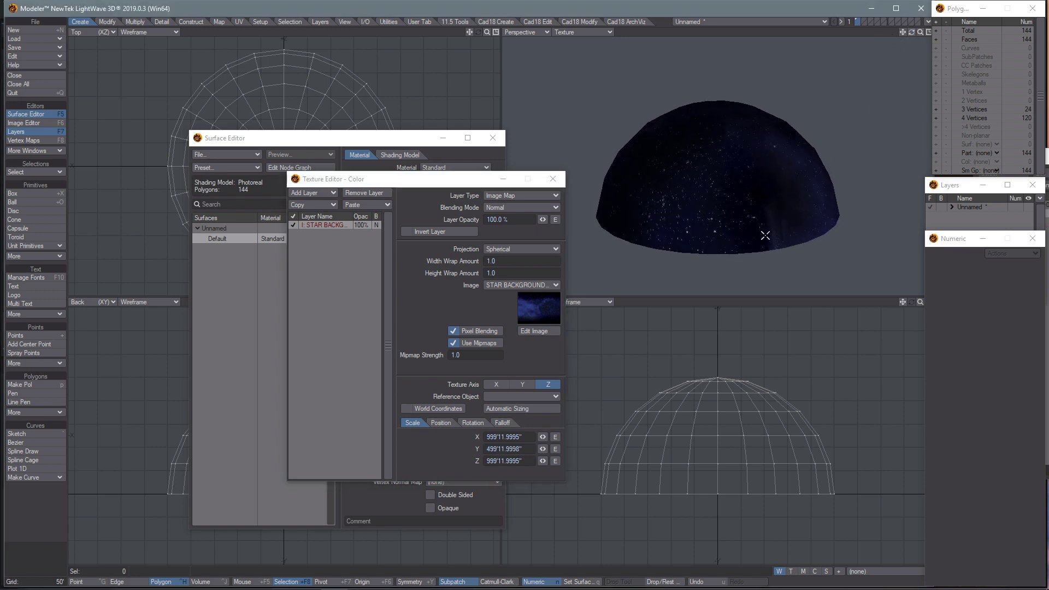
{"action": "left_click_drag", "start_coordinate": [911, 32], "coordinate": [935, 31]}
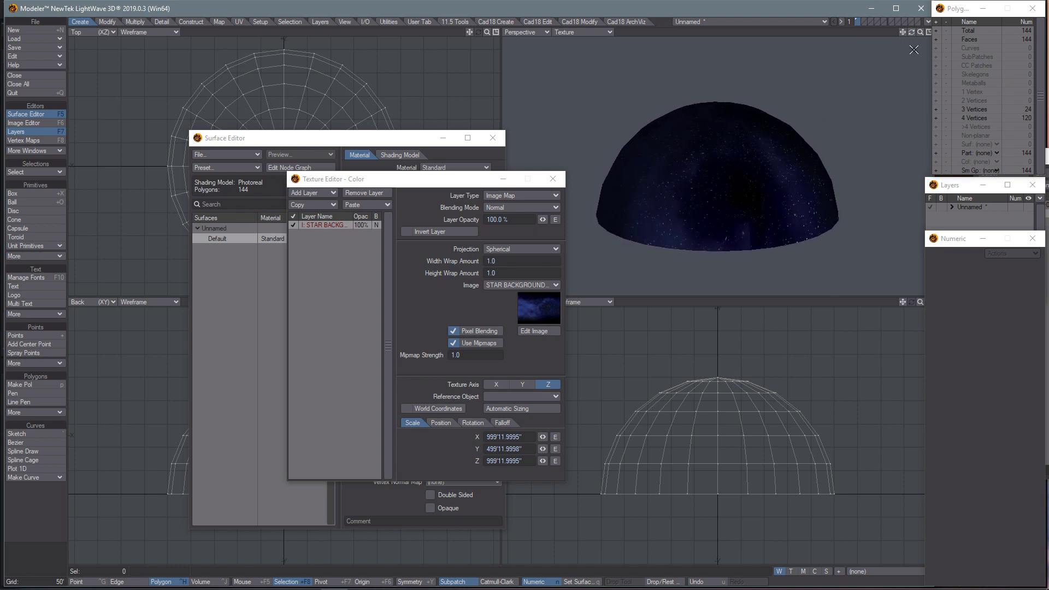
{"action": "left_click_drag", "start_coordinate": [912, 32], "coordinate": [931, 32]}
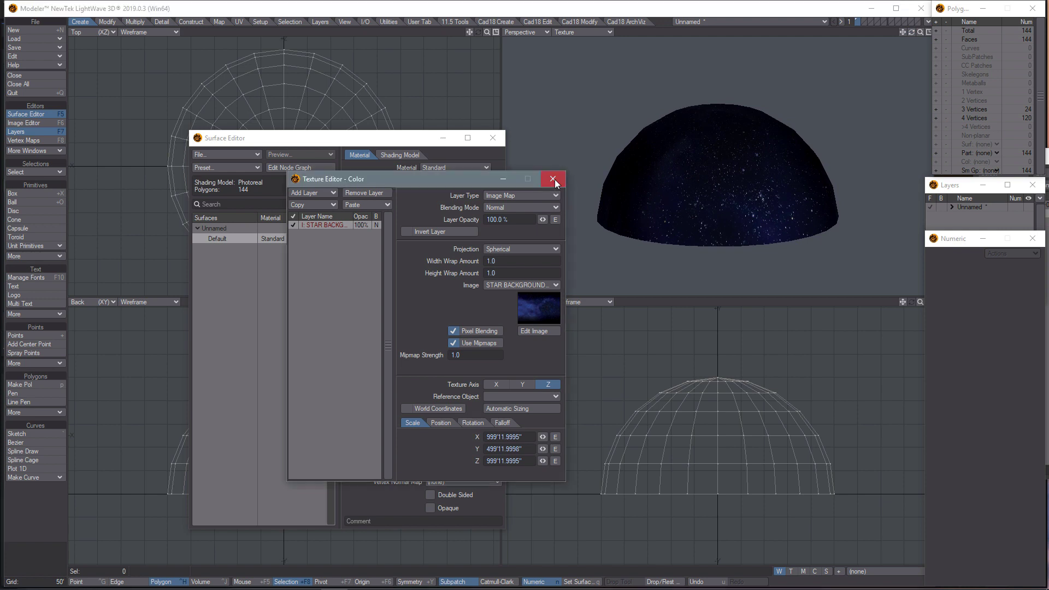
{"action": "left_click", "coordinate": [553, 180]}
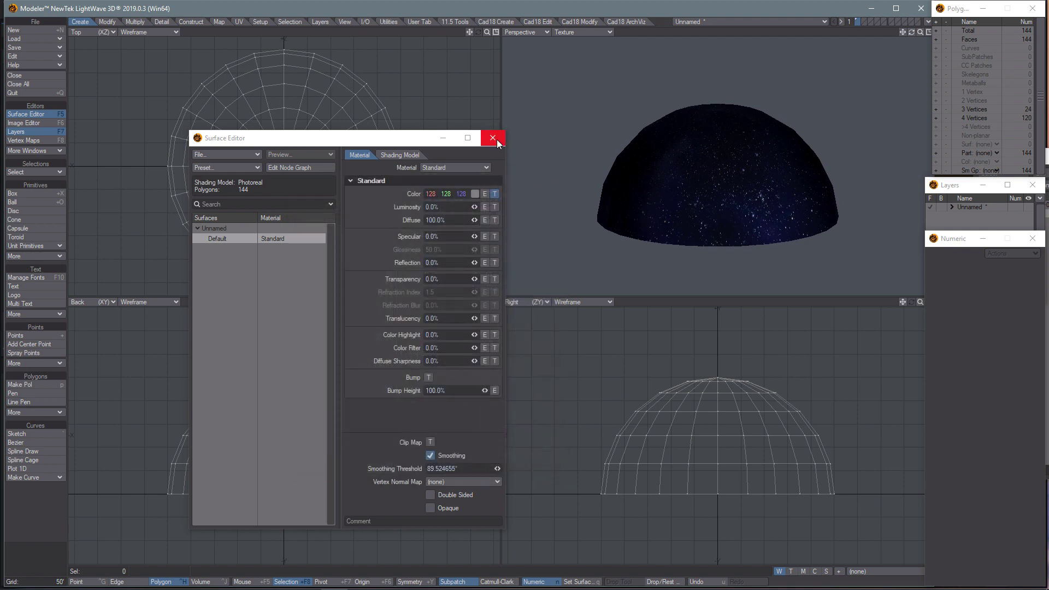
Reopen the Surface Editor and give the dome 100% Luminosity with 0% Diffuse
{"action": "left_click", "coordinate": [494, 138]}
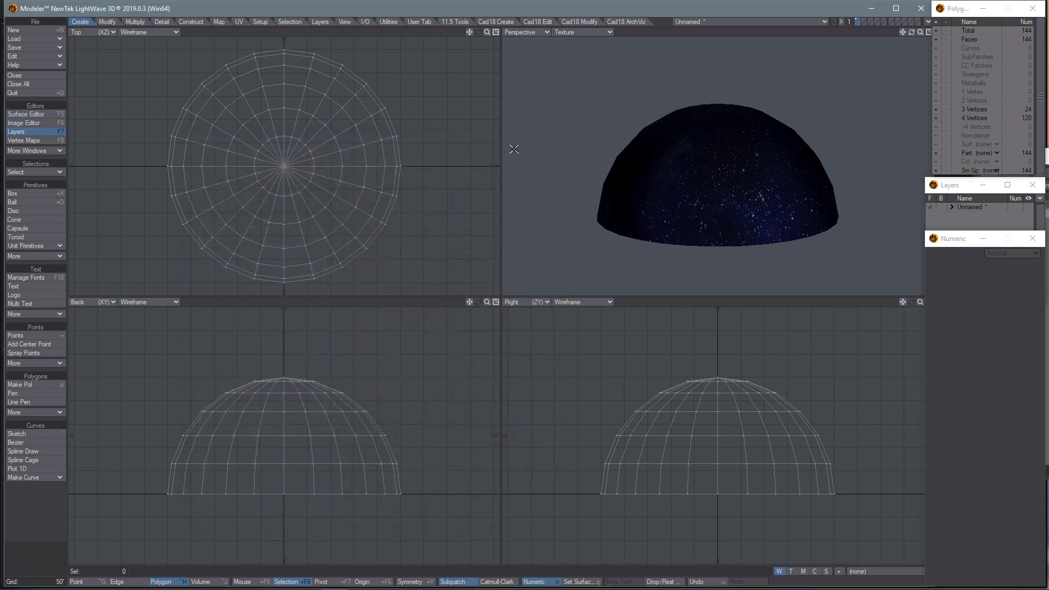
{"action": "left_click", "coordinate": [41, 113]}
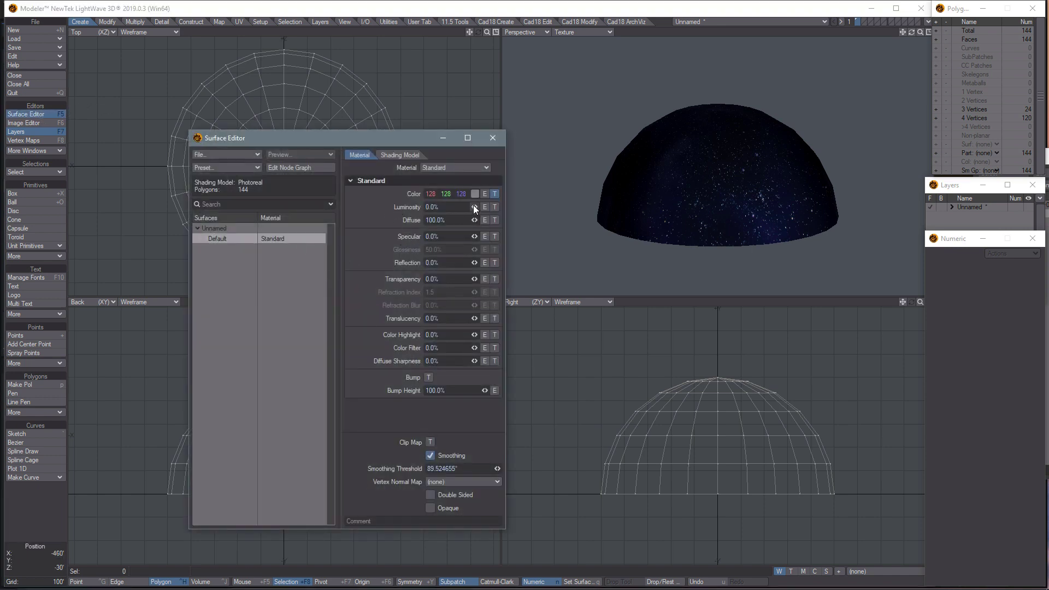
{"action": "left_click_drag", "start_coordinate": [474, 206], "coordinate": [437, 221]}
Close the Surface Editor and use Save Object As to save the dome as skydome_v001
{"action": "left_click", "coordinate": [492, 137]}
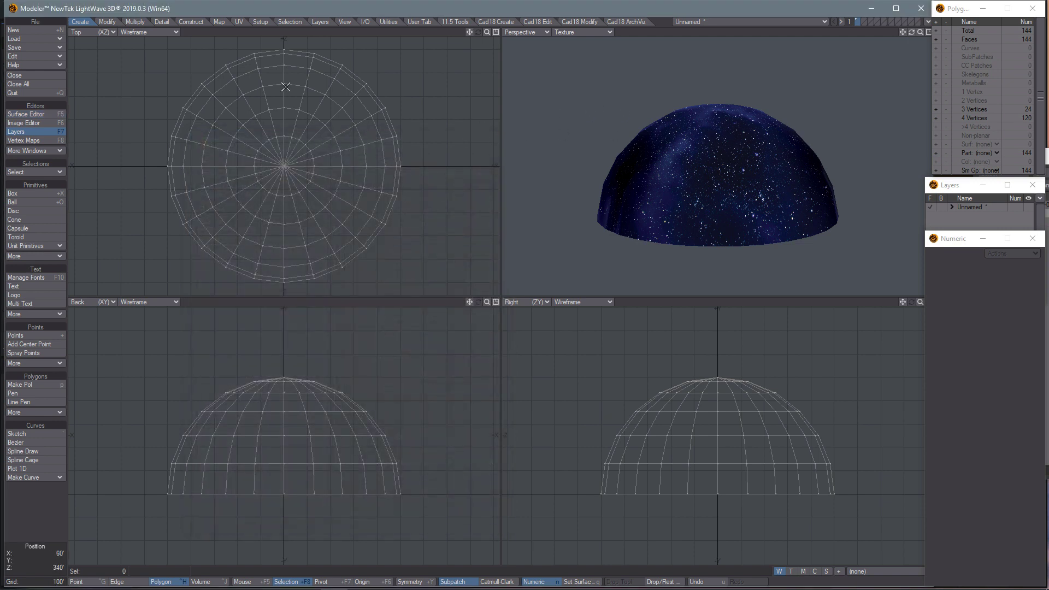
{"action": "left_click", "coordinate": [31, 47]}
{"action": "left_click", "coordinate": [46, 46]}
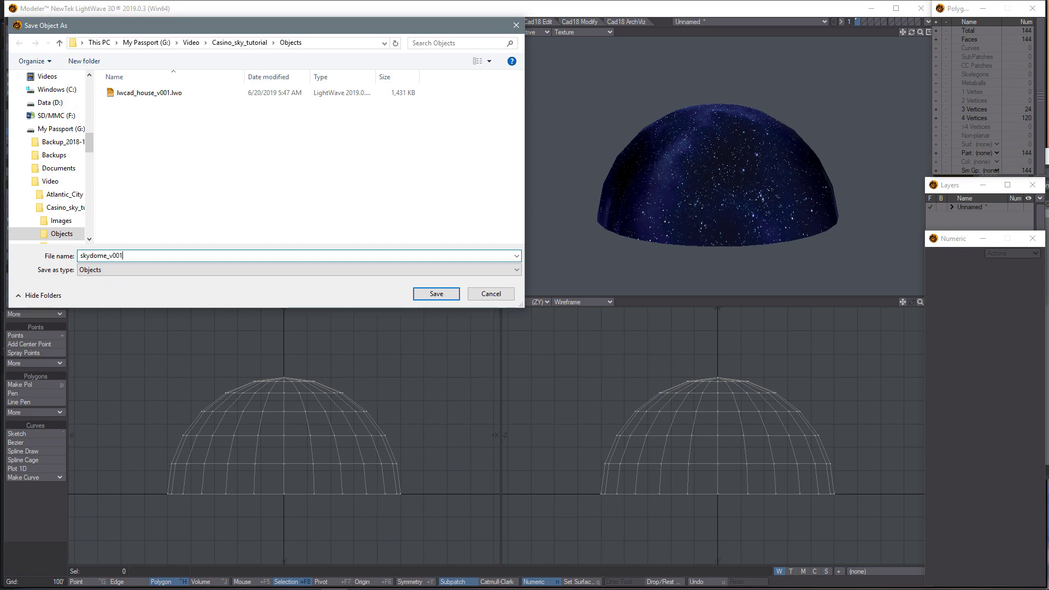
{"action": "left_click", "coordinate": [436, 295]}
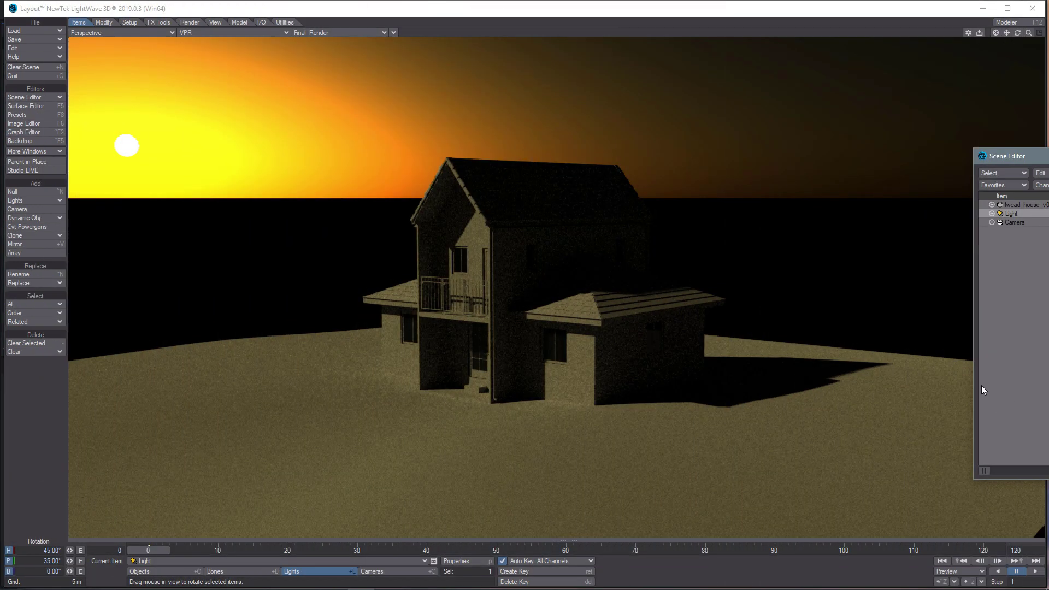
Load skydome_v001.lwo from the Objects folder into the house scene
{"action": "left_click", "coordinate": [50, 34]}
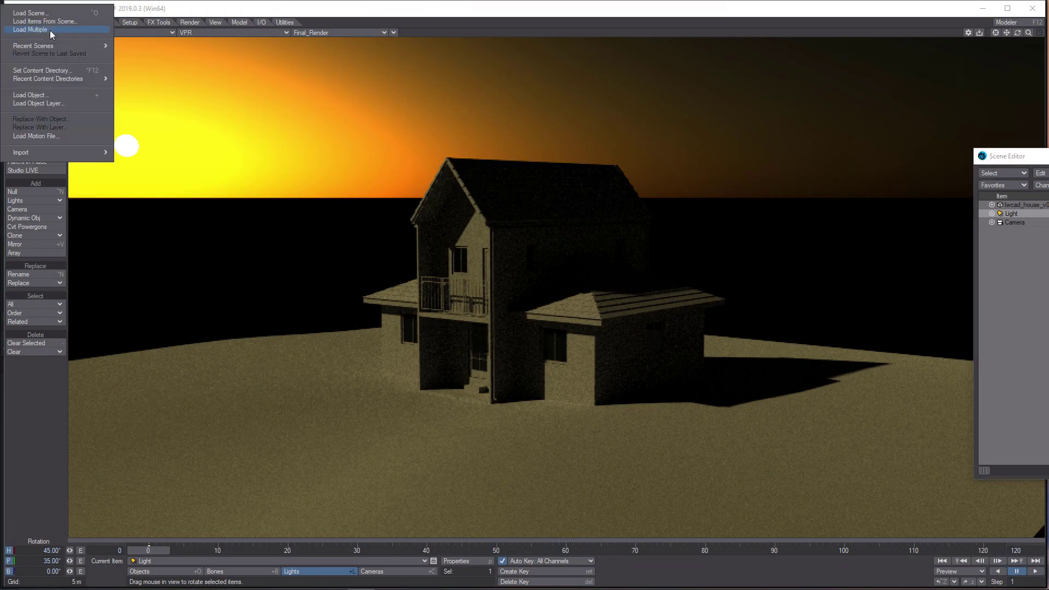
{"action": "left_click", "coordinate": [34, 95]}
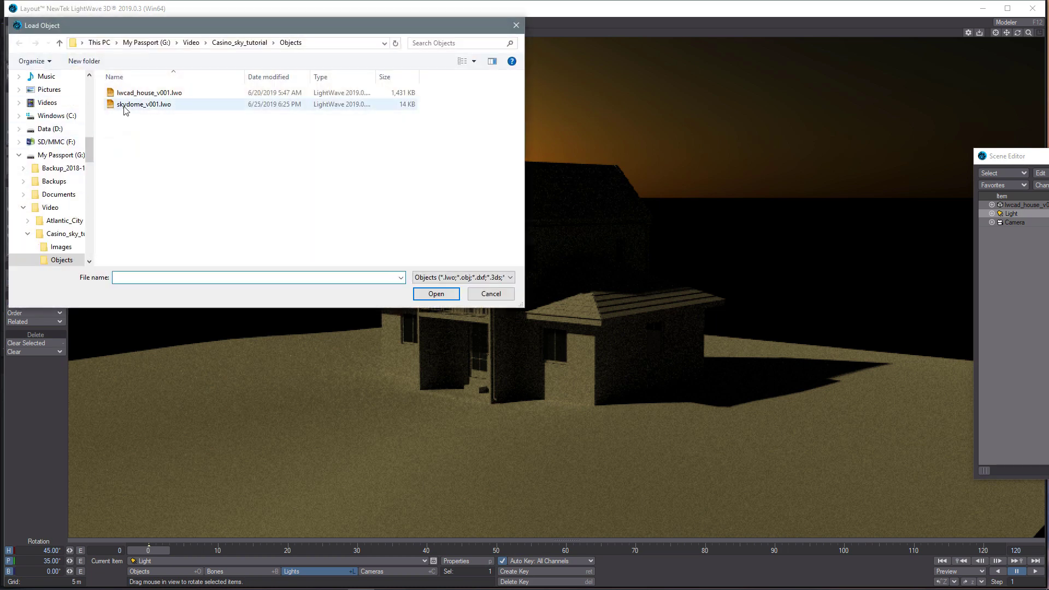
{"action": "double_click", "coordinate": [126, 105]}
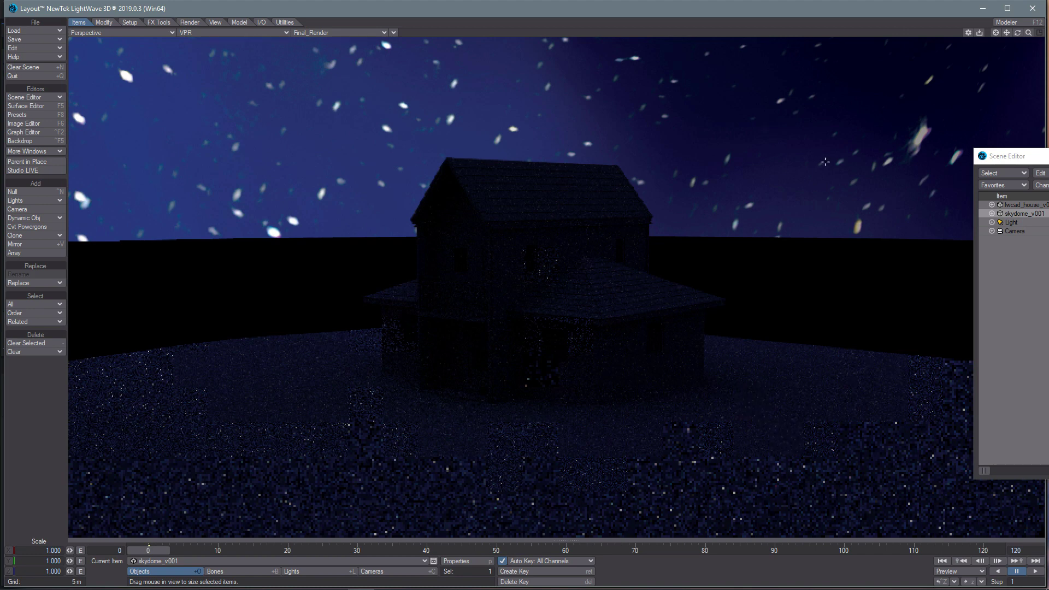
Uncheck Self Shadow, Cast Shadow and Receive Shadow in skydome_v001's Render properties
{"action": "left_click_drag", "start_coordinate": [1011, 160], "coordinate": [974, 149]}
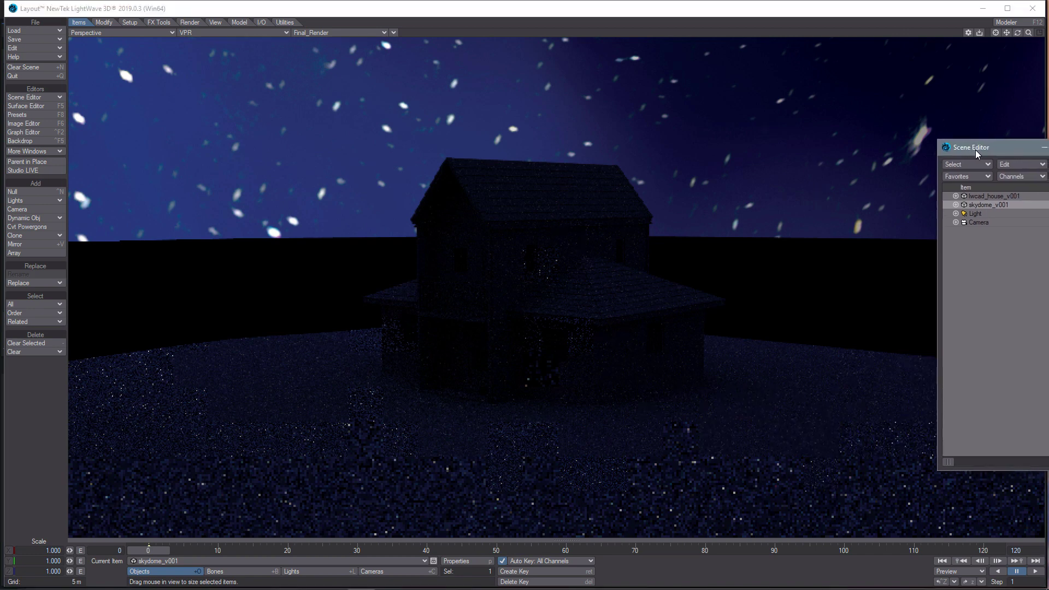
{"action": "double_click", "coordinate": [1005, 203]}
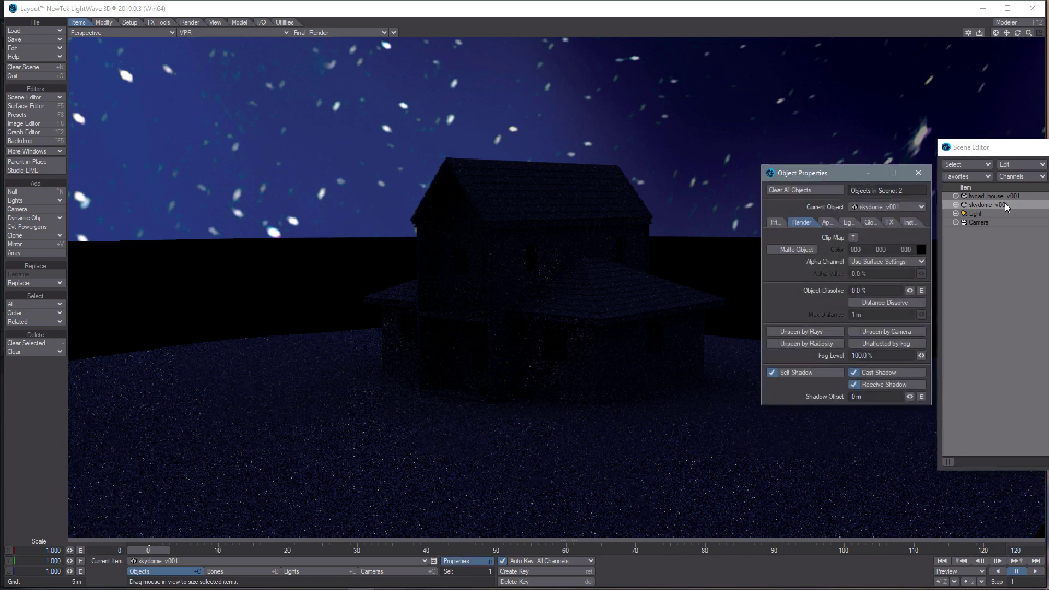
{"action": "left_click", "coordinate": [782, 222]}
{"action": "left_click", "coordinate": [808, 224]}
{"action": "left_click", "coordinate": [778, 372]}
{"action": "left_click", "coordinate": [867, 373]}
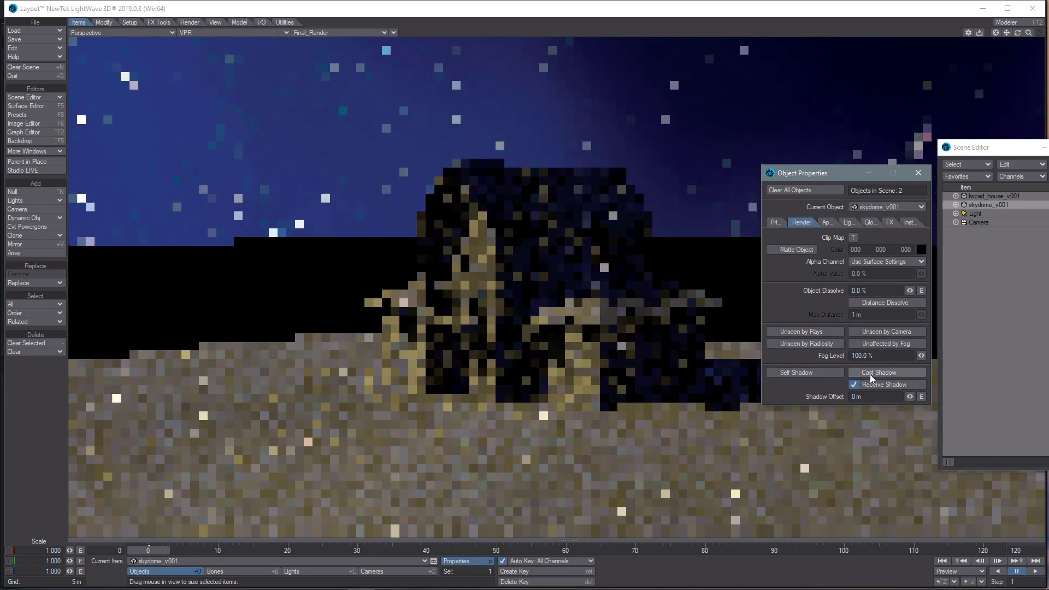
{"action": "left_click", "coordinate": [873, 386]}
{"action": "left_click", "coordinate": [919, 174]}
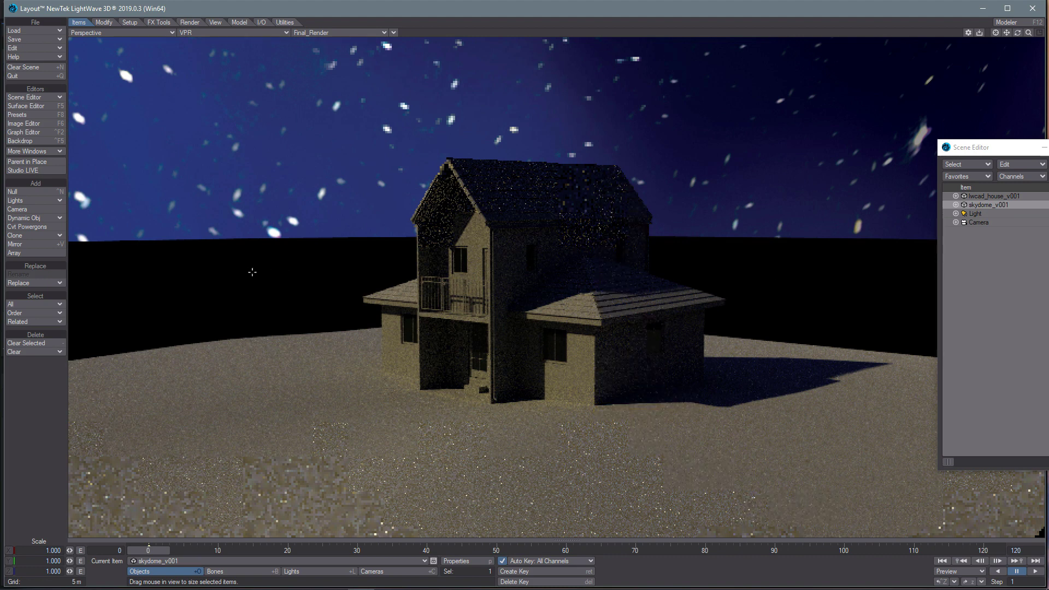
Create a Ground Plane 1 km wide by 1 km deep with Save Object enabled
{"action": "left_click", "coordinate": [238, 22]}
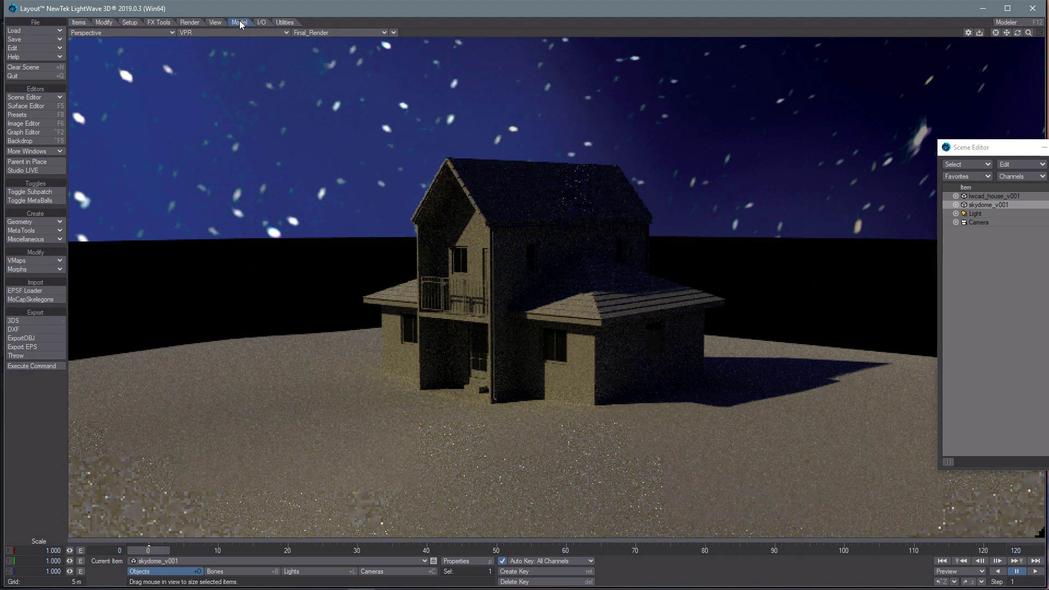
{"action": "left_click", "coordinate": [54, 221]}
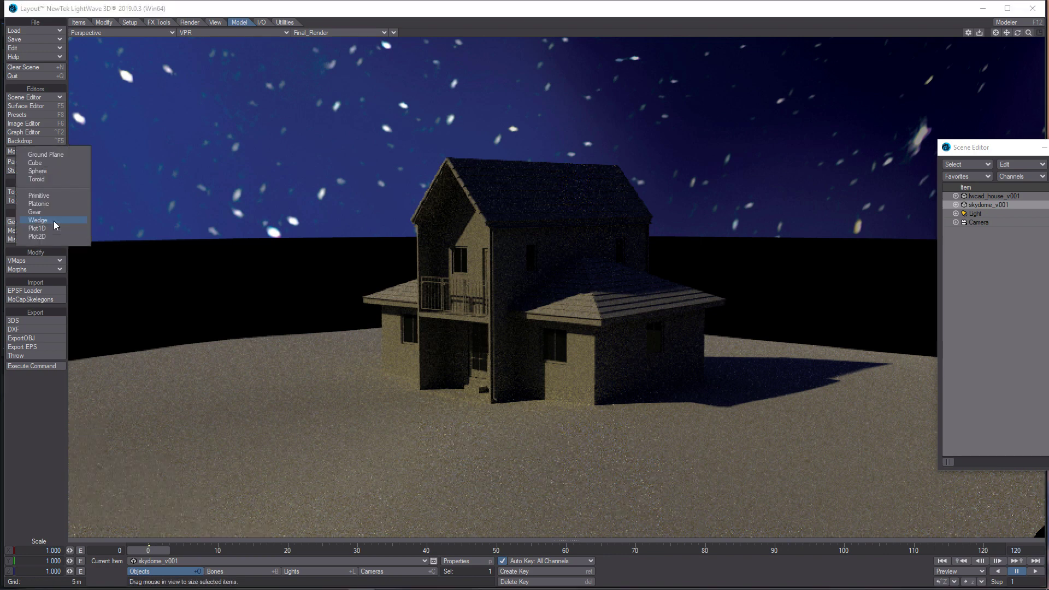
{"action": "left_click", "coordinate": [56, 154]}
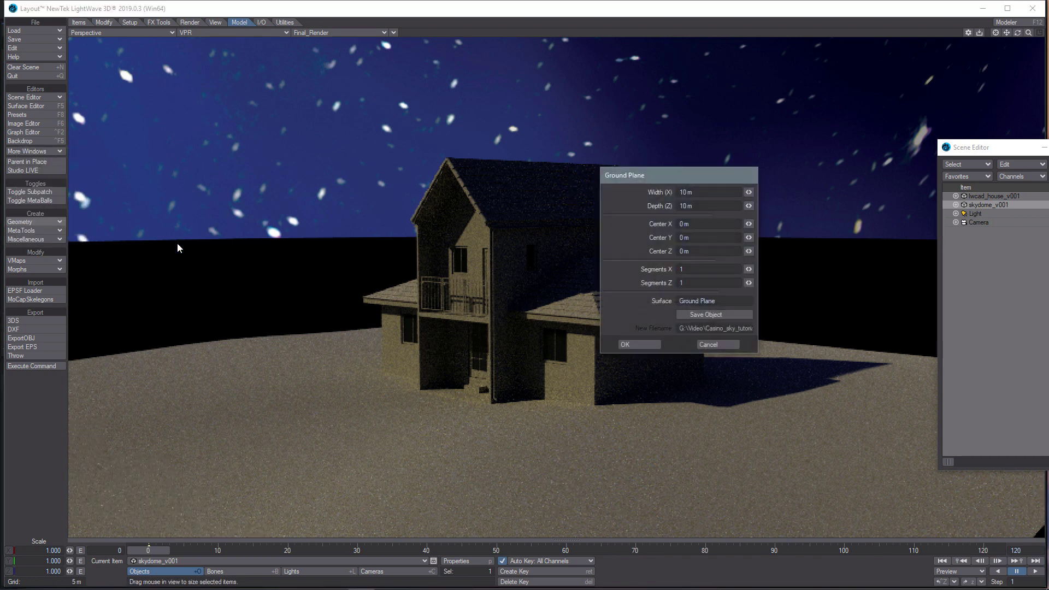
{"action": "left_click", "coordinate": [682, 314]}
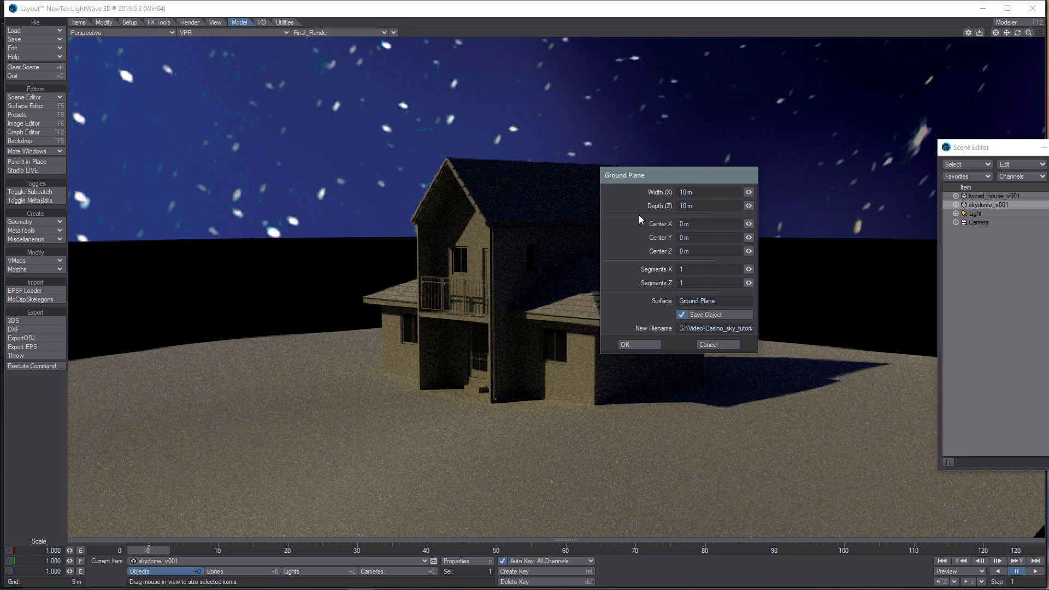
{"action": "left_click", "coordinate": [690, 192]}
{"action": "type", "text": "1 km"}
{"action": "key", "text": "Tab"}
{"action": "type", "text": "1 km"}
{"action": "key", "text": "Return"}
{"action": "left_click", "coordinate": [637, 346]}
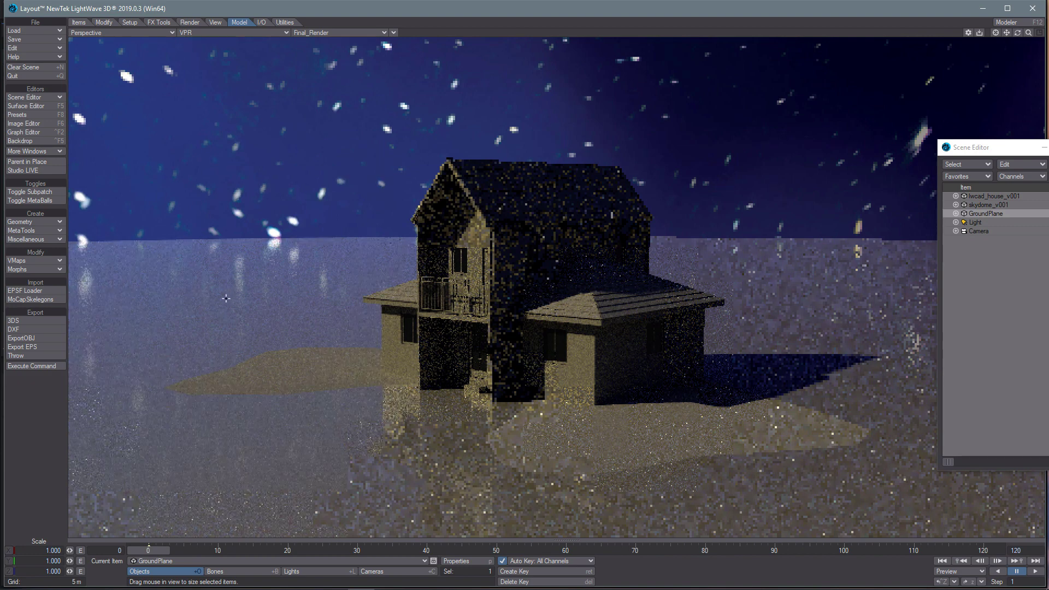
Set the Ground Plane surface's Roughness to 100% and Specular to 0%, then close the Surface Editor
{"action": "key", "text": "F5"}
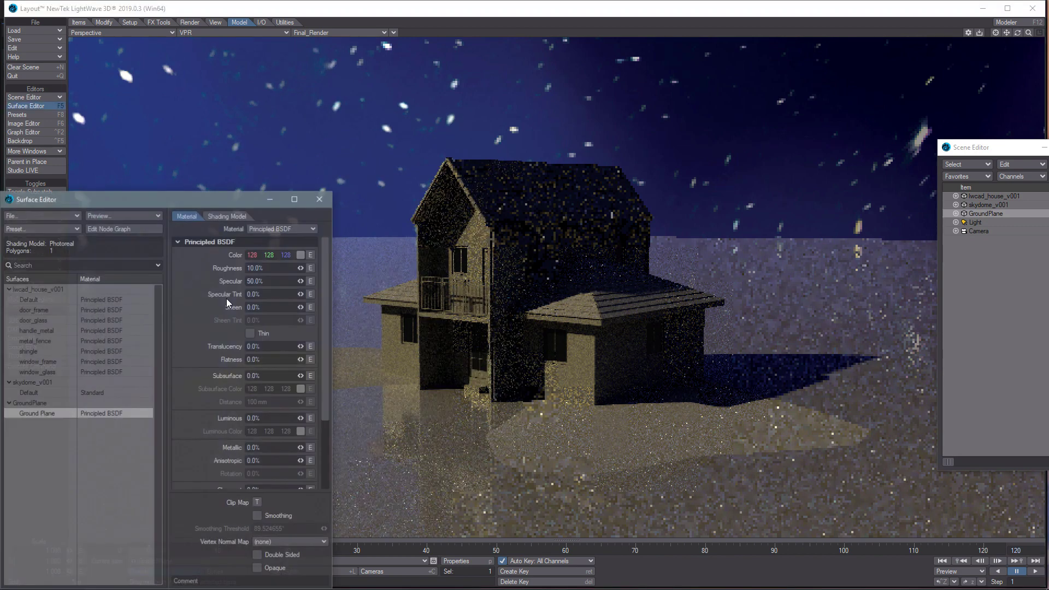
{"action": "left_click_drag", "start_coordinate": [142, 202], "coordinate": [252, 114]}
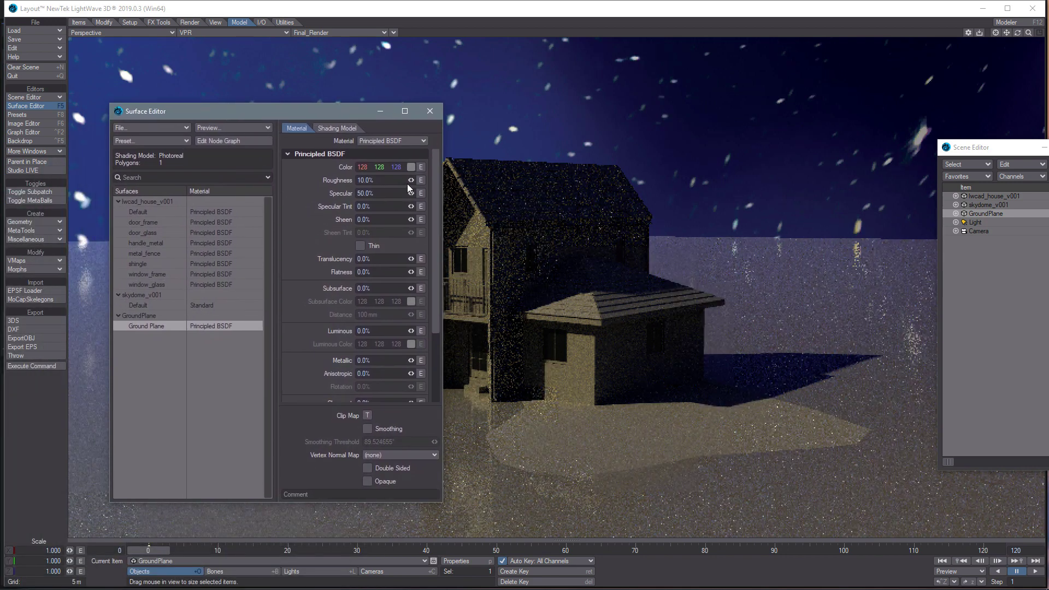
{"action": "left_click_drag", "start_coordinate": [411, 179], "coordinate": [465, 179]}
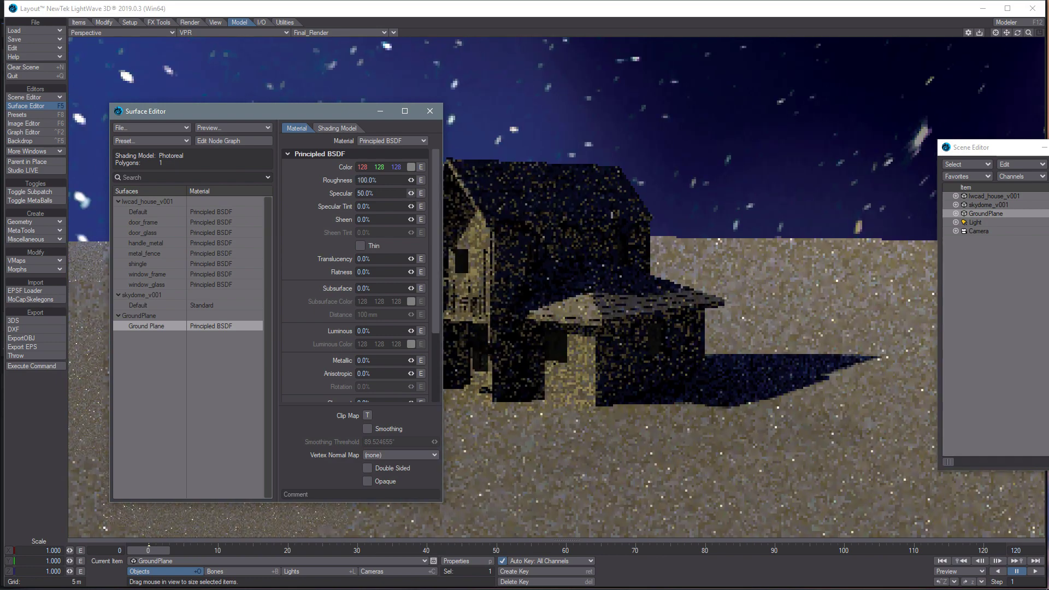
{"action": "mouse_move", "coordinate": [411, 193]}
{"action": "left_mouse_down"}
{"action": "mouse_move", "coordinate": [383, 193]}
{"action": "mouse_move", "coordinate": [412, 193]}
{"action": "left_mouse_up"}
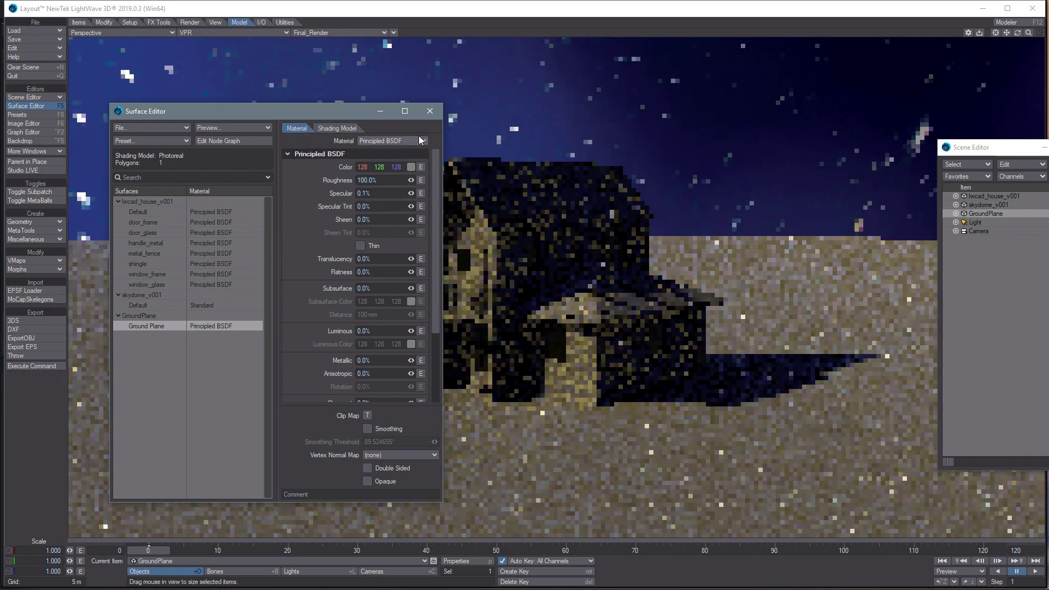
{"action": "left_click", "coordinate": [433, 115]}
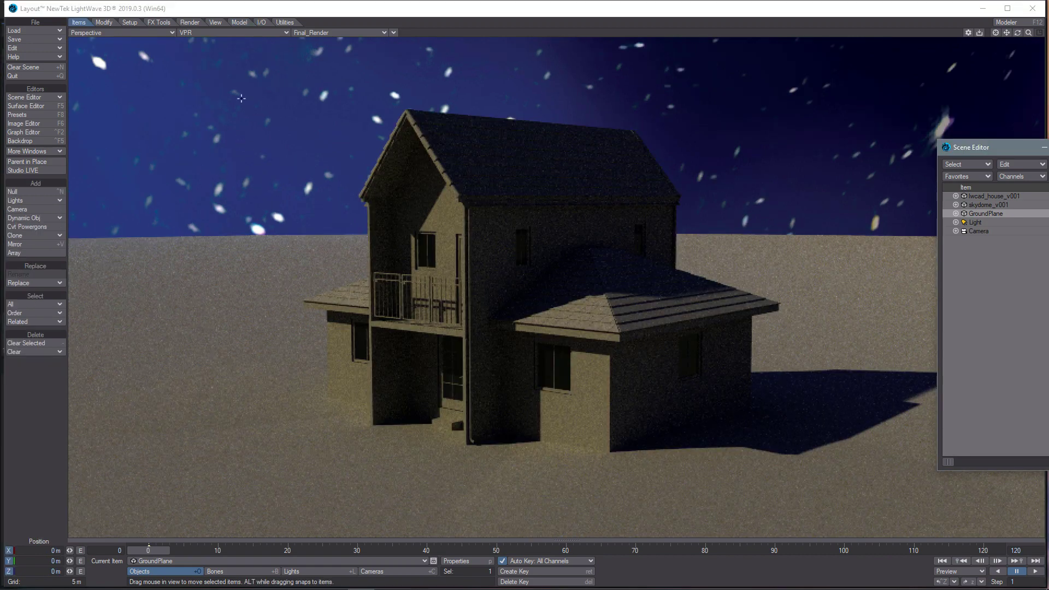
Switch the viewport to Back view, zoom out to fit the dome, and display Front Face Wireframe
{"action": "left_click", "coordinate": [109, 31]}
{"action": "left_click", "coordinate": [109, 39]}
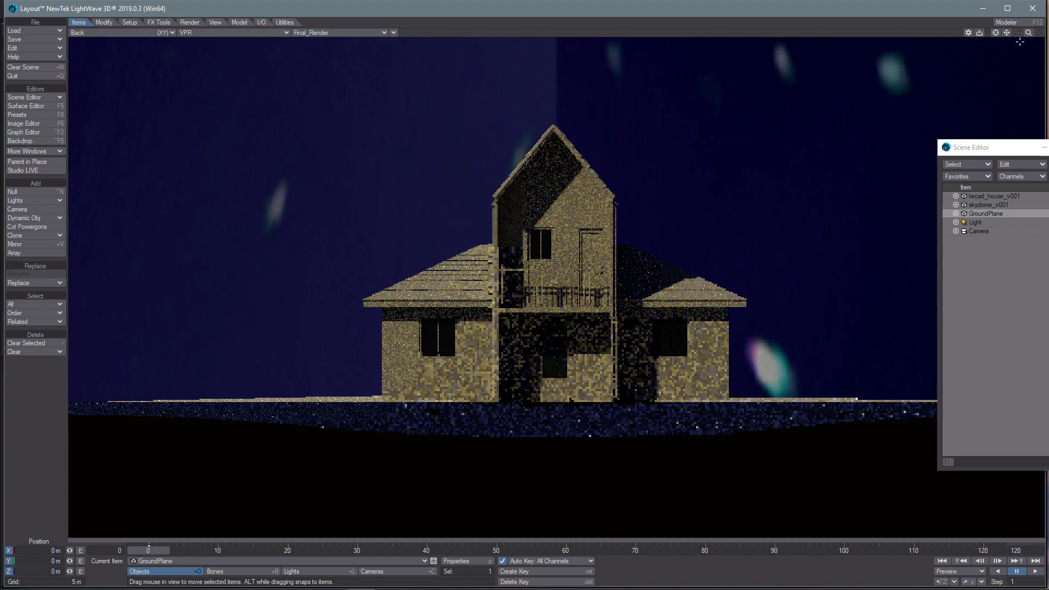
{"action": "left_click_drag", "start_coordinate": [1029, 32], "coordinate": [821, 36]}
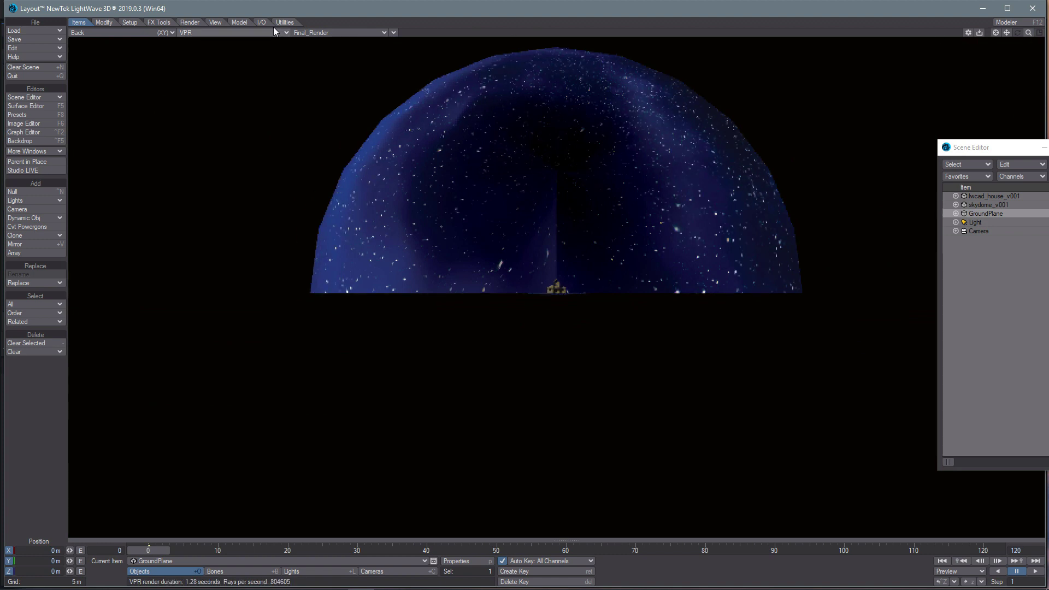
{"action": "left_click", "coordinate": [193, 32]}
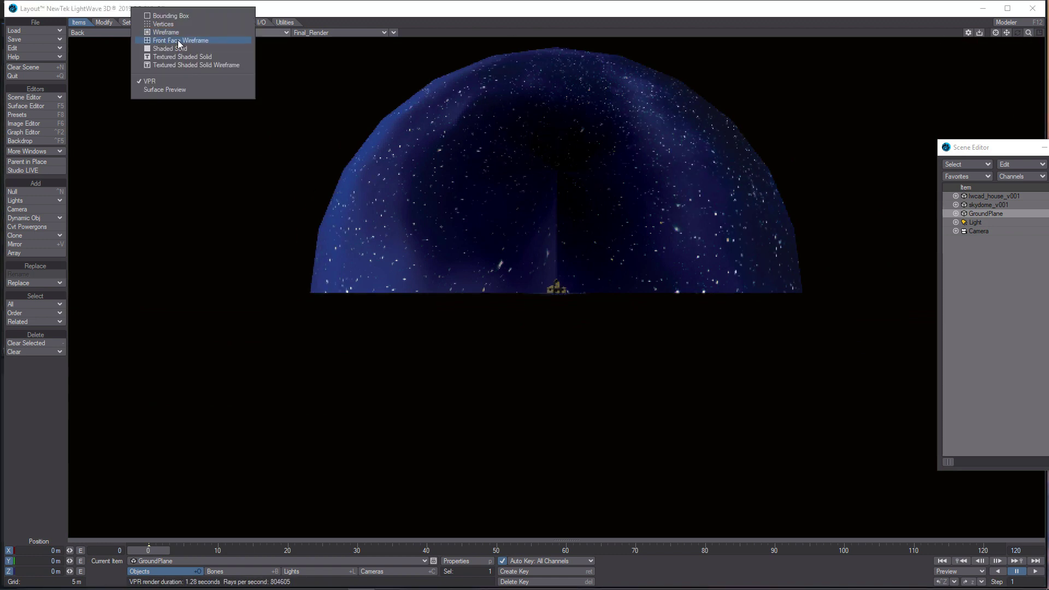
{"action": "left_click", "coordinate": [179, 42]}
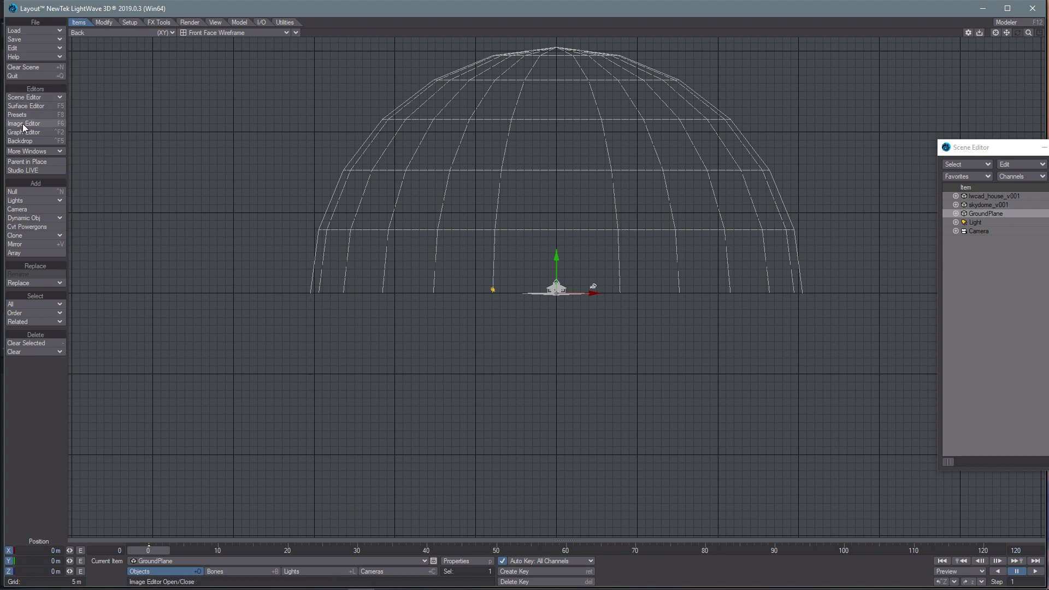
Add a null named Sun_trans and drag it left to X -152.68 m
{"action": "left_click", "coordinate": [18, 192]}
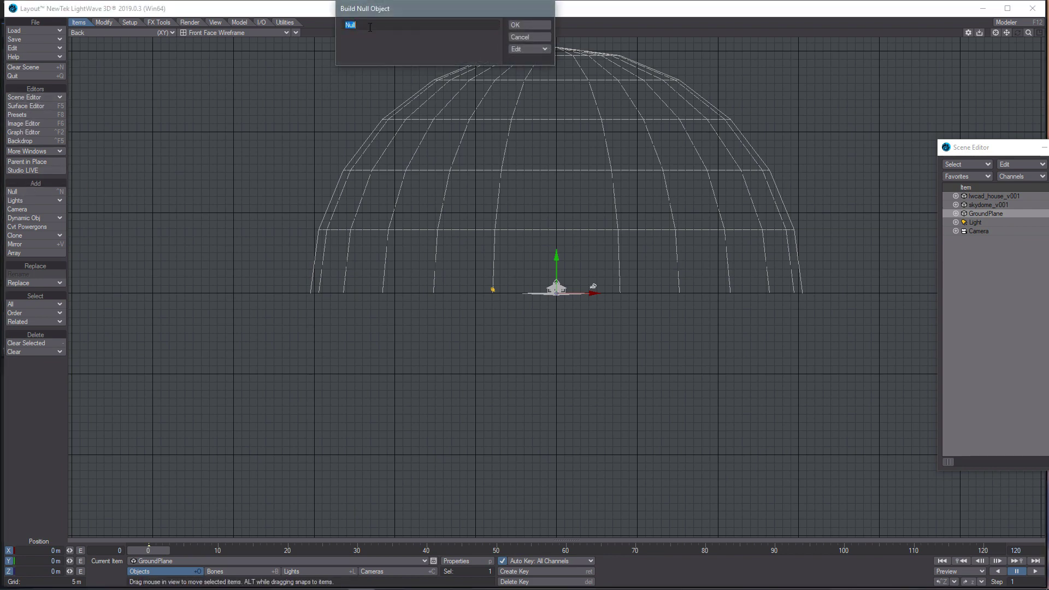
{"action": "type", "text": "Sun_trans"}
{"action": "left_click", "coordinate": [519, 26]}
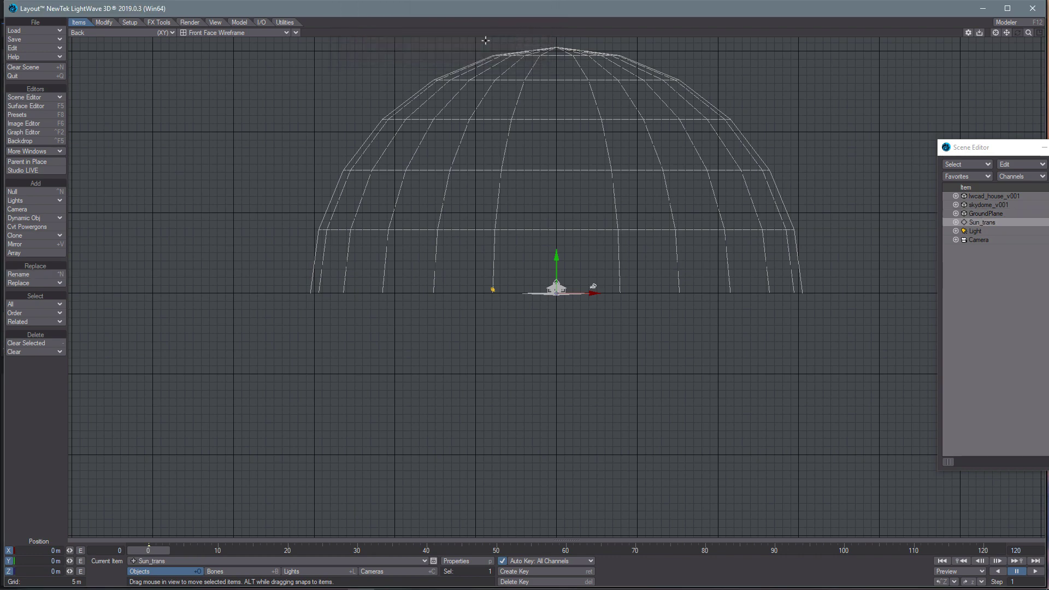
{"action": "left_click", "coordinate": [986, 223]}
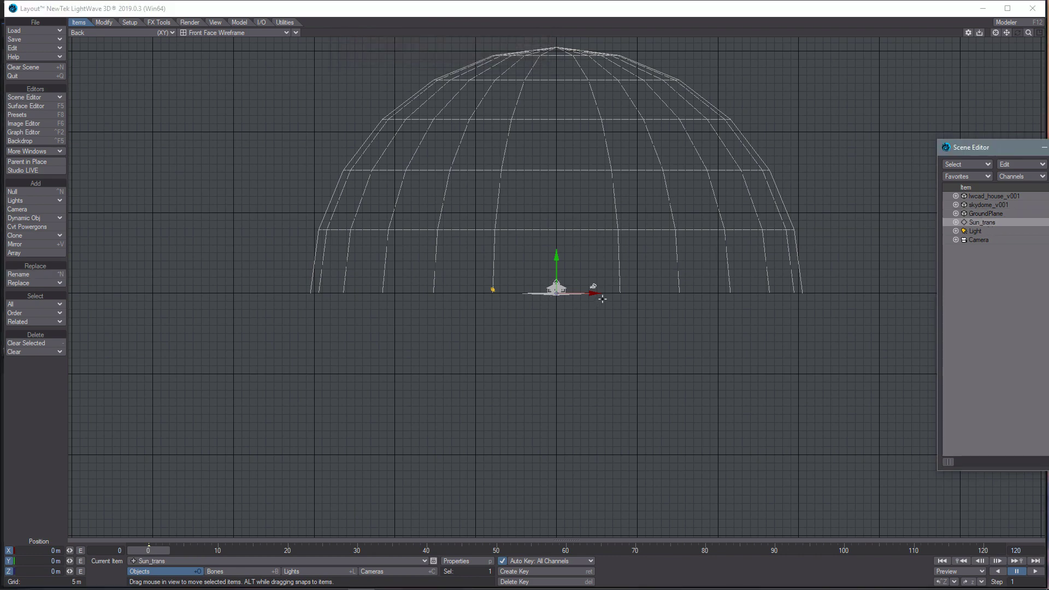
{"action": "left_click_drag", "start_coordinate": [594, 293], "coordinate": [347, 294]}
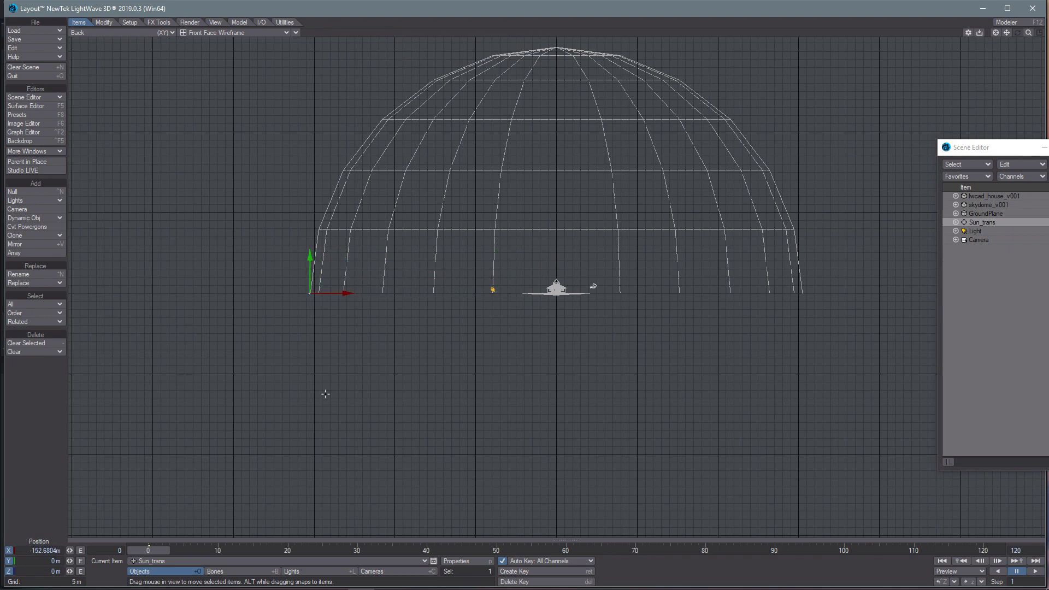
{"action": "left_click", "coordinate": [209, 33]}
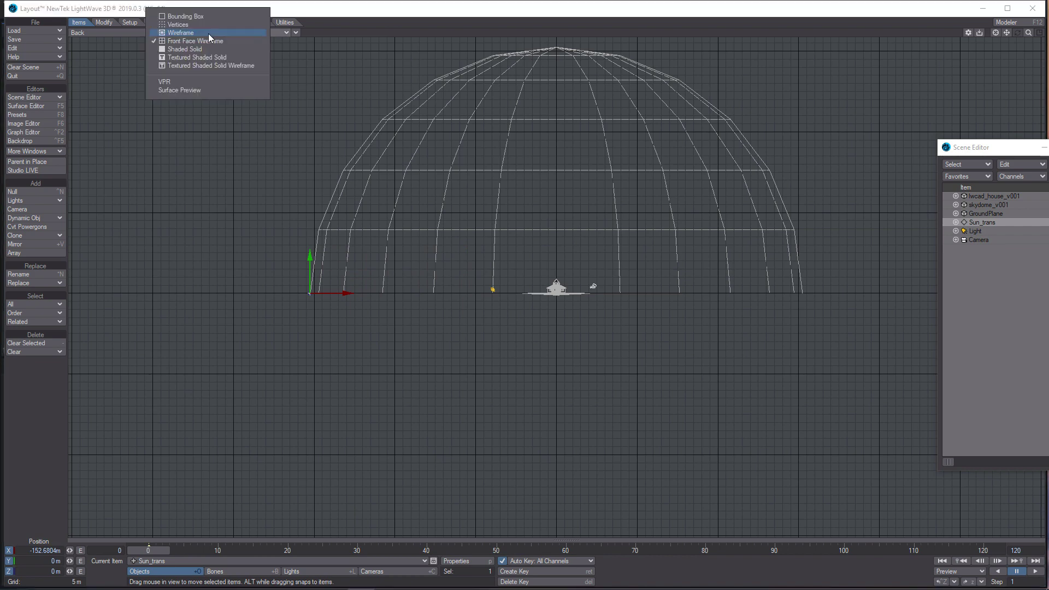
Return the viewport to VPR and open the Surface Editor, moved to the left side
{"action": "left_click", "coordinate": [179, 82]}
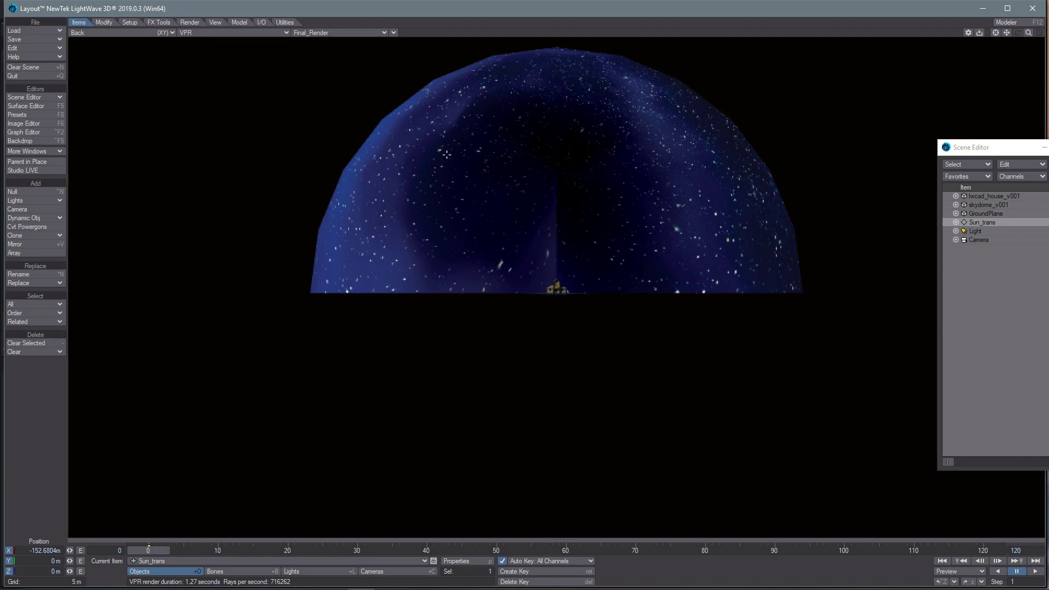
{"action": "key", "text": "F5"}
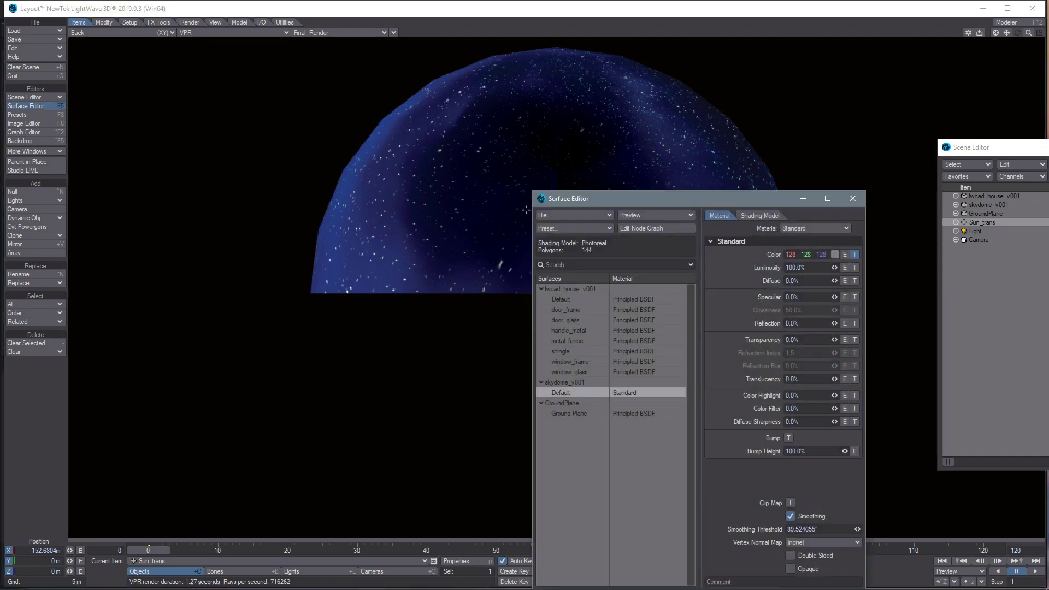
{"action": "left_click_drag", "start_coordinate": [591, 205], "coordinate": [26, 128]}
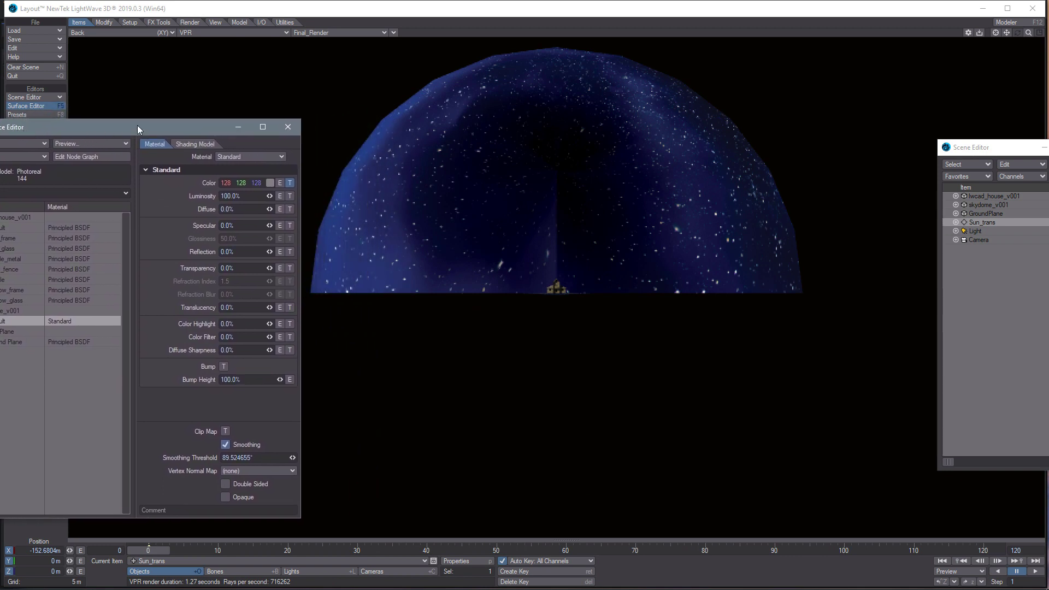
{"action": "left_click_drag", "start_coordinate": [136, 126], "coordinate": [81, 115]}
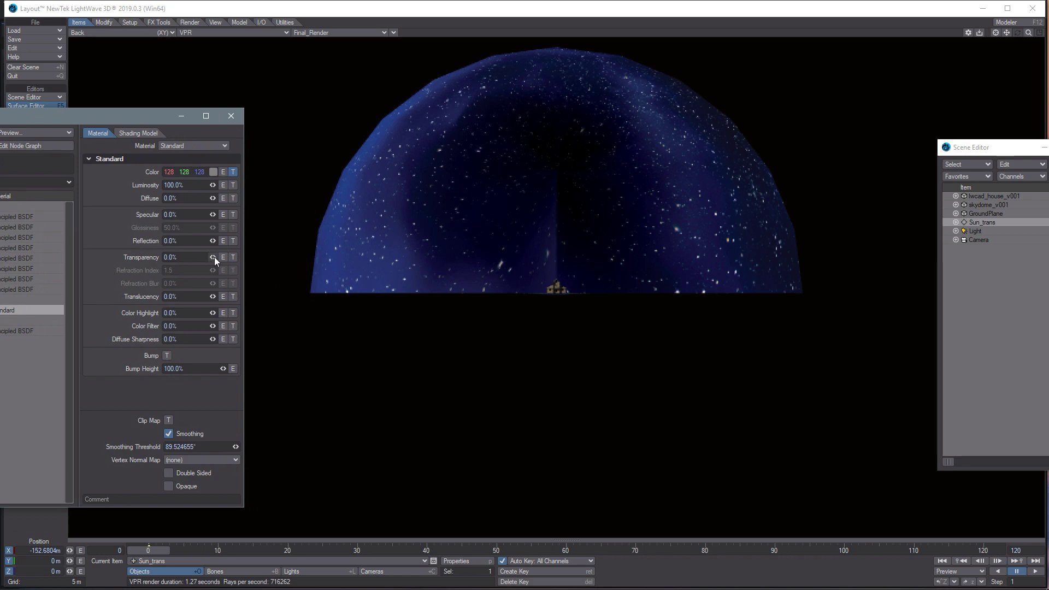
Make the dome transparency a Gradient layer using Distance to Object from Sun_trans, ending at 500 m
{"action": "left_click", "coordinate": [233, 257]}
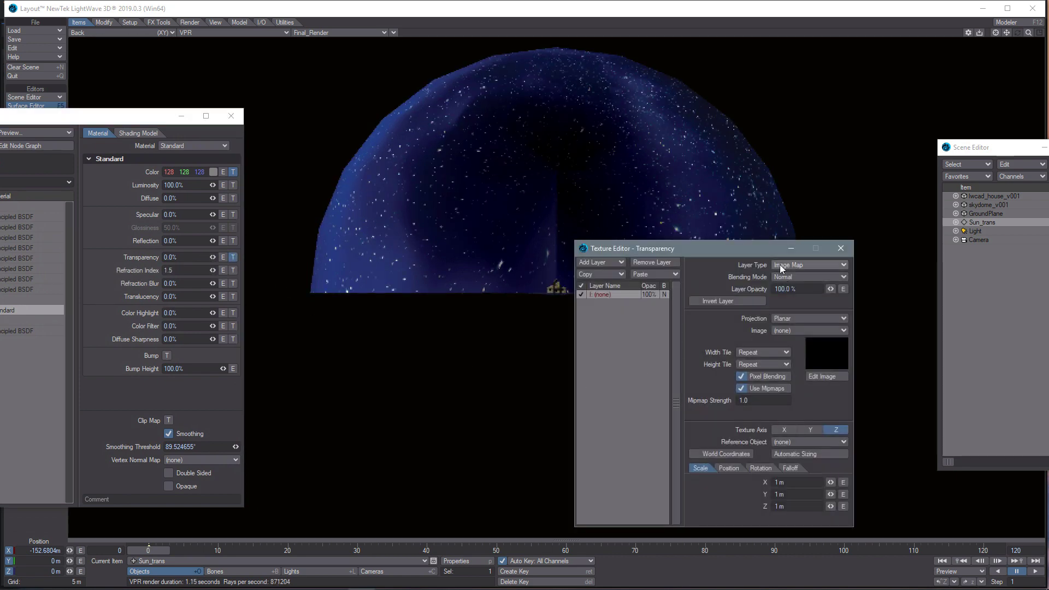
{"action": "left_click", "coordinate": [797, 265]}
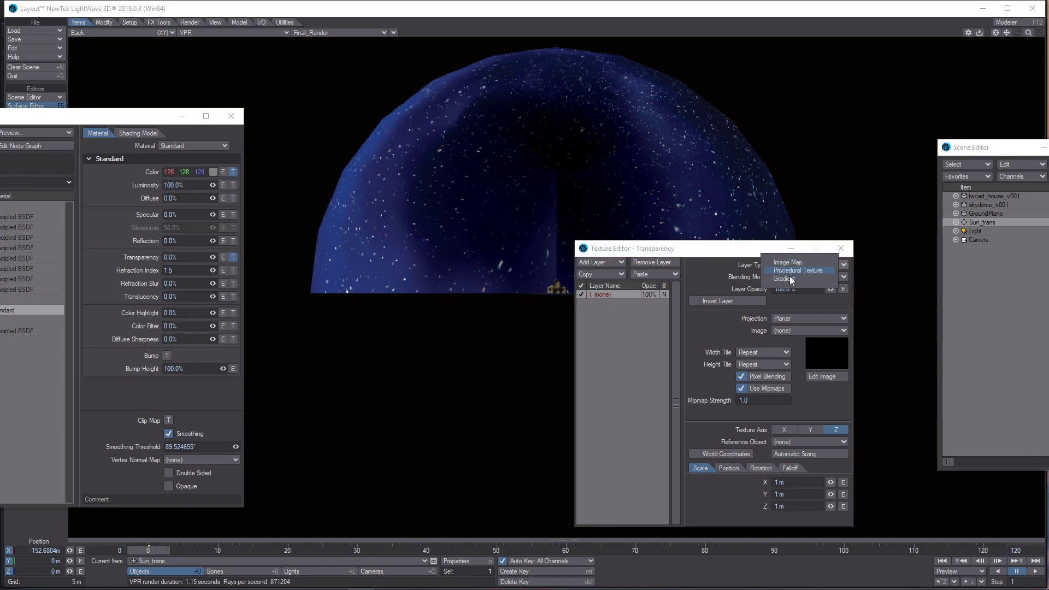
{"action": "left_click", "coordinate": [789, 280]}
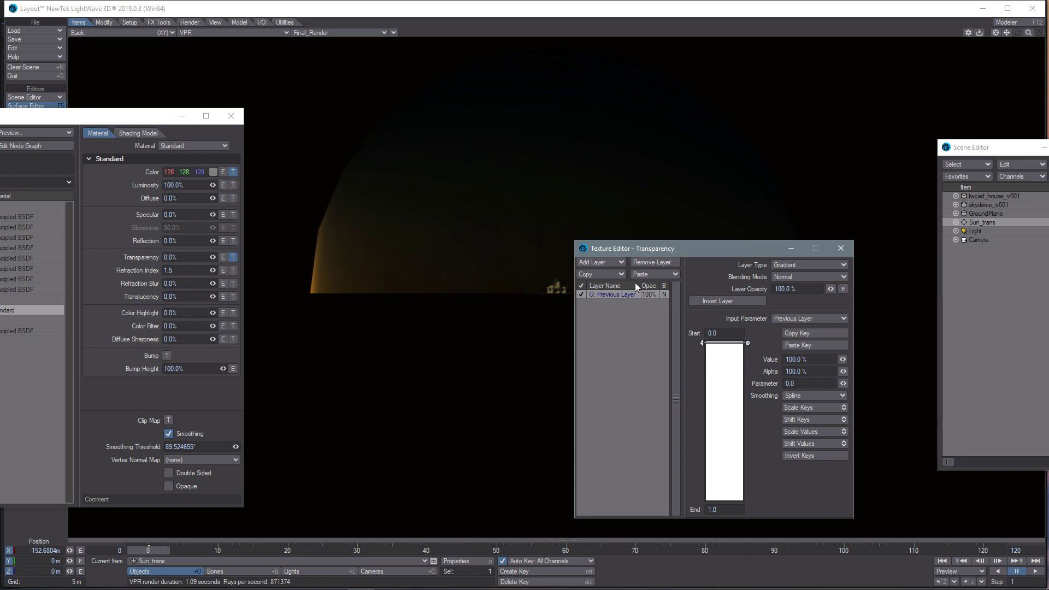
{"action": "left_click", "coordinate": [807, 318]}
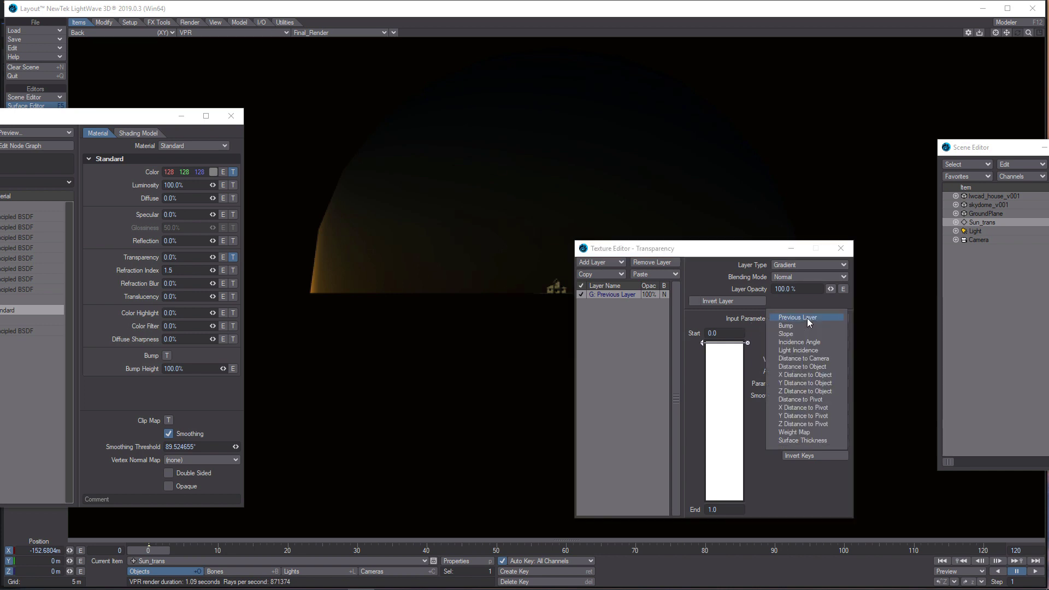
{"action": "left_click", "coordinate": [799, 366]}
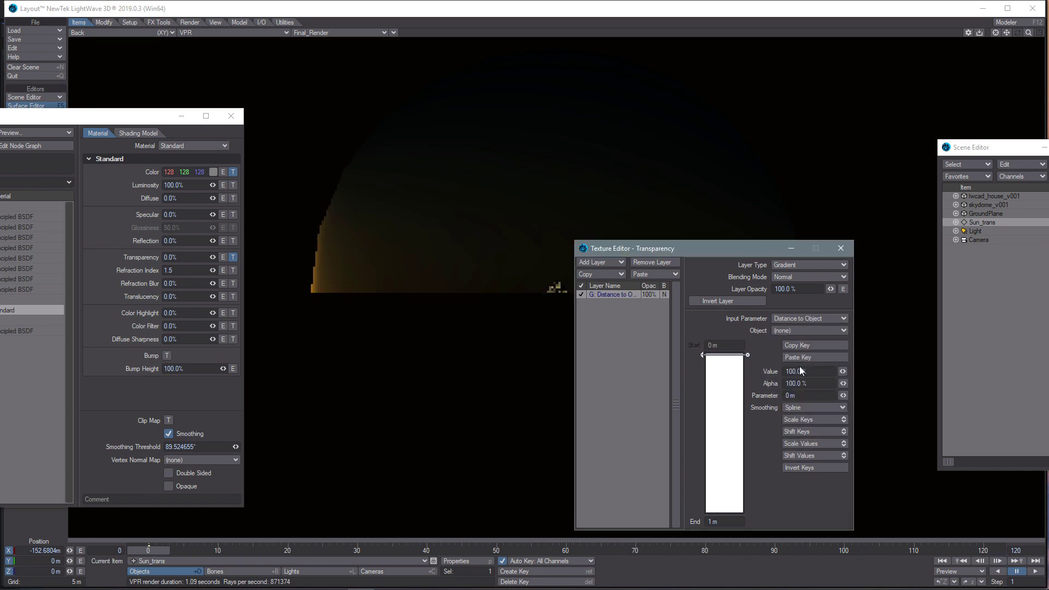
{"action": "left_click", "coordinate": [798, 331]}
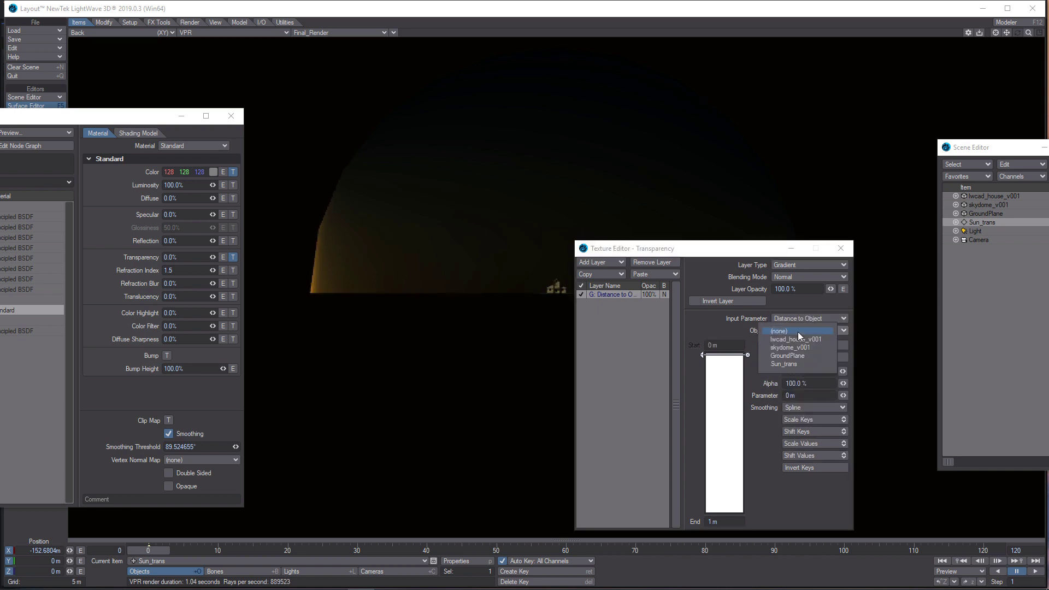
{"action": "left_click", "coordinate": [791, 364]}
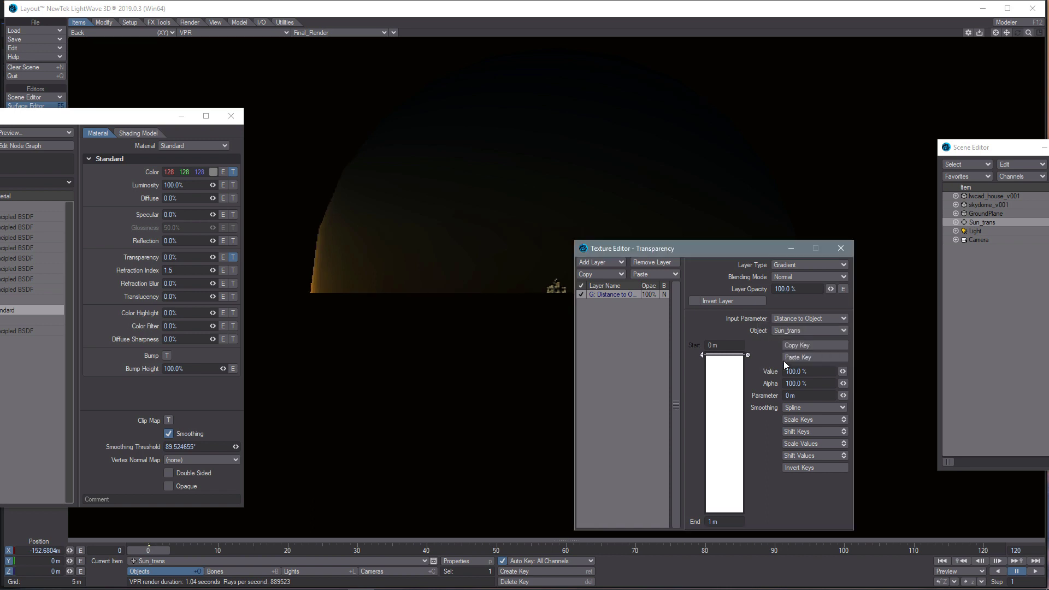
{"action": "left_click_drag", "start_coordinate": [706, 254], "coordinate": [760, 201]}
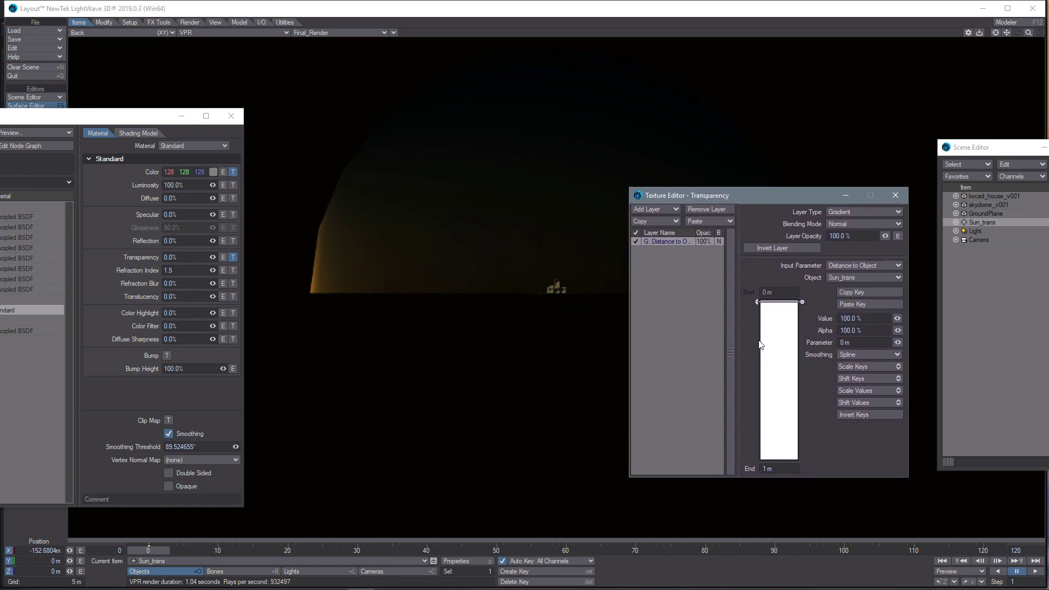
{"action": "left_click", "coordinate": [784, 468]}
{"action": "type", "text": "500"}
Add a bottom gradient key at 0% and raise the keys so the fade ends by 380.7 m
{"action": "mouse_move", "coordinate": [768, 446]}
{"action": "left_mouse_down"}
{"action": "mouse_move", "coordinate": [766, 455]}
{"action": "mouse_move", "coordinate": [769, 435]}
{"action": "left_mouse_up"}
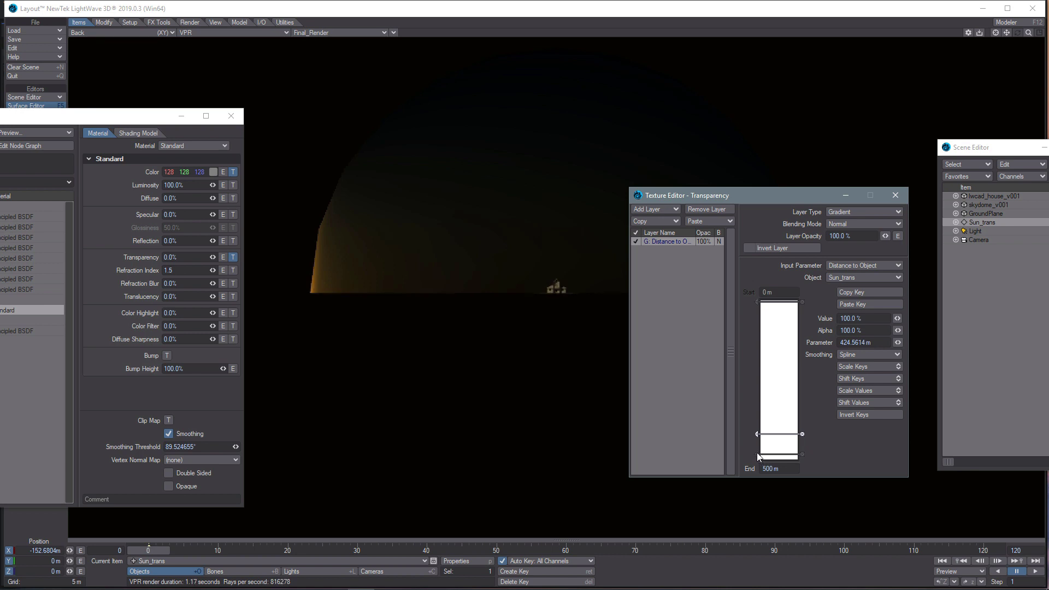
{"action": "left_click", "coordinate": [756, 454]}
{"action": "double_click", "coordinate": [869, 320]}
{"action": "type", "text": "0"}
{"action": "key", "text": "Return"}
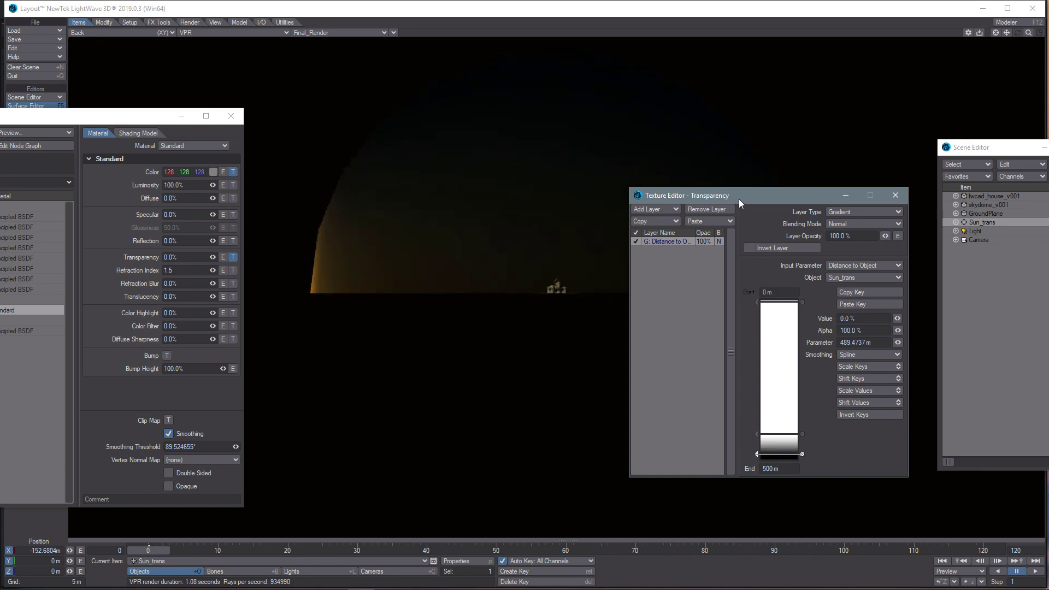
{"action": "left_click_drag", "start_coordinate": [742, 198], "coordinate": [840, 233]}
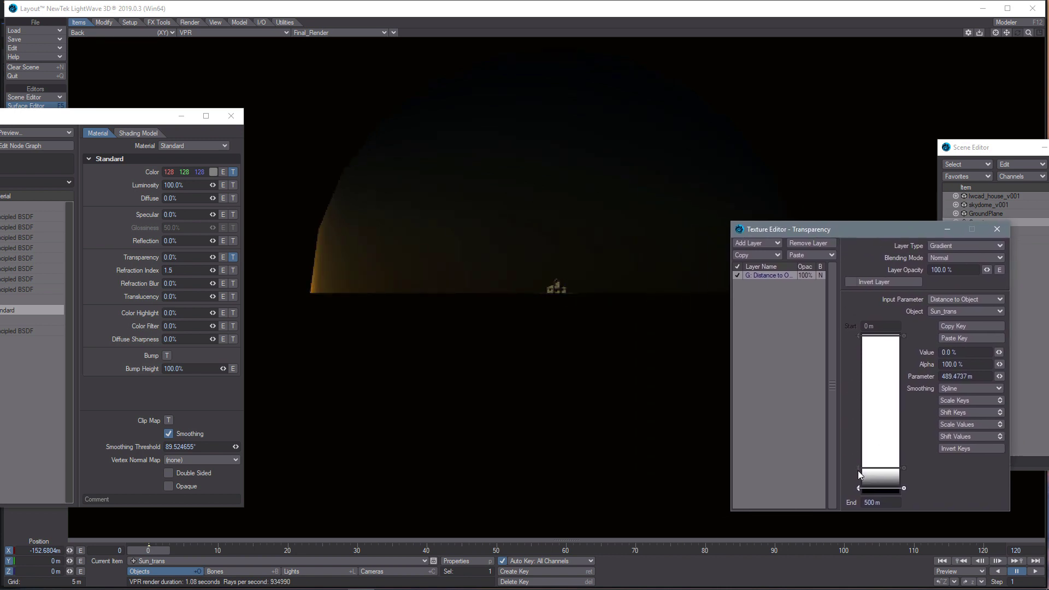
{"action": "left_click_drag", "start_coordinate": [860, 474], "coordinate": [858, 413]}
{"action": "left_click_drag", "start_coordinate": [858, 489], "coordinate": [858, 359]}
{"action": "mouse_move", "coordinate": [859, 437]}
{"action": "left_mouse_down"}
{"action": "mouse_move", "coordinate": [857, 372]}
{"action": "mouse_move", "coordinate": [857, 455]}
{"action": "left_mouse_up"}
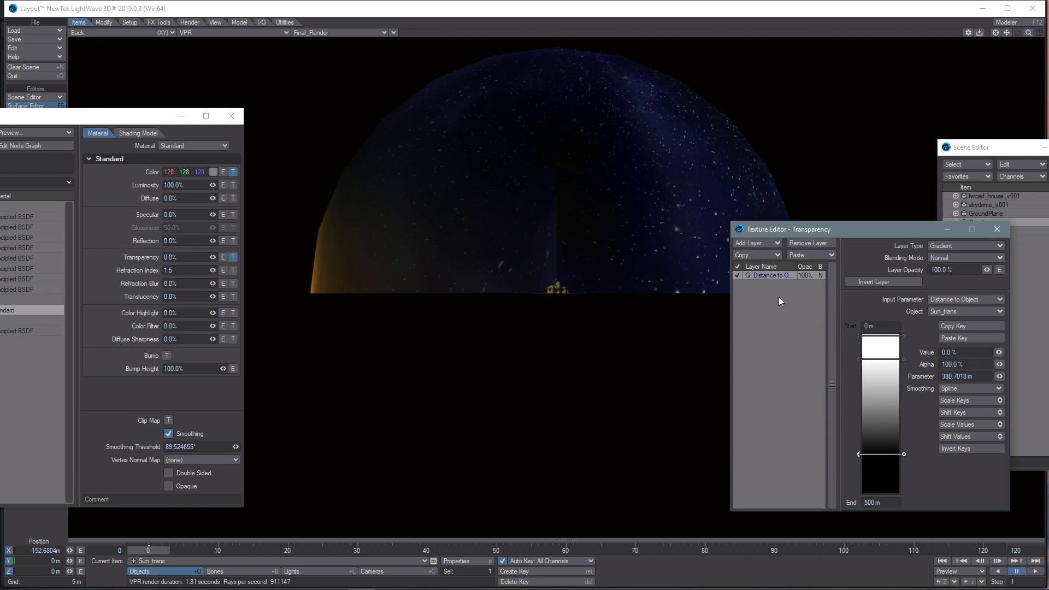
Return to the Perspective view and zoom in toward the house and sunset
{"action": "left_click", "coordinate": [108, 33]}
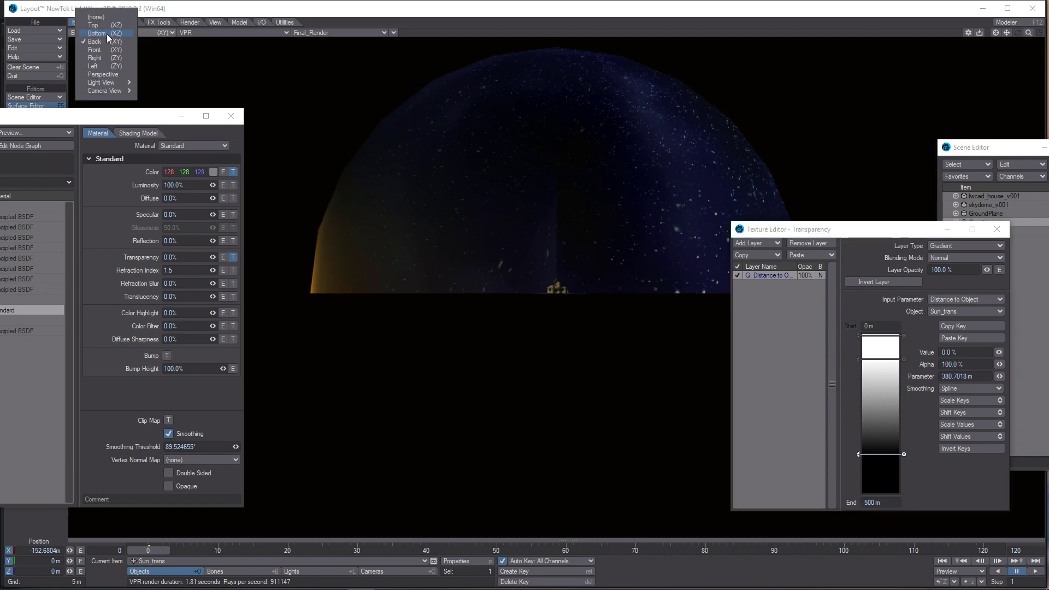
{"action": "left_click", "coordinate": [108, 76]}
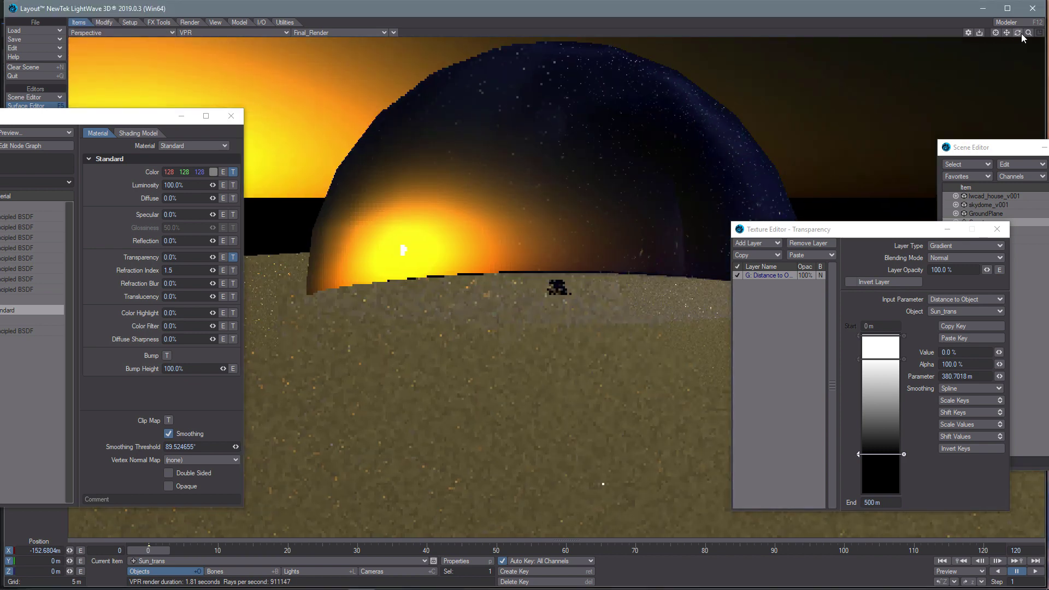
{"action": "left_click_drag", "start_coordinate": [1024, 35], "coordinate": [1046, 34]}
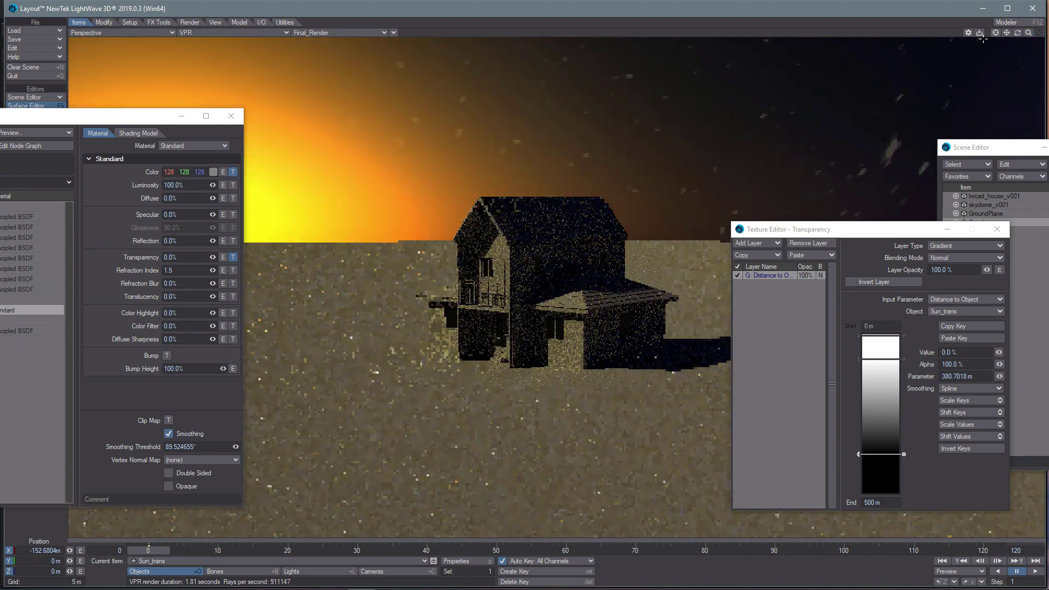
{"action": "left_click_drag", "start_coordinate": [112, 116], "coordinate": [162, 439]}
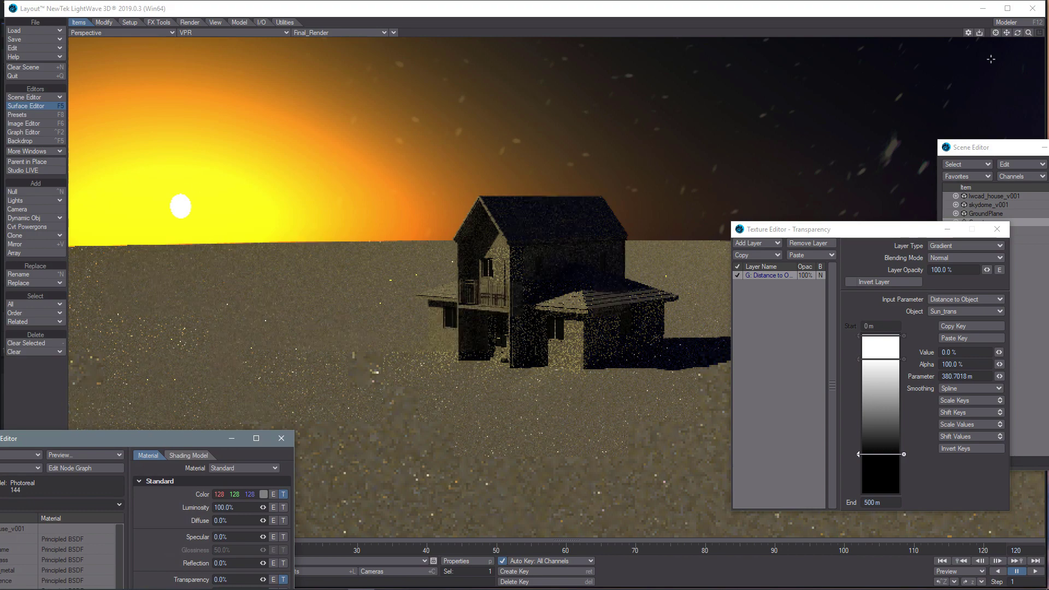
Refresh the VPR preview, pan the house lower and orbit the view up toward the stars
{"action": "left_click", "coordinate": [1018, 33]}
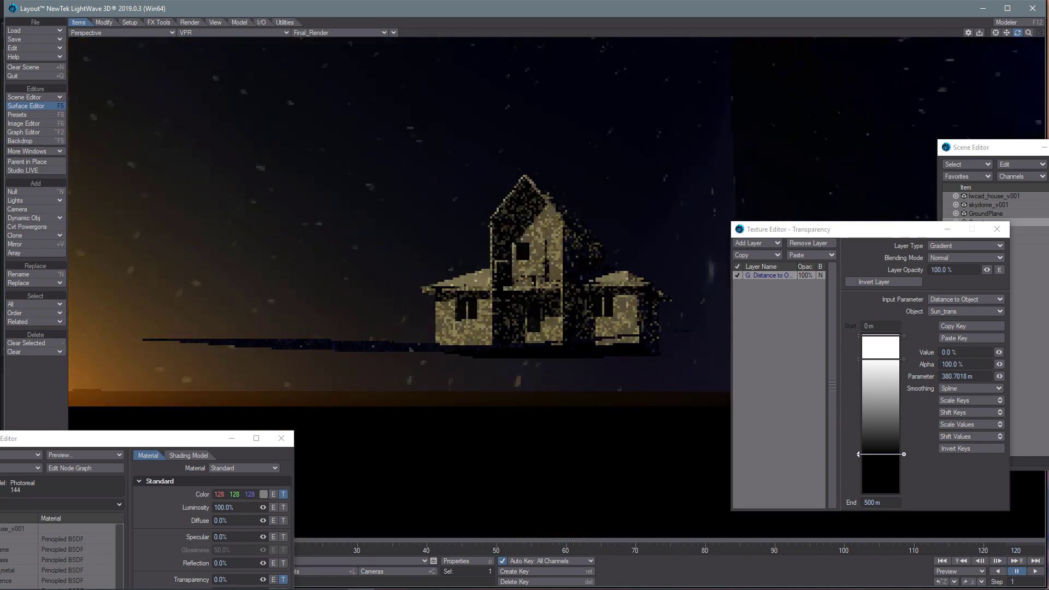
{"action": "left_click", "coordinate": [1016, 32]}
{"action": "left_click_drag", "start_coordinate": [1007, 33], "coordinate": [1007, 60]}
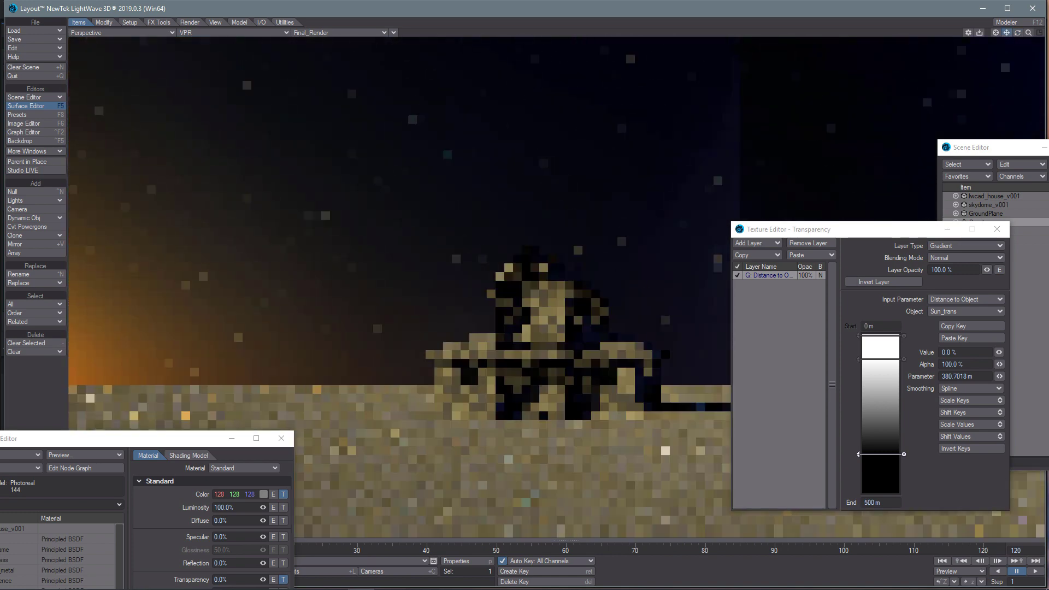
{"action": "left_click", "coordinate": [1017, 33]}
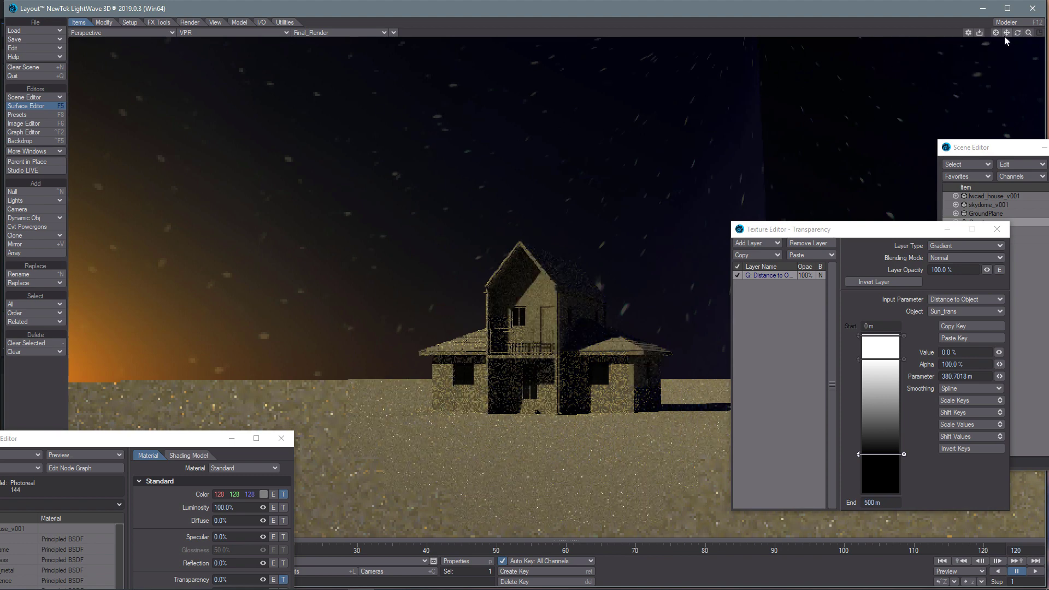
{"action": "left_click_drag", "start_coordinate": [1017, 33], "coordinate": [1006, 33]}
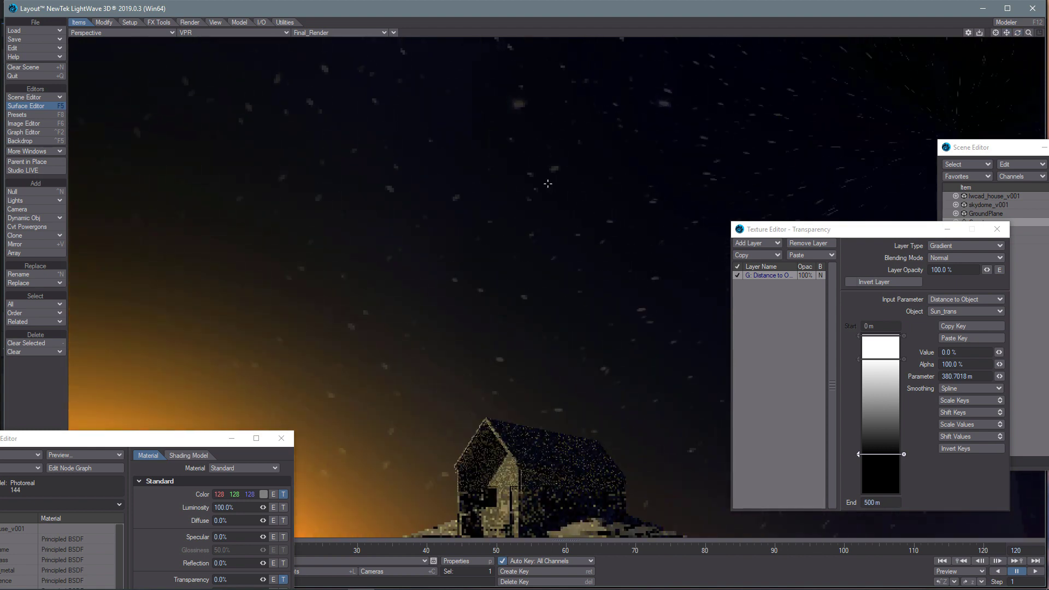
Set the skydome Color texture's star image Width and Height Wrap Amount to 2.0
{"action": "left_click", "coordinate": [997, 229]}
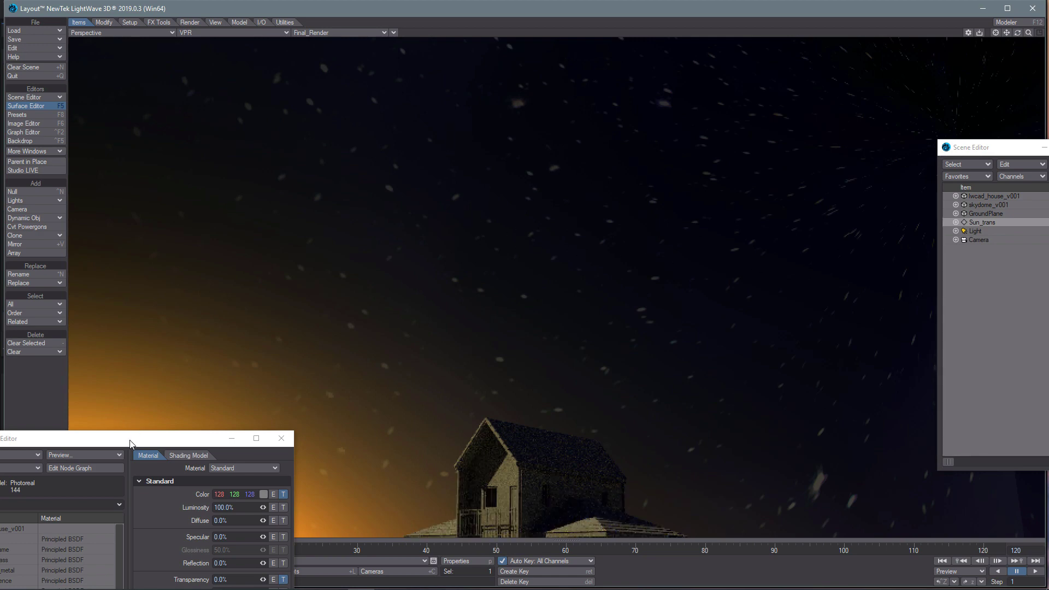
{"action": "left_click_drag", "start_coordinate": [128, 446], "coordinate": [191, 302]}
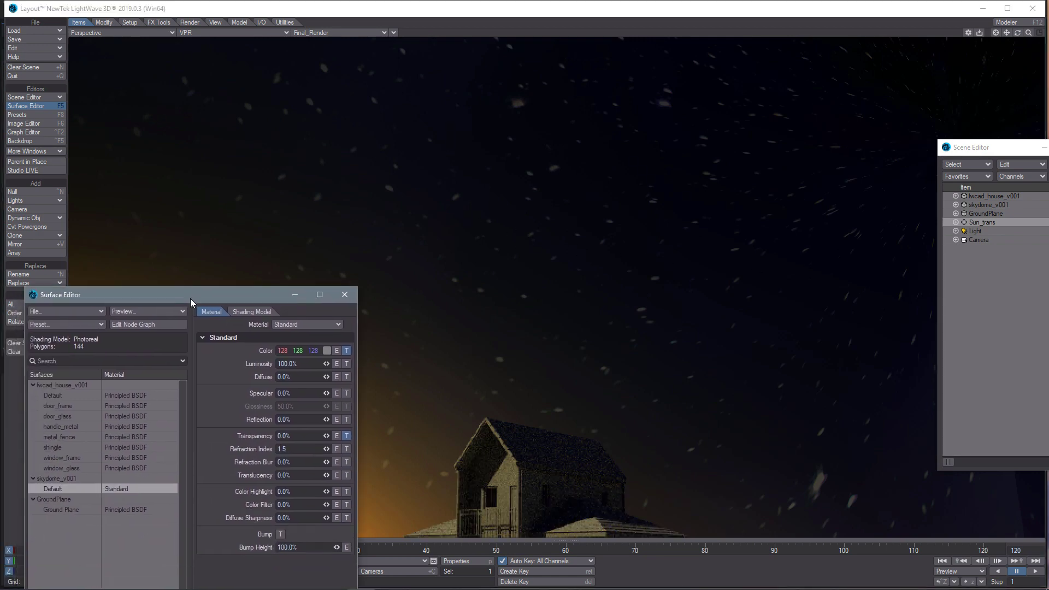
{"action": "left_click", "coordinate": [346, 351]}
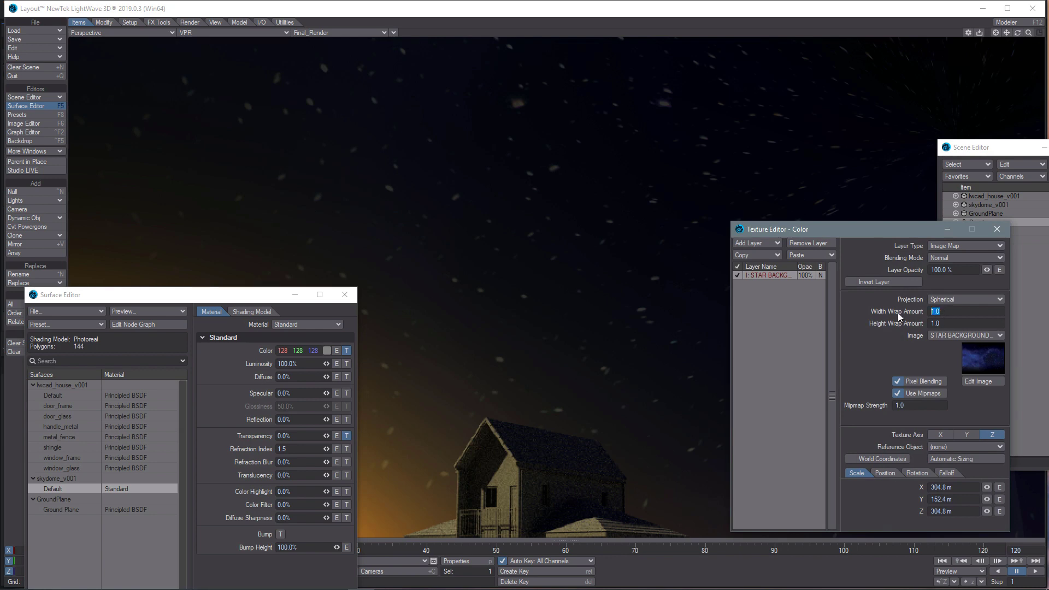
{"action": "type", "text": "2"}
{"action": "key", "text": "Tab"}
{"action": "type", "text": "2"}
{"action": "key", "text": "Tab"}
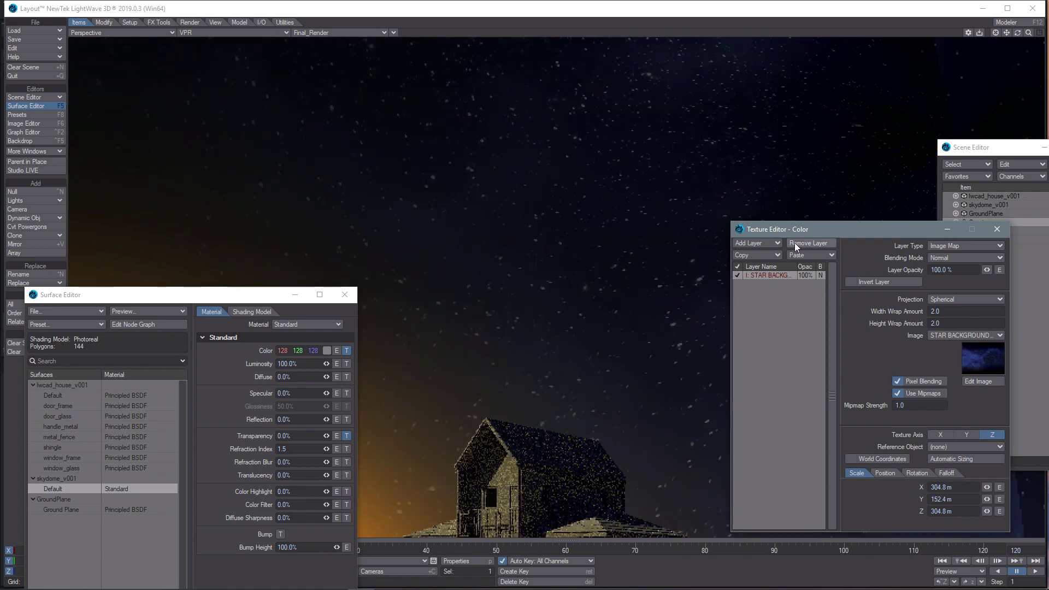
{"action": "left_click_drag", "start_coordinate": [799, 229], "coordinate": [869, 257]}
{"action": "left_click", "coordinate": [927, 254]}
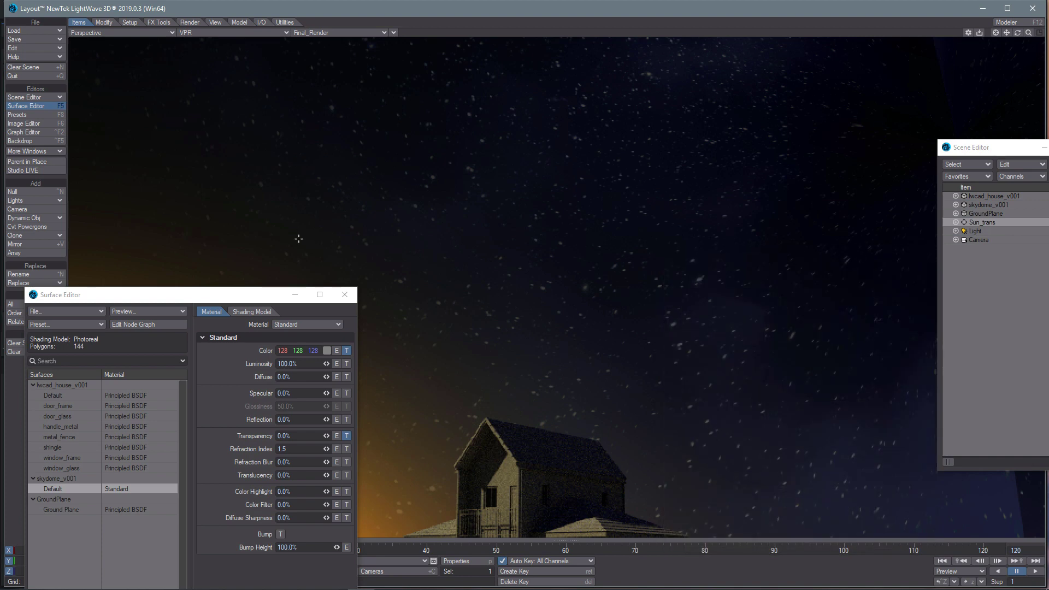
Adjust the STAR BACKGROUND image to Contrast 0.12, Gamma 1.23 and Brightness -0.27
{"action": "left_click_drag", "start_coordinate": [235, 296], "coordinate": [159, 374]}
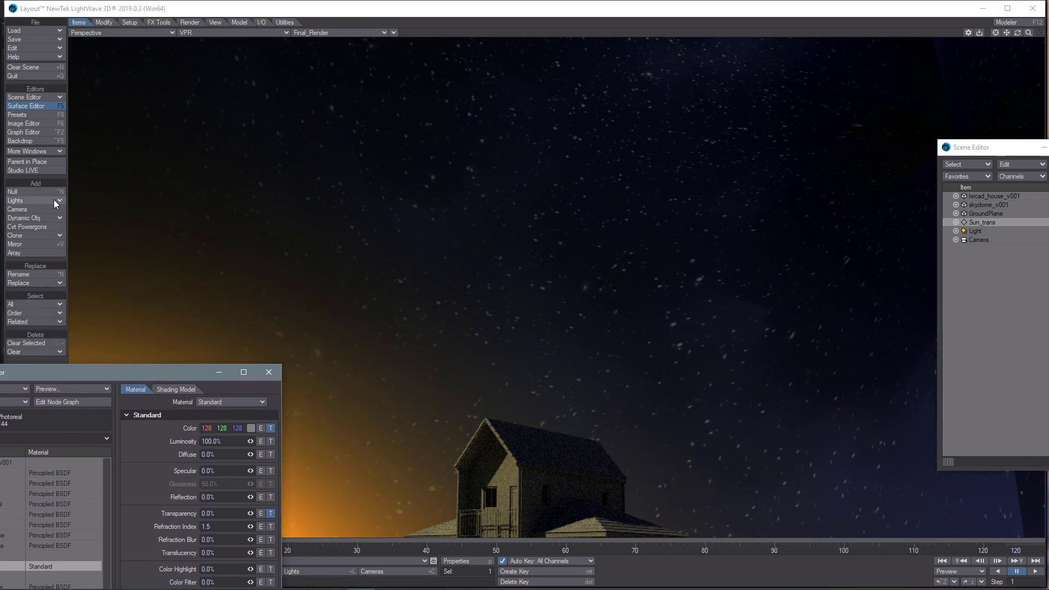
{"action": "left_click", "coordinate": [32, 123]}
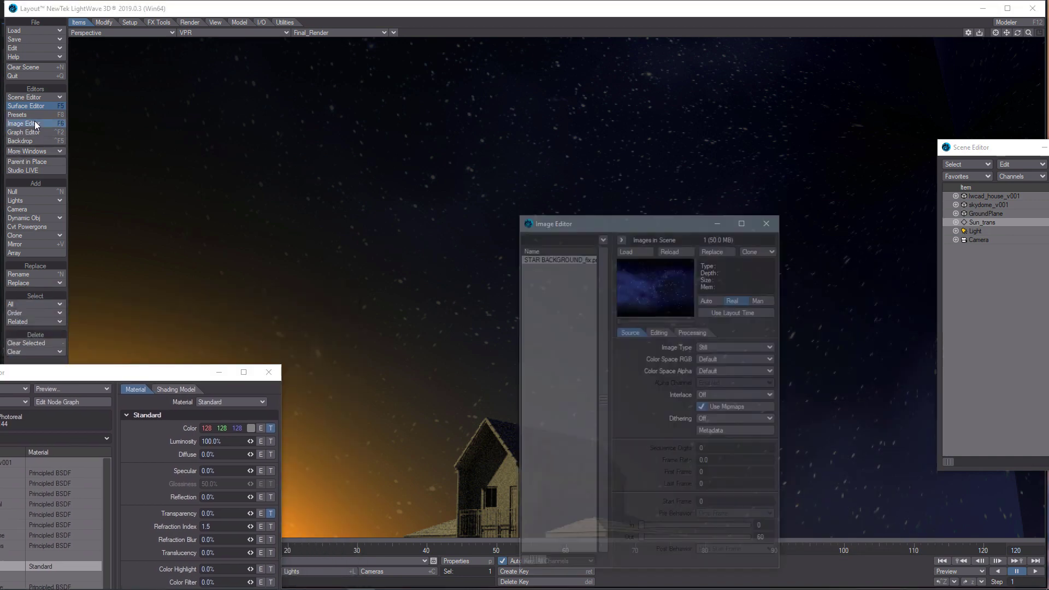
{"action": "left_click_drag", "start_coordinate": [625, 222], "coordinate": [264, 168]}
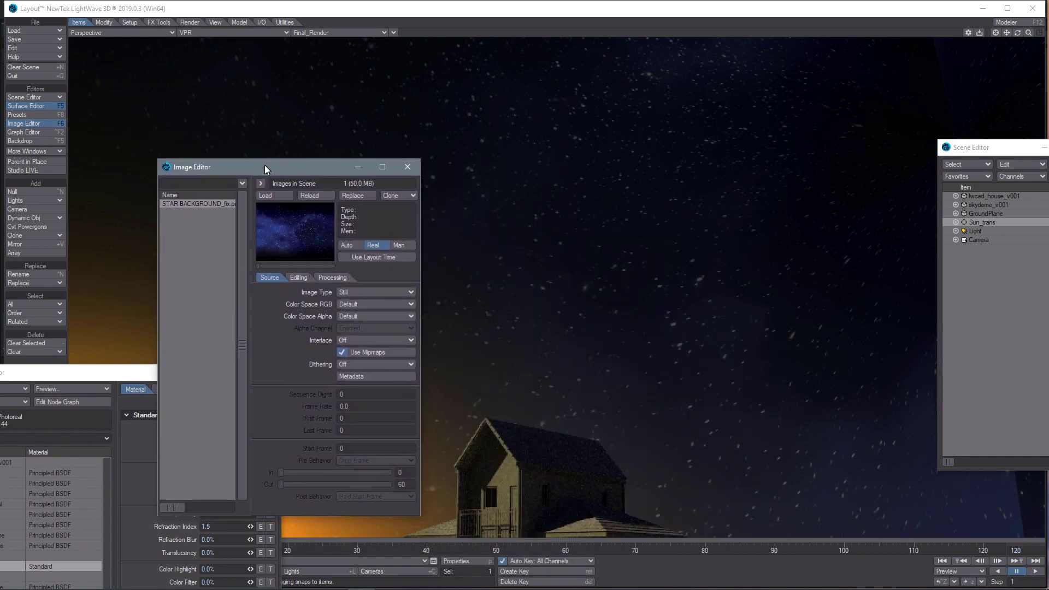
{"action": "left_click", "coordinate": [299, 278]}
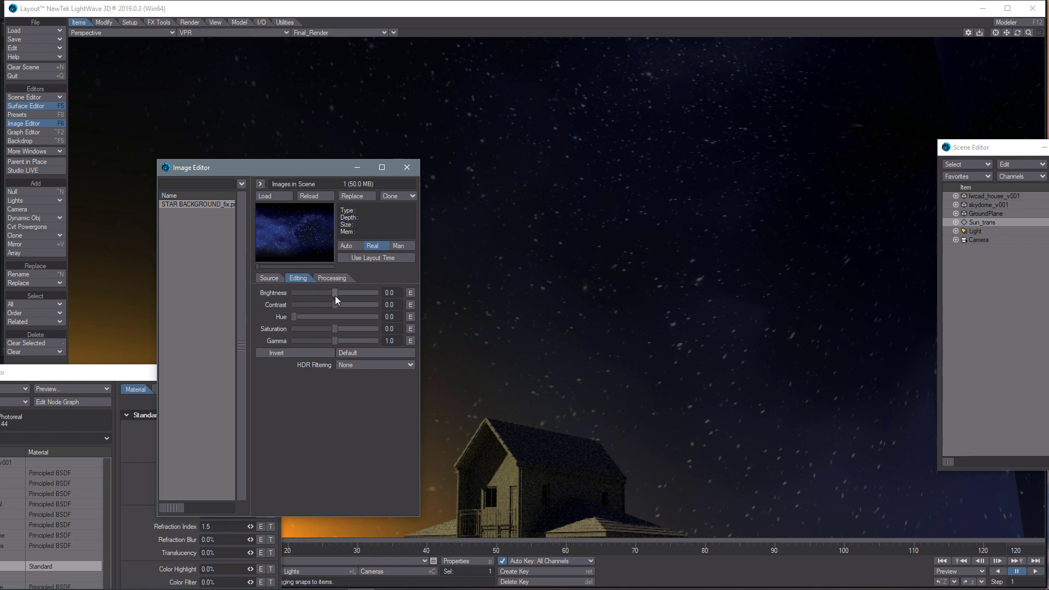
{"action": "left_click_drag", "start_coordinate": [334, 305], "coordinate": [339, 305]}
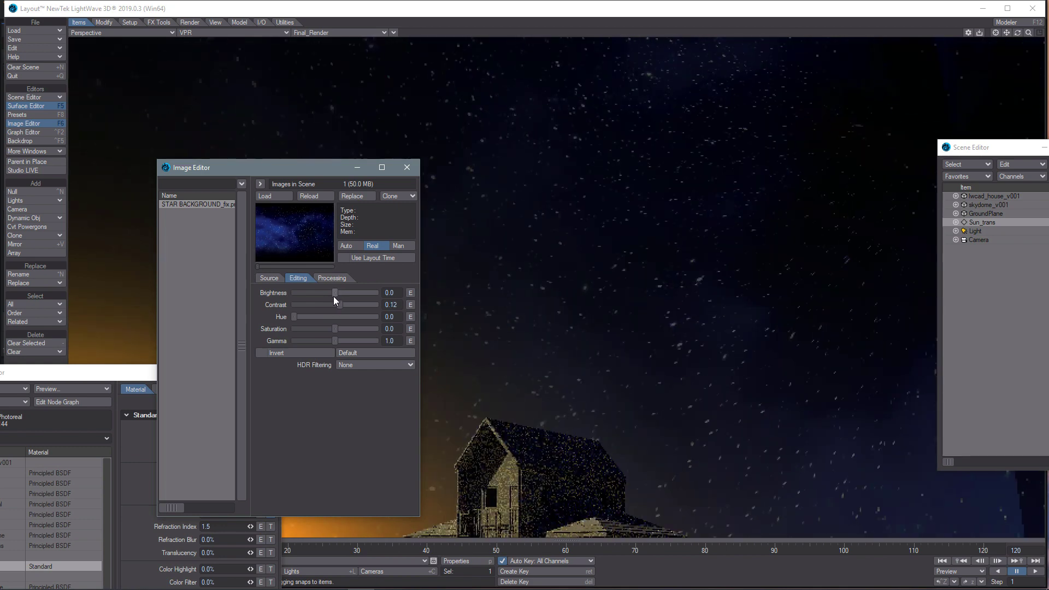
{"action": "left_click", "coordinate": [343, 340]}
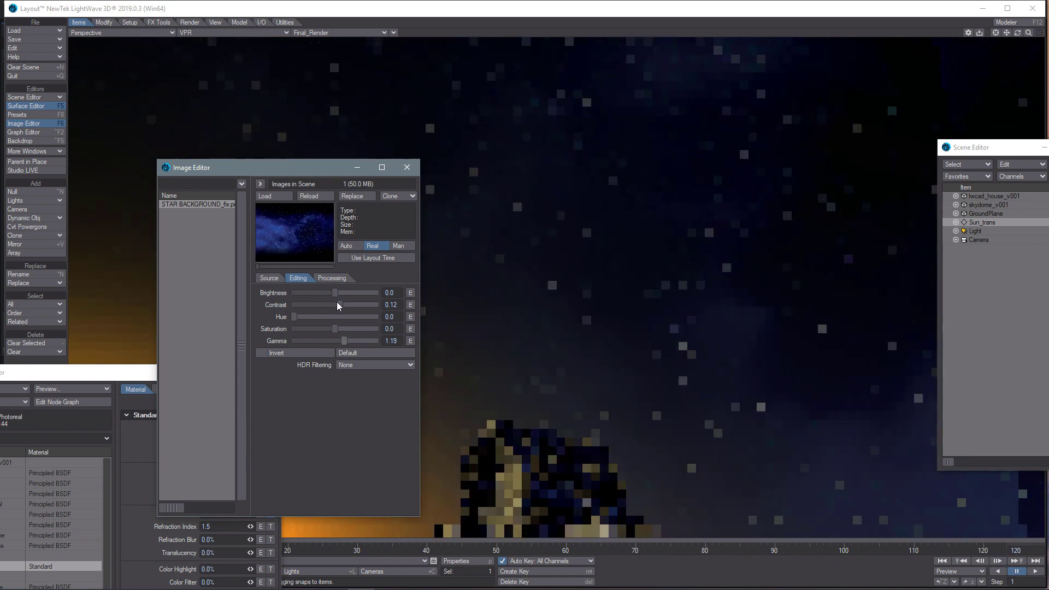
{"action": "left_click_drag", "start_coordinate": [333, 292], "coordinate": [324, 294]}
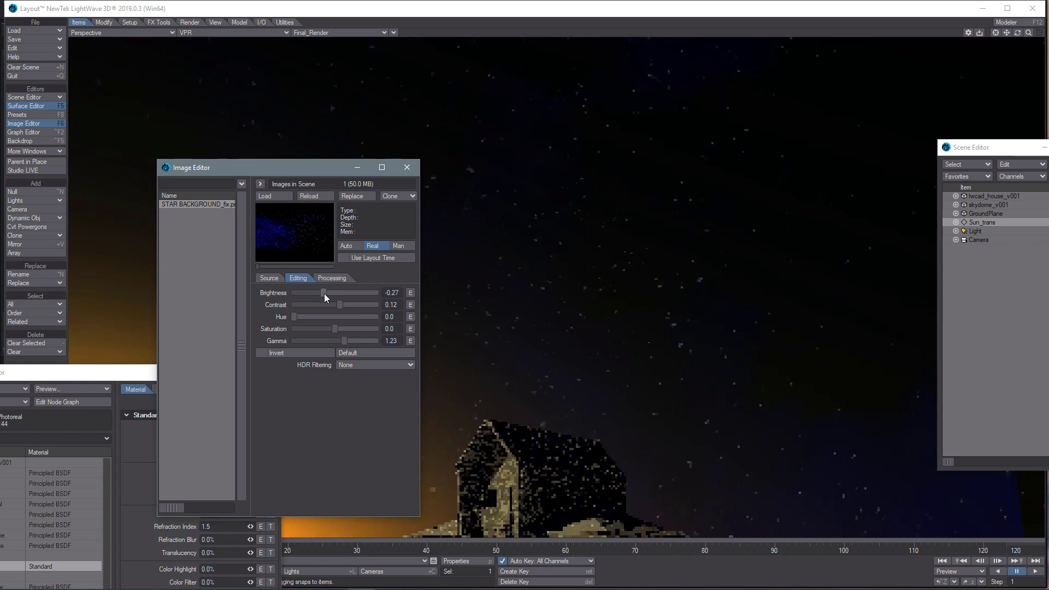
{"action": "left_click_drag", "start_coordinate": [308, 167], "coordinate": [253, 201]}
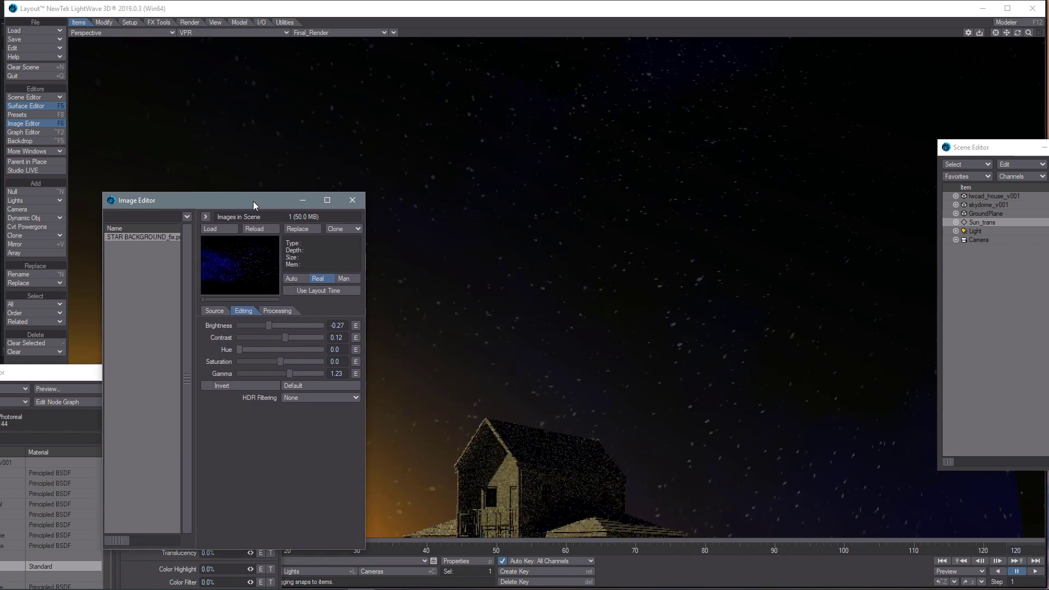
{"action": "left_click", "coordinate": [353, 201]}
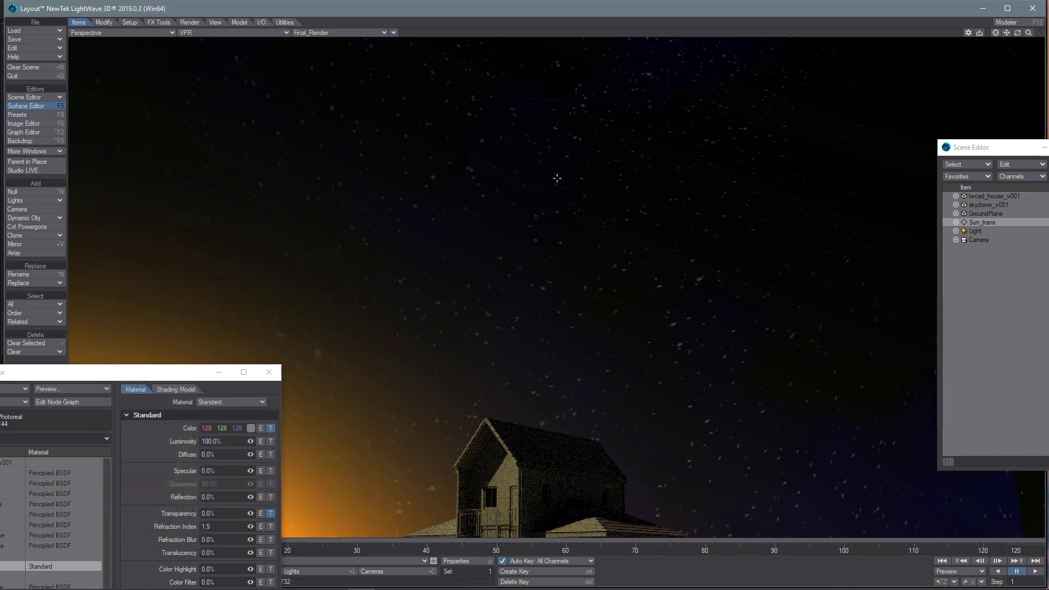
Switch the viewport to Current Camera view and close the Surface Editor
{"action": "left_click", "coordinate": [125, 31]}
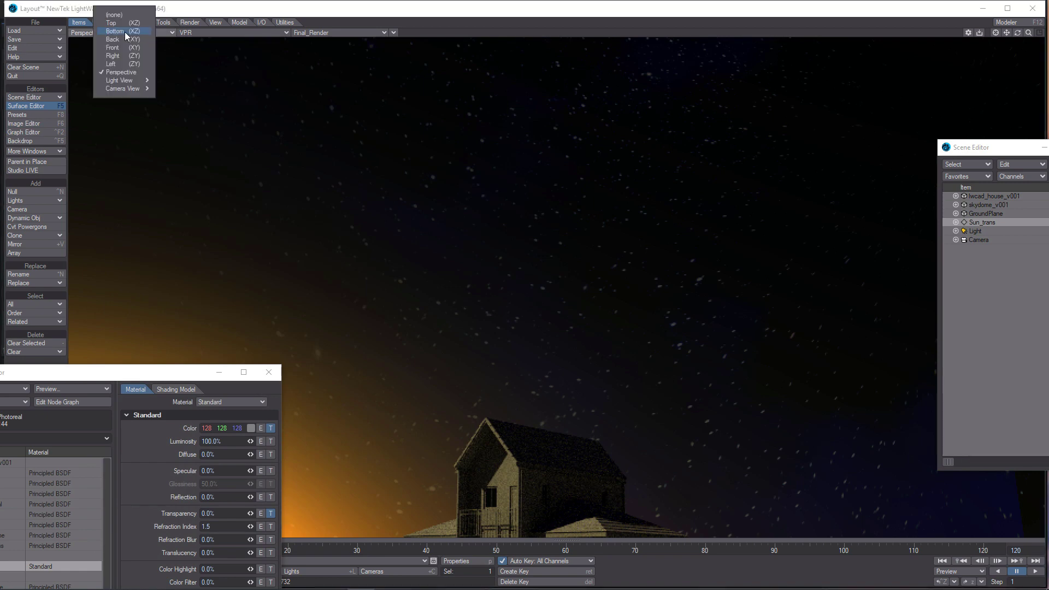
{"action": "left_click", "coordinate": [117, 89]}
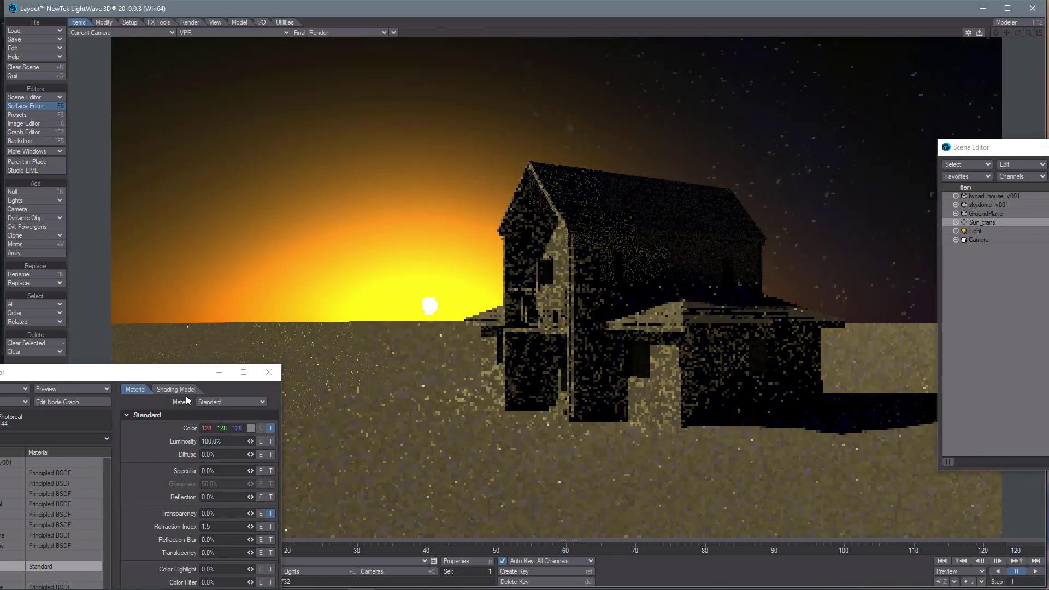
{"action": "left_click", "coordinate": [269, 372]}
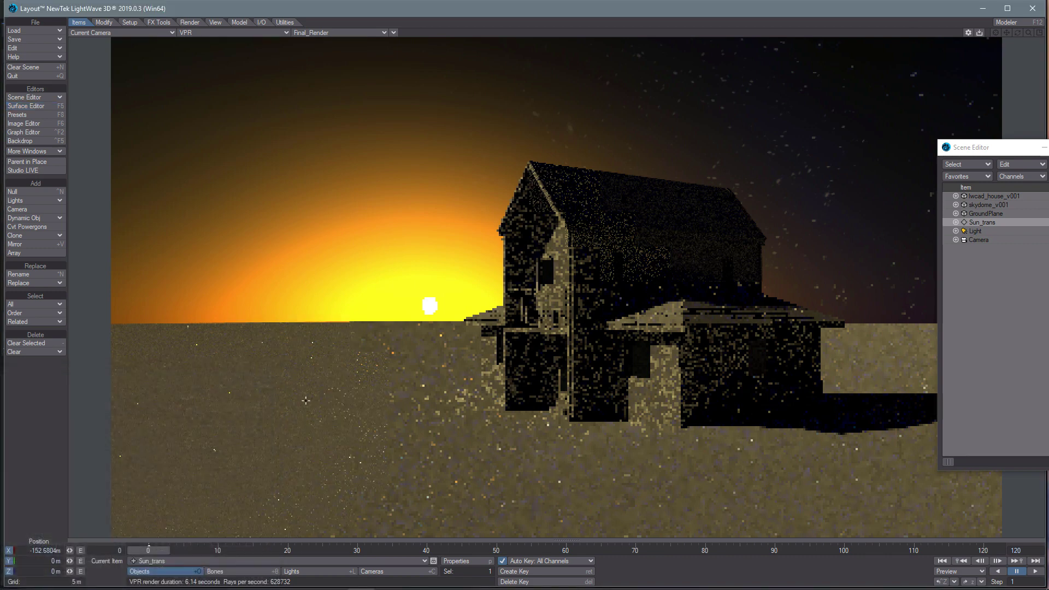
Rotate Sun_trans to H 19.40°, P -7.90° to reposition the sun glow
{"action": "key", "text": "shift+h"}
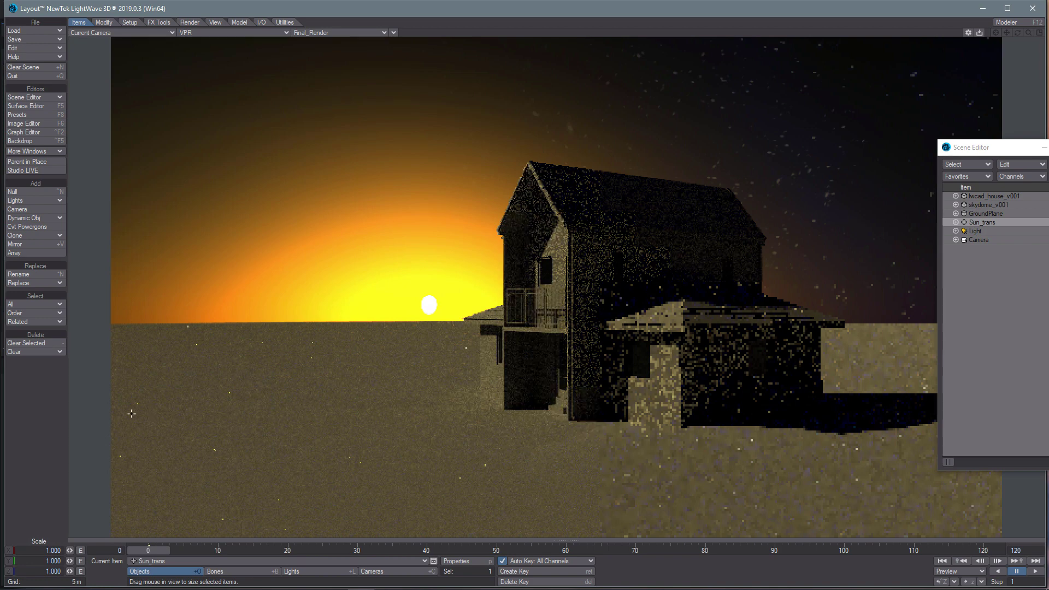
{"action": "key", "text": "y"}
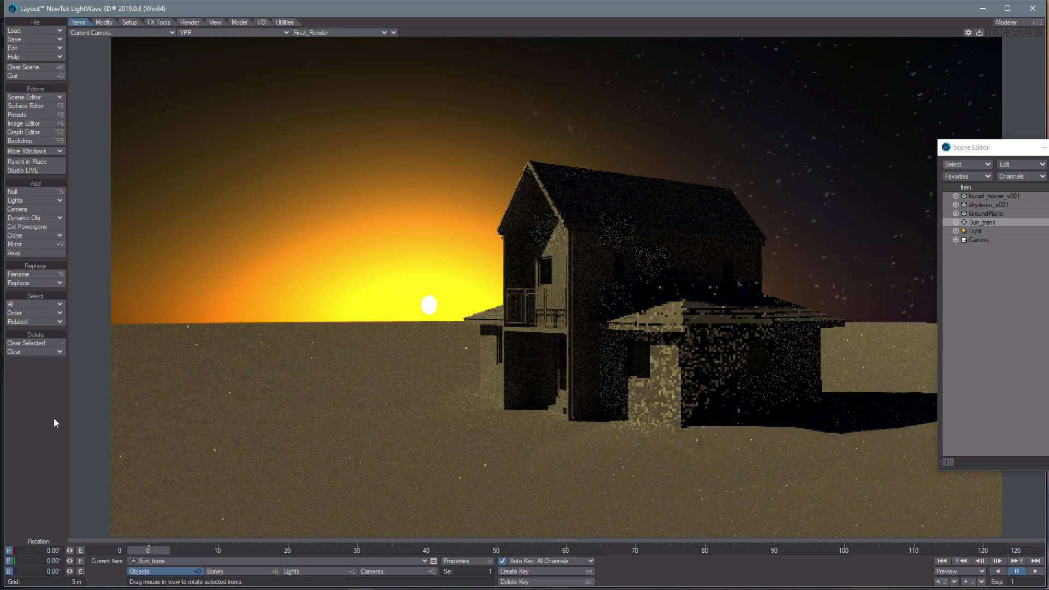
{"action": "left_click_drag", "start_coordinate": [326, 415], "coordinate": [328, 417]}
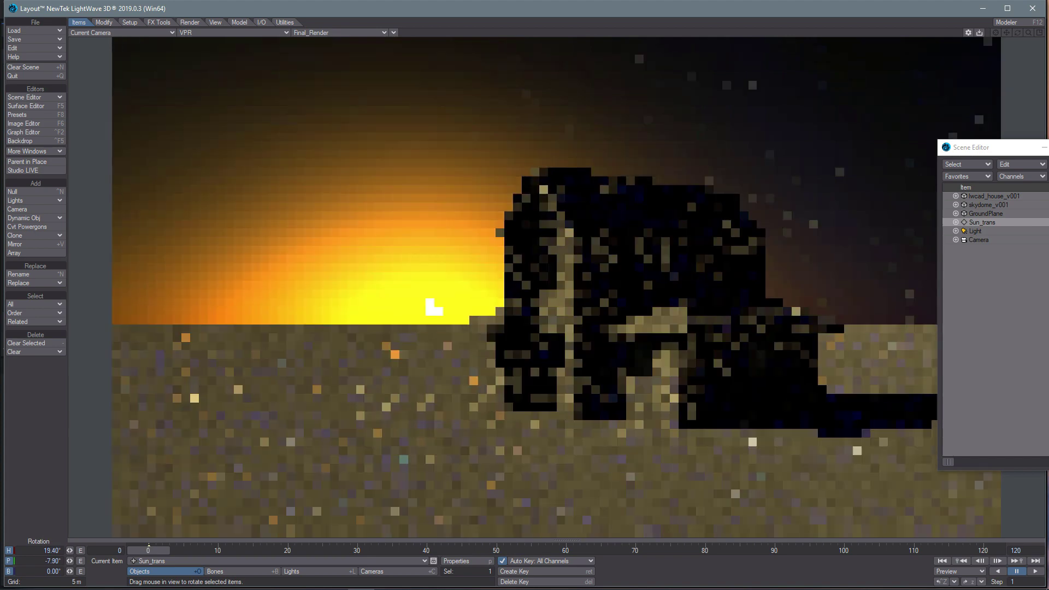
Rotate the Camera to H -46.40°, P -4.90°, centring the house with the sunset at left
{"action": "left_click", "coordinate": [986, 240]}
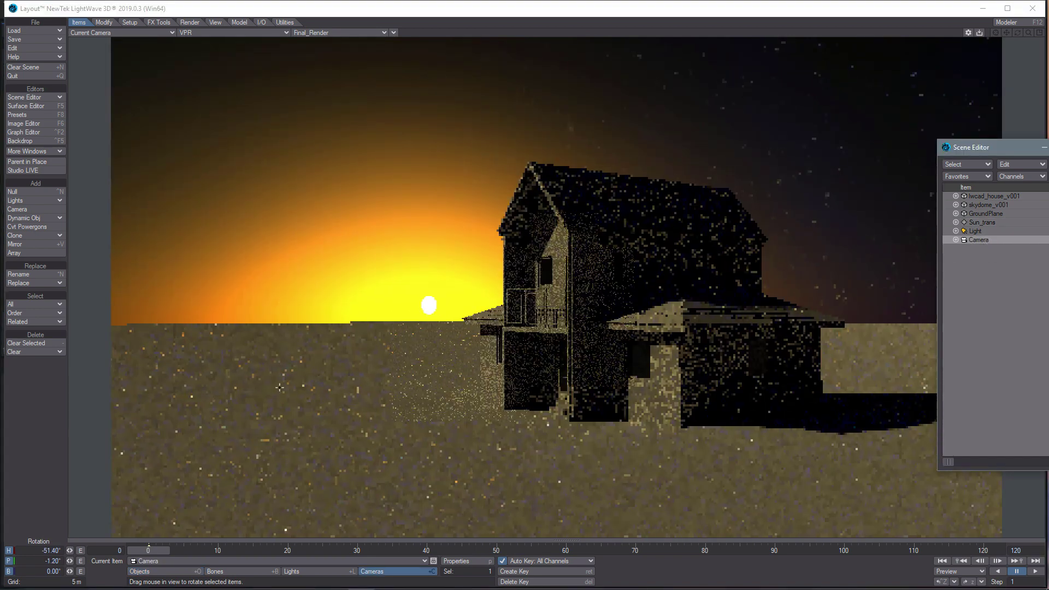
{"action": "left_click_drag", "start_coordinate": [332, 370], "coordinate": [279, 387]}
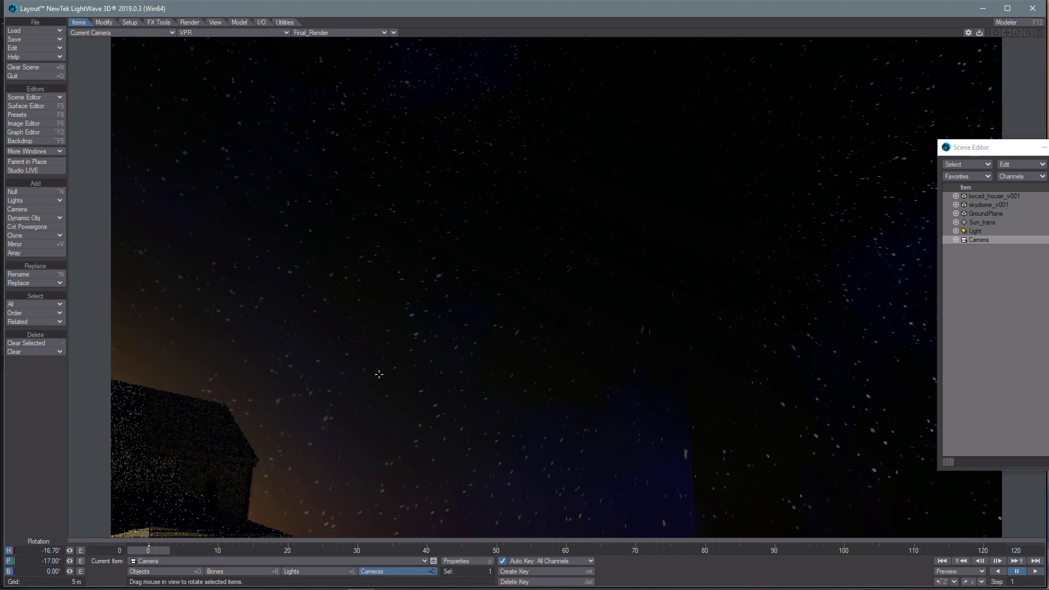
{"action": "left_click_drag", "start_coordinate": [359, 378], "coordinate": [548, 265]}
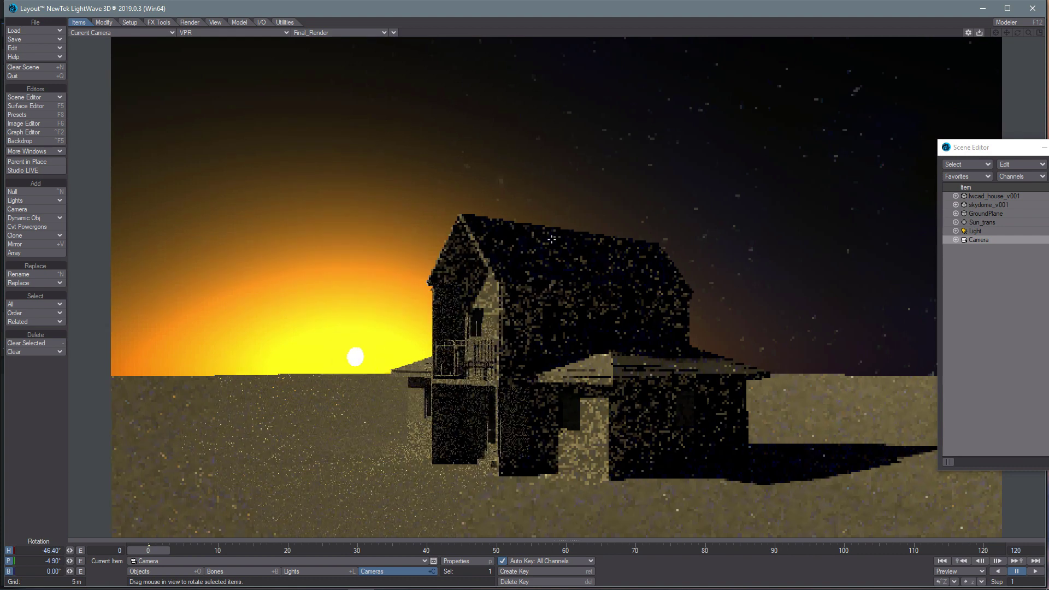